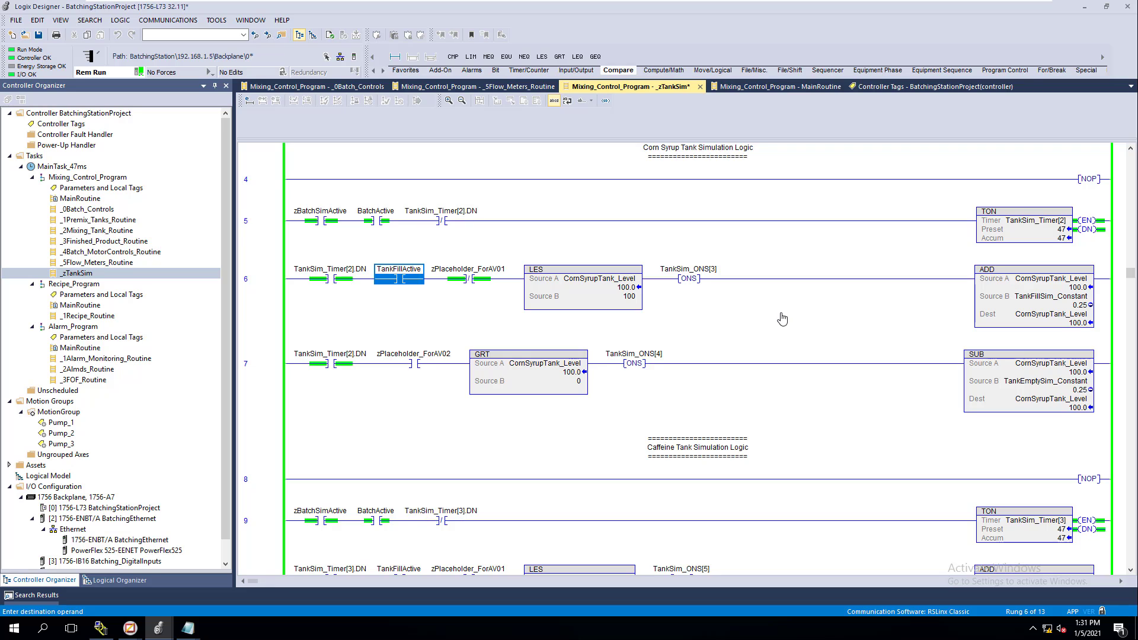
- Toggle the BatchActive bit off on rung 5 of the _zTankSim routine
left_click(374, 223)
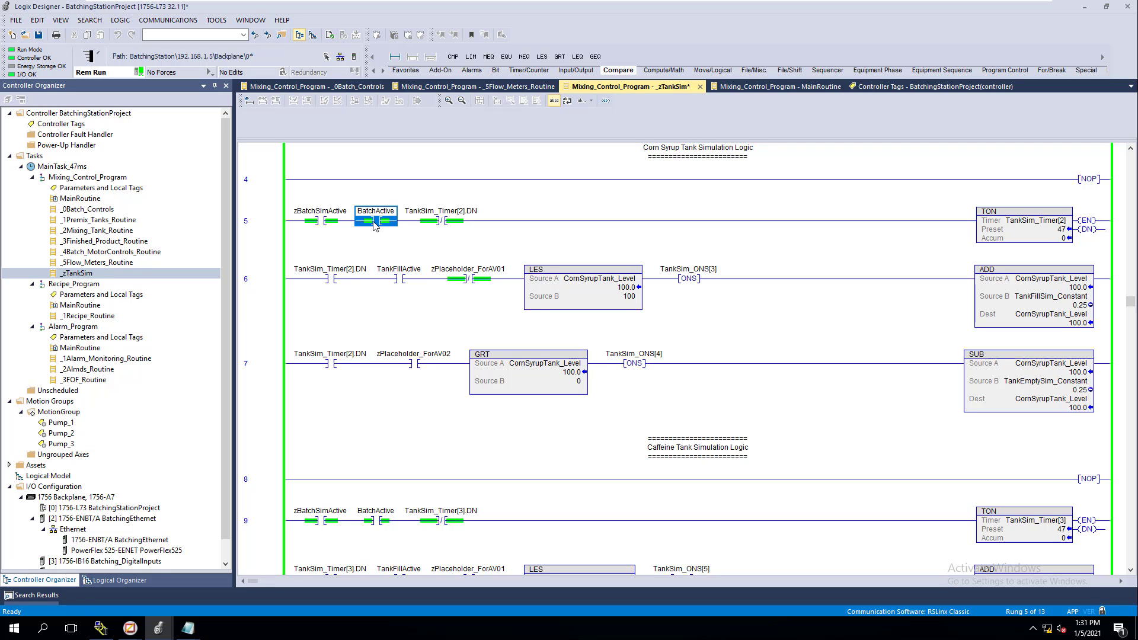
right_click(373, 223)
left_click(411, 326)
- In _5Flow_Meters_Routine, toggle the BatchComplete bit on rung 9 on and off again to clear the flow meter simulation values
double_click(98, 264)
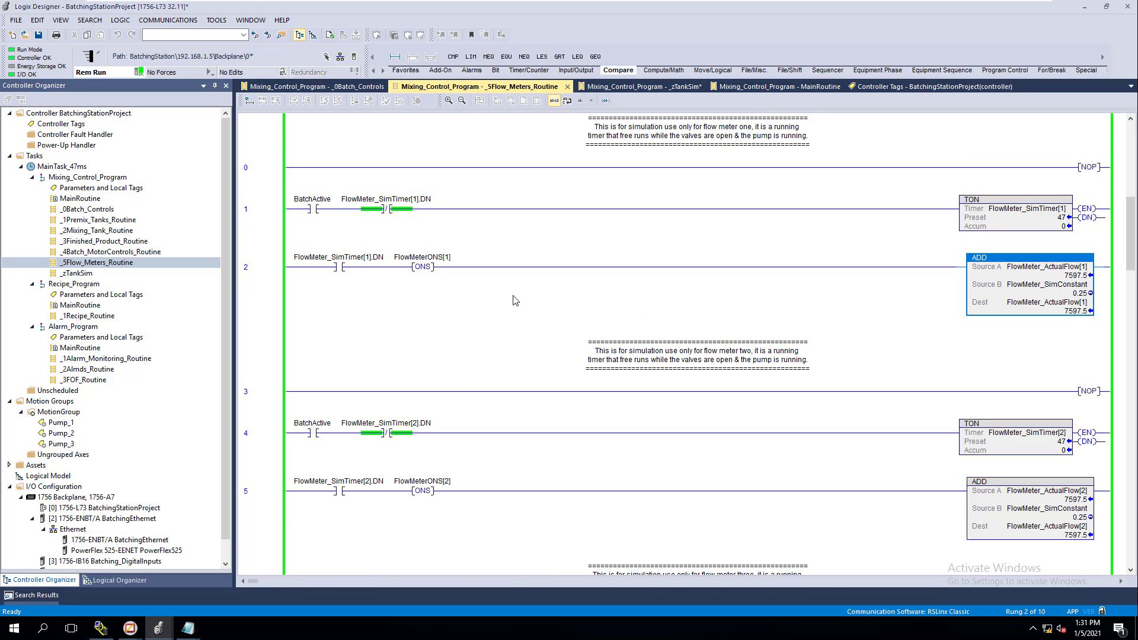
scroll(516, 303, "down", 5)
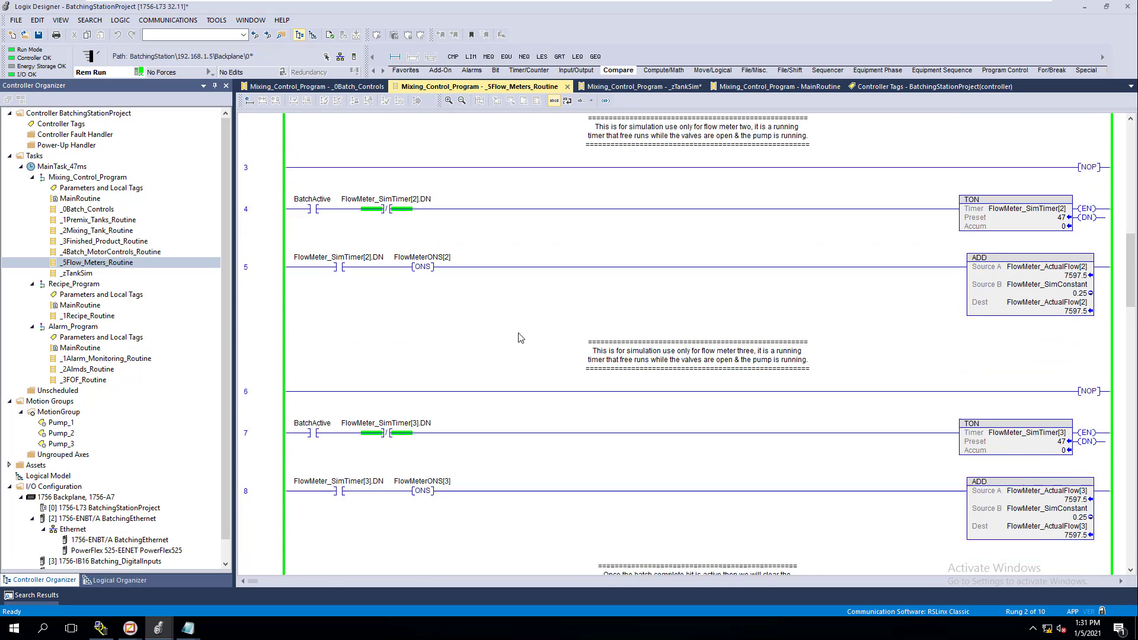
scroll(519, 338, "down", 1)
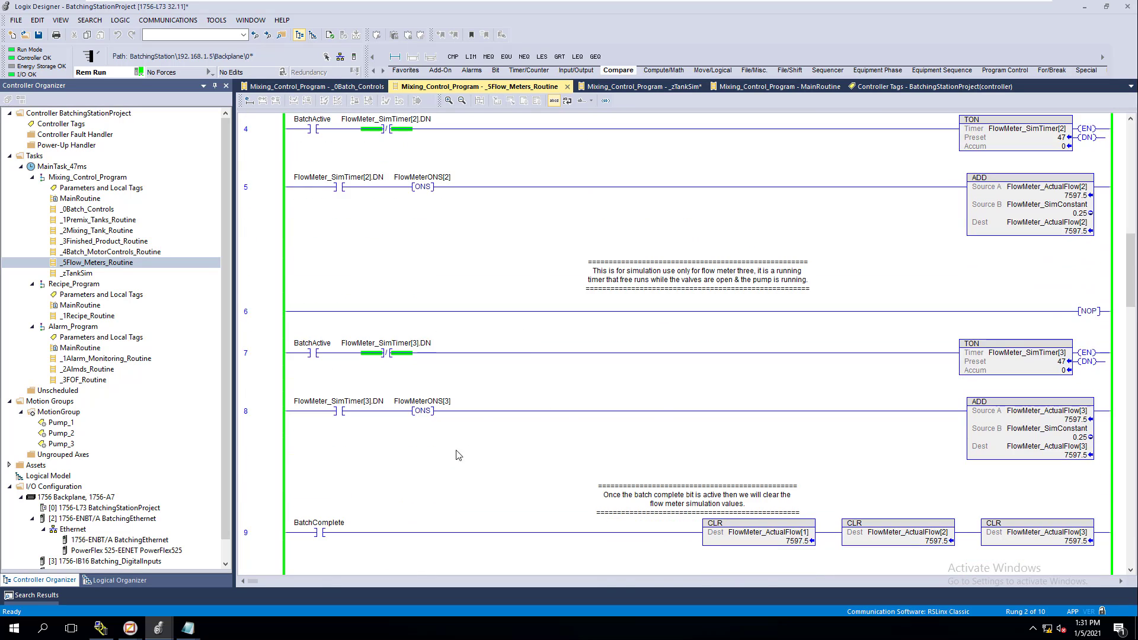
scroll(457, 456, "down", 3)
left_click(323, 388)
right_click(323, 388)
key("Escape")
key("ctrl+t")
right_click(323, 389)
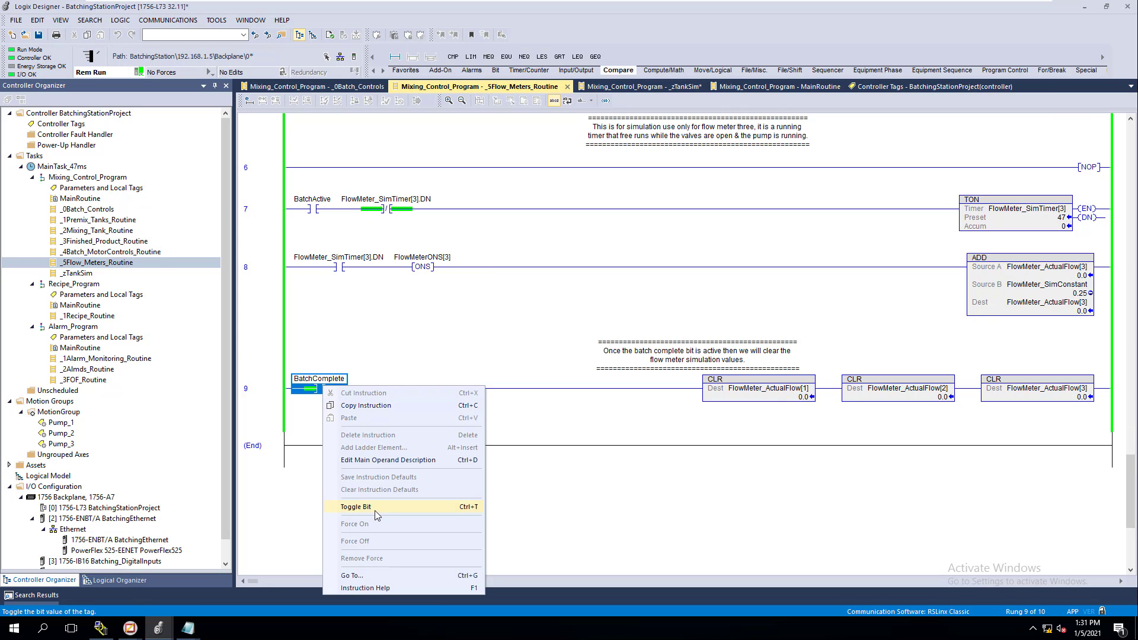
left_click(356, 508)
scroll(551, 395, "up", 2)
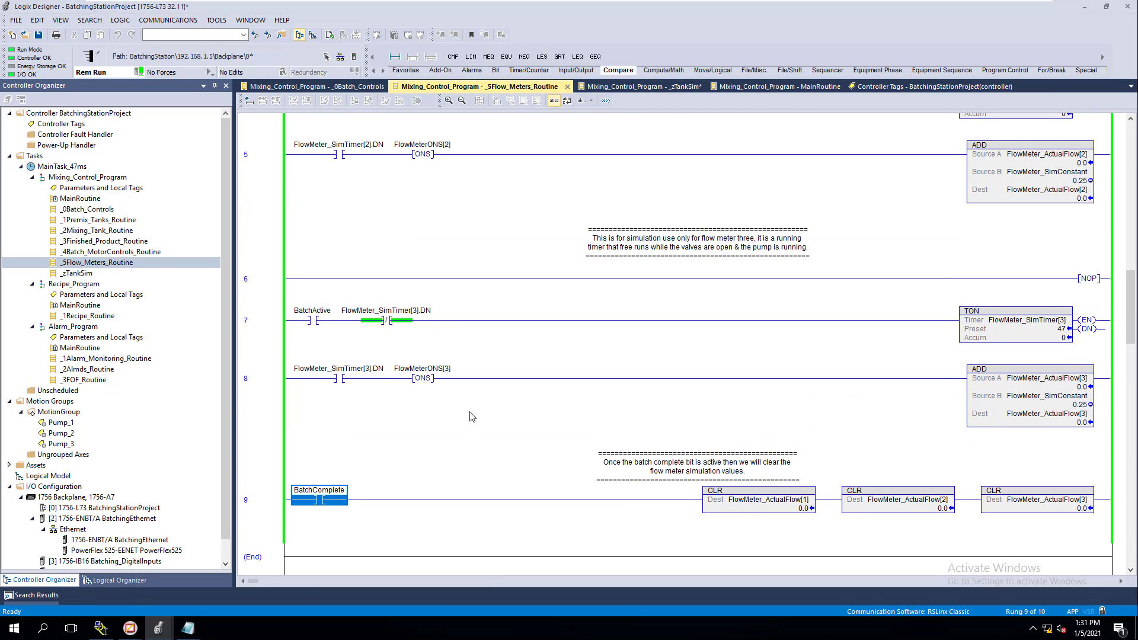
scroll(472, 416, "up", 4)
scroll(515, 307, "up", 2)
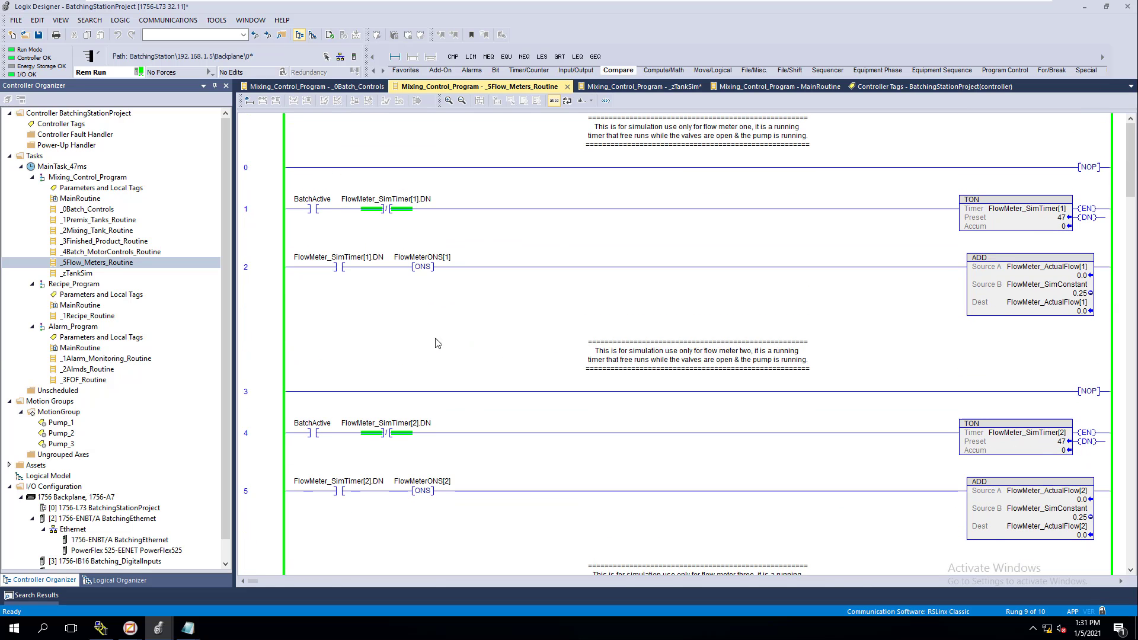
- Examine the destination tags of the ADD instructions for flow meters one and two in _5Flow_Meters_Routine
double_click(77, 273)
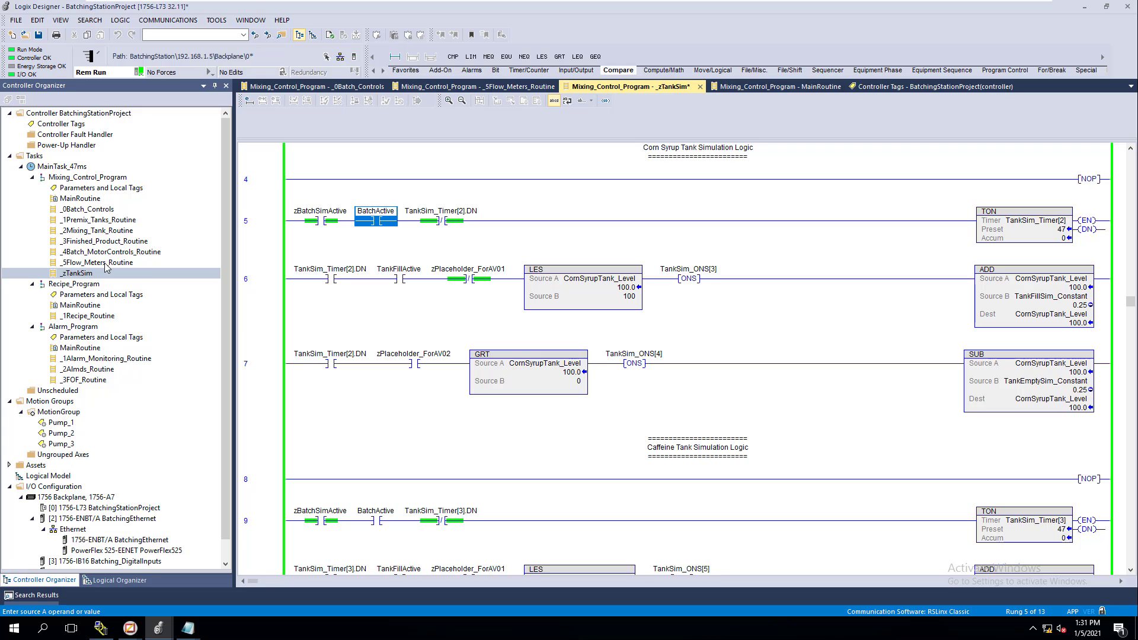
left_click(77, 263)
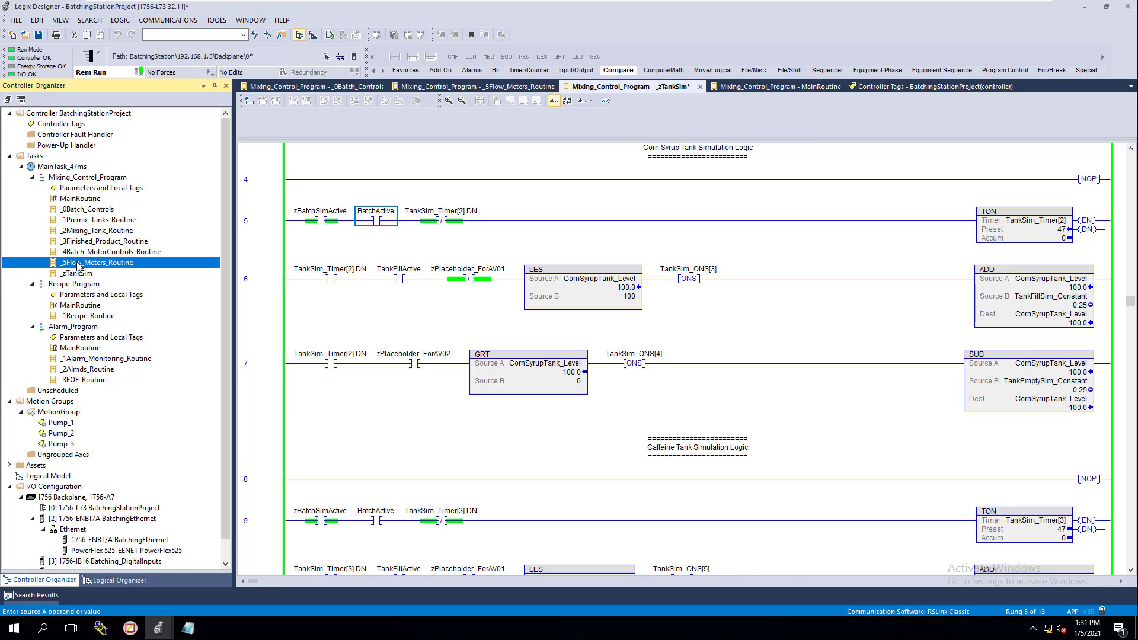
double_click(77, 263)
left_click(1053, 309)
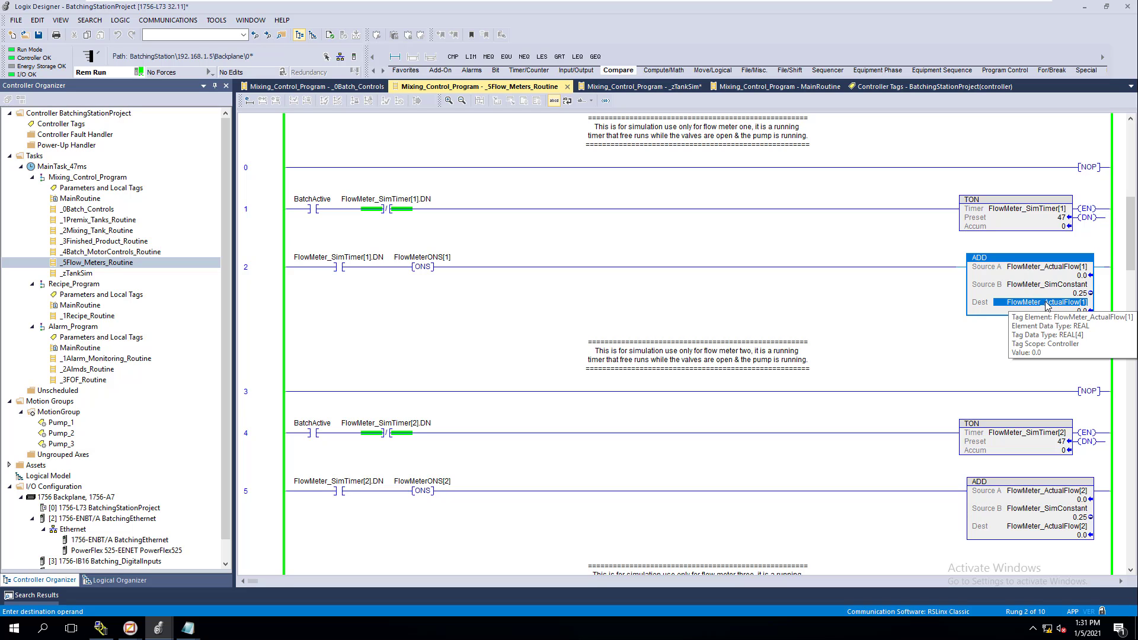
left_click(1045, 526)
scroll(931, 503, "down", 1)
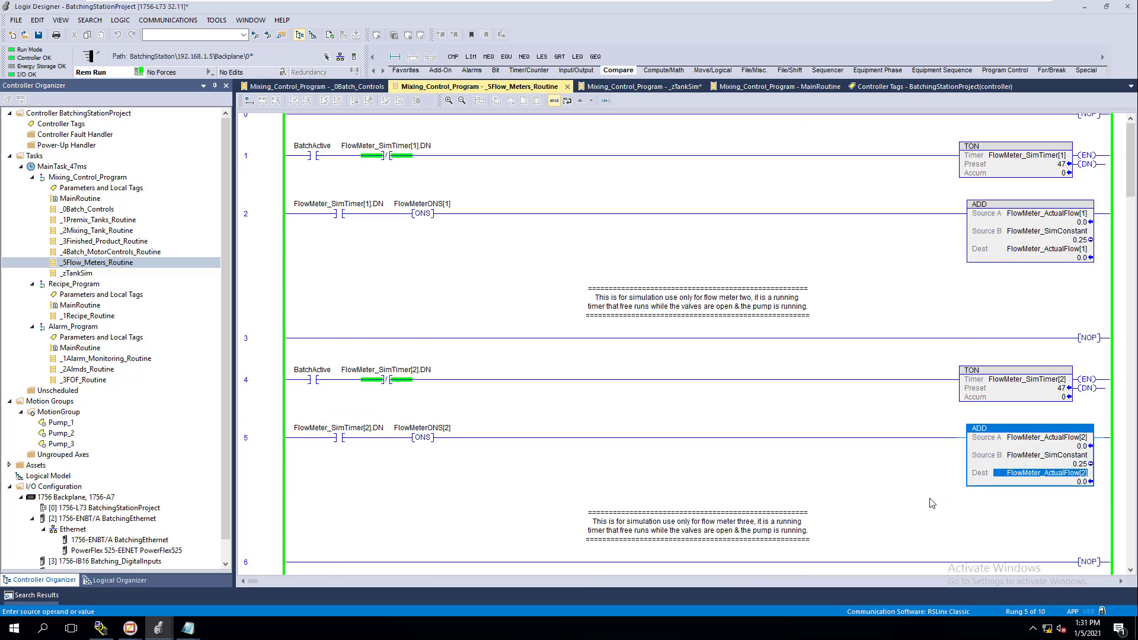
scroll(931, 503, "down", 2)
- Switch to FactoryTalk View Studio and draw a text object above the flow meter on the Pump 1 line of the Batching Station Controls display
mouse_move(130, 627)
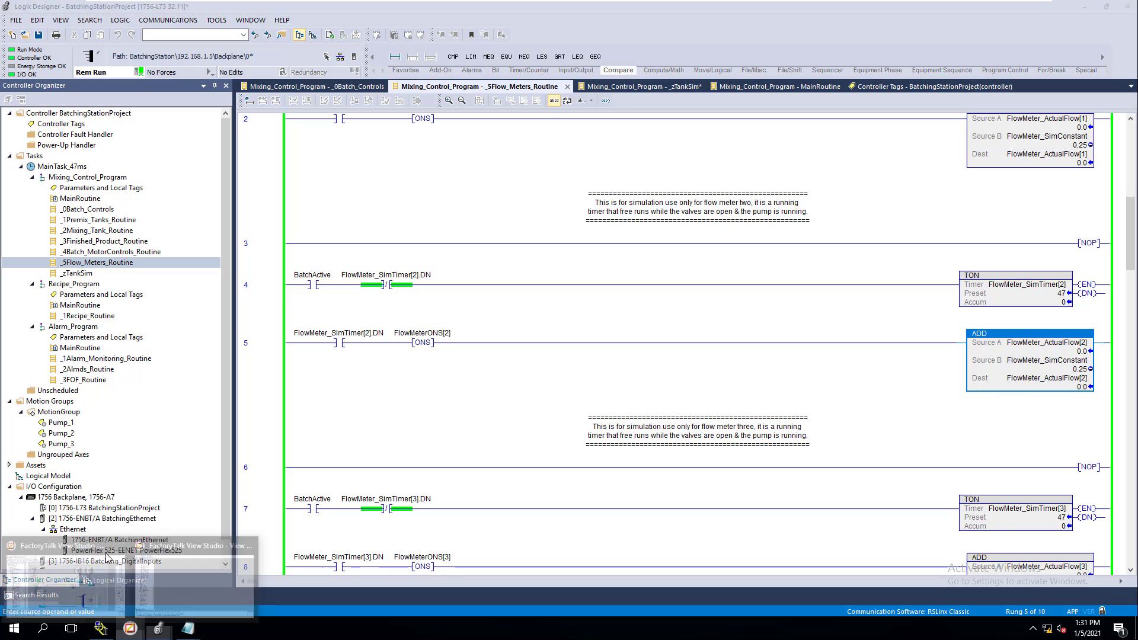
left_click(66, 571)
left_click(570, 222)
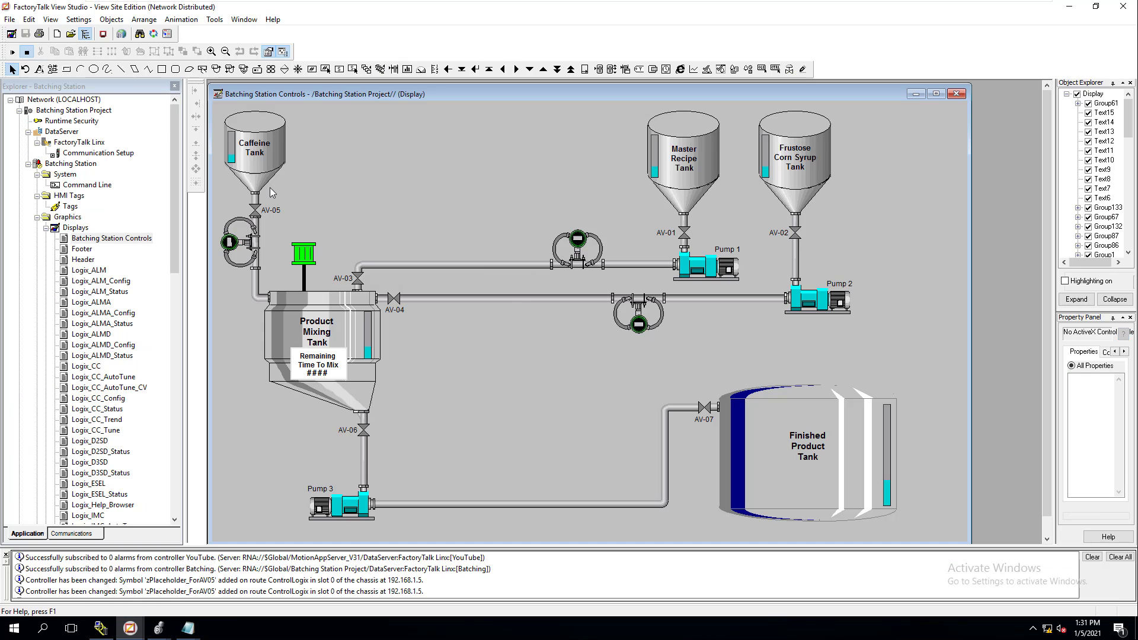
left_click(112, 19)
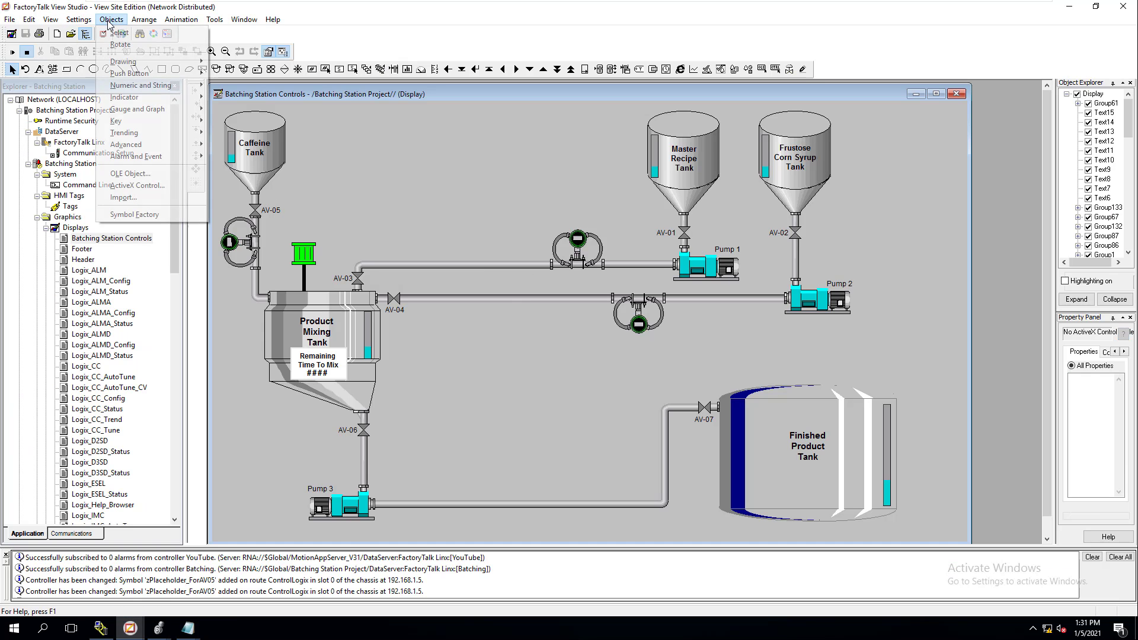
mouse_move(125, 62)
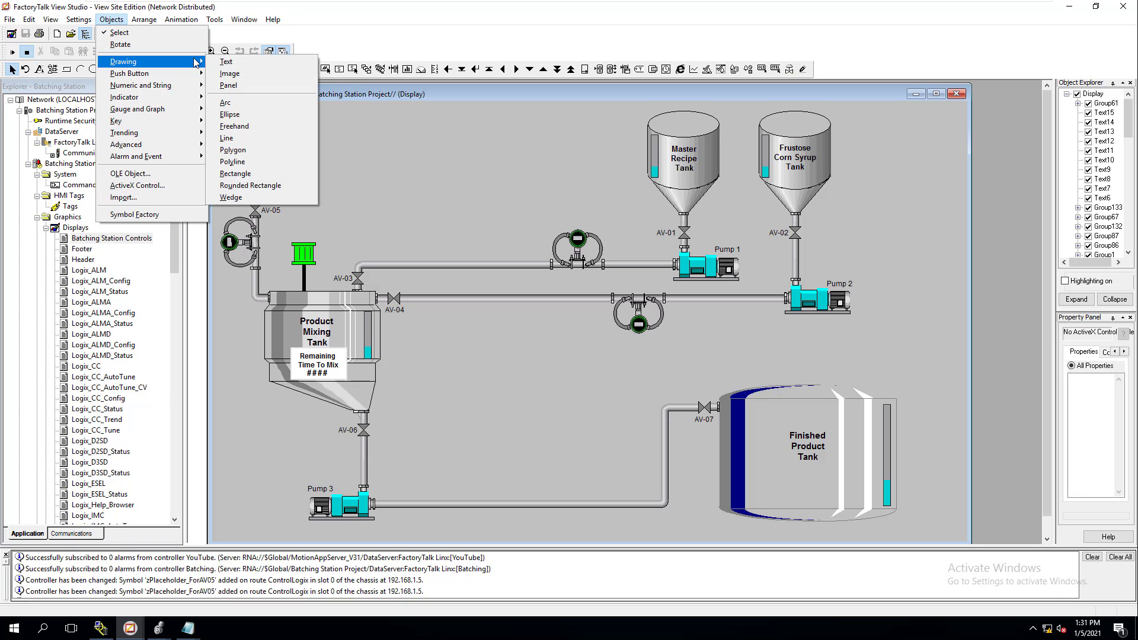
left_click(242, 64)
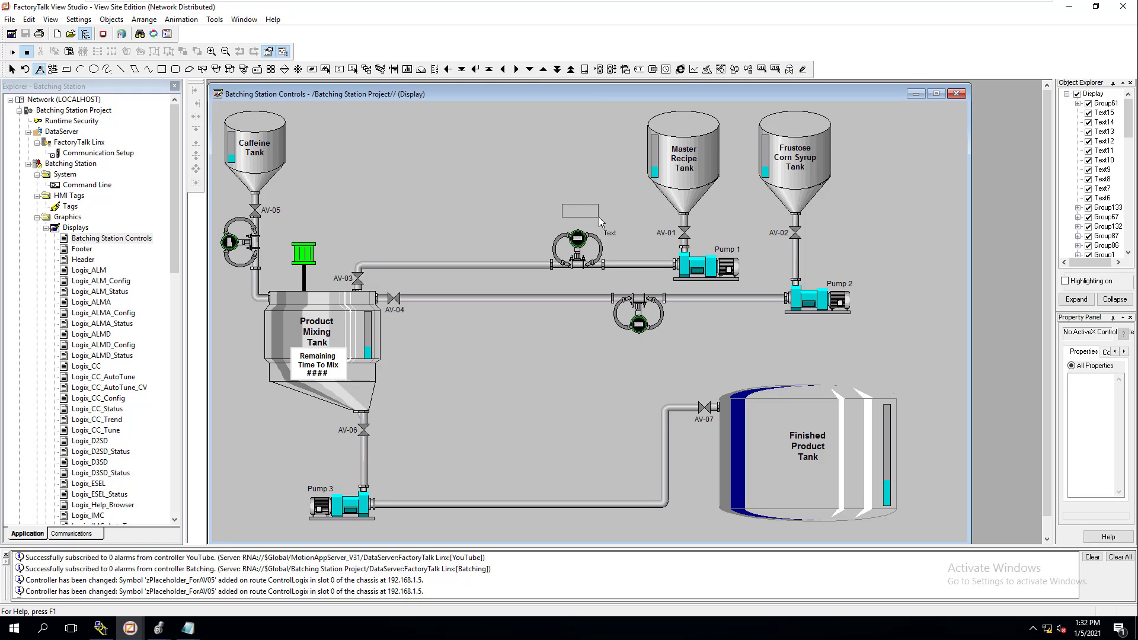
left_click_drag(603, 221, 604, 221)
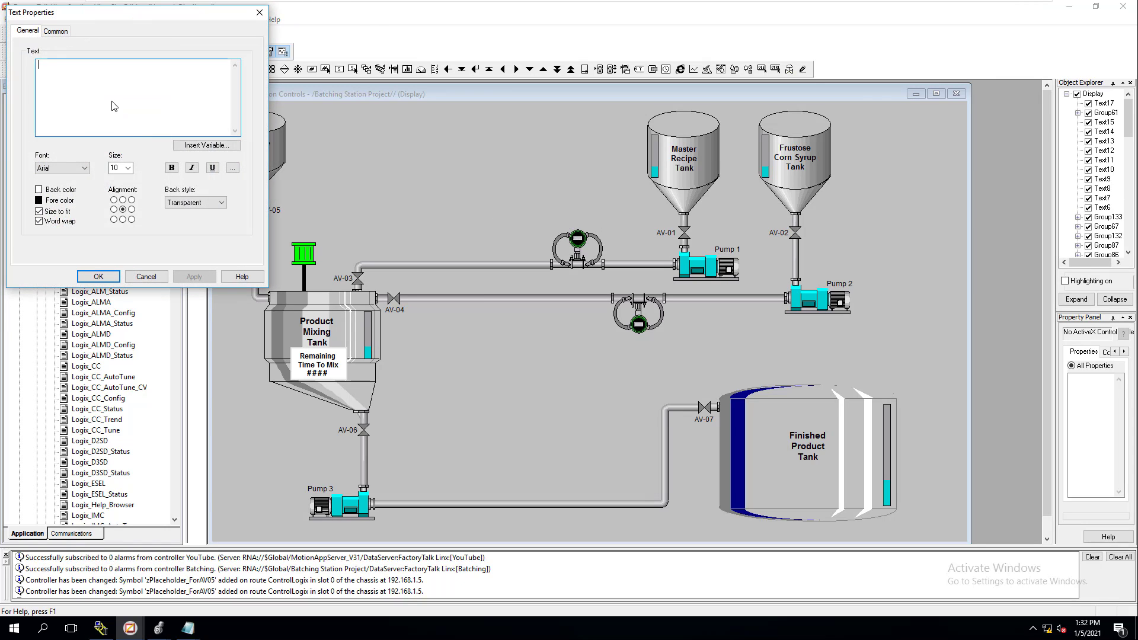
- Enter "Flow Meter 1" and "Actual Flow" on two lines as the text object's caption
type("Flow ")
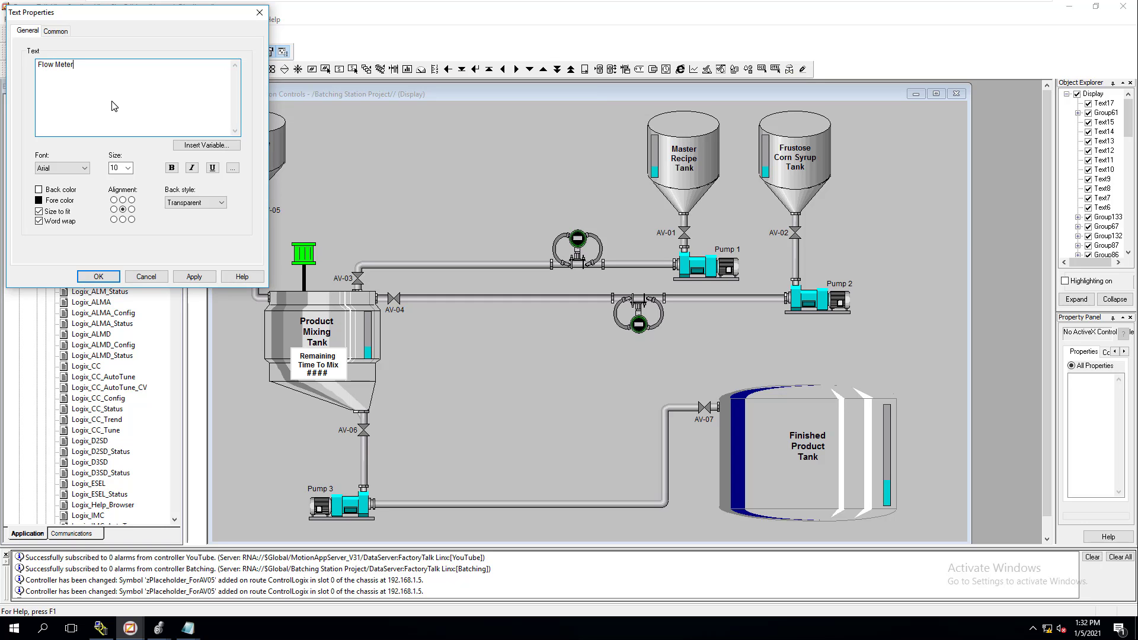
type("Meter 1")
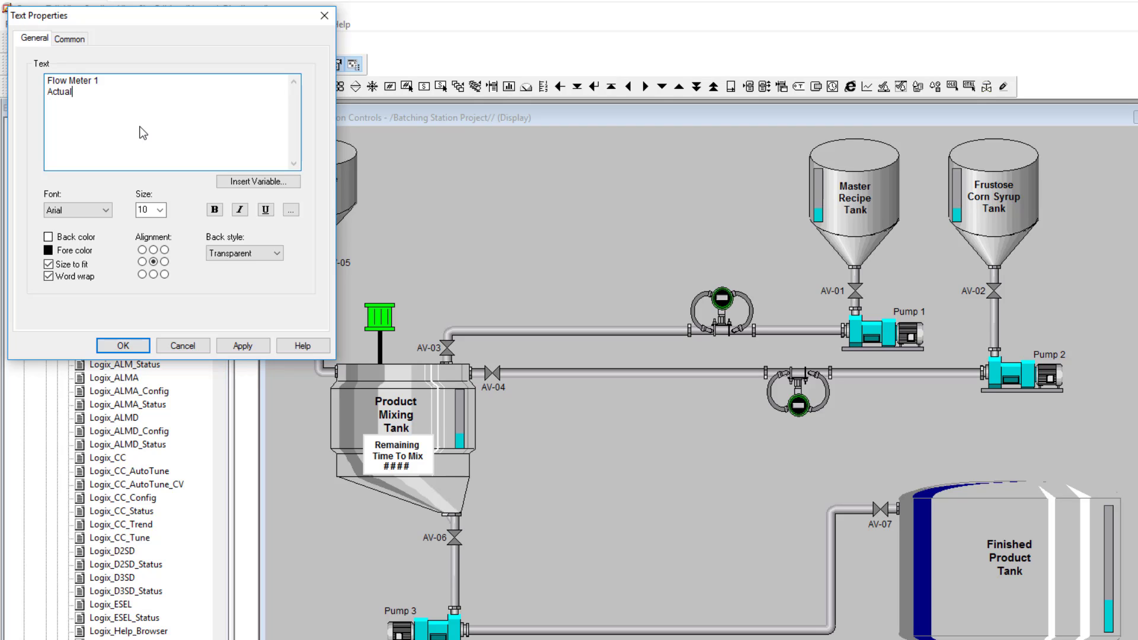
left_click(143, 132)
- Start a numeric variable for the caption and set it to 3 digits with 1 decimal place
left_click(250, 182)
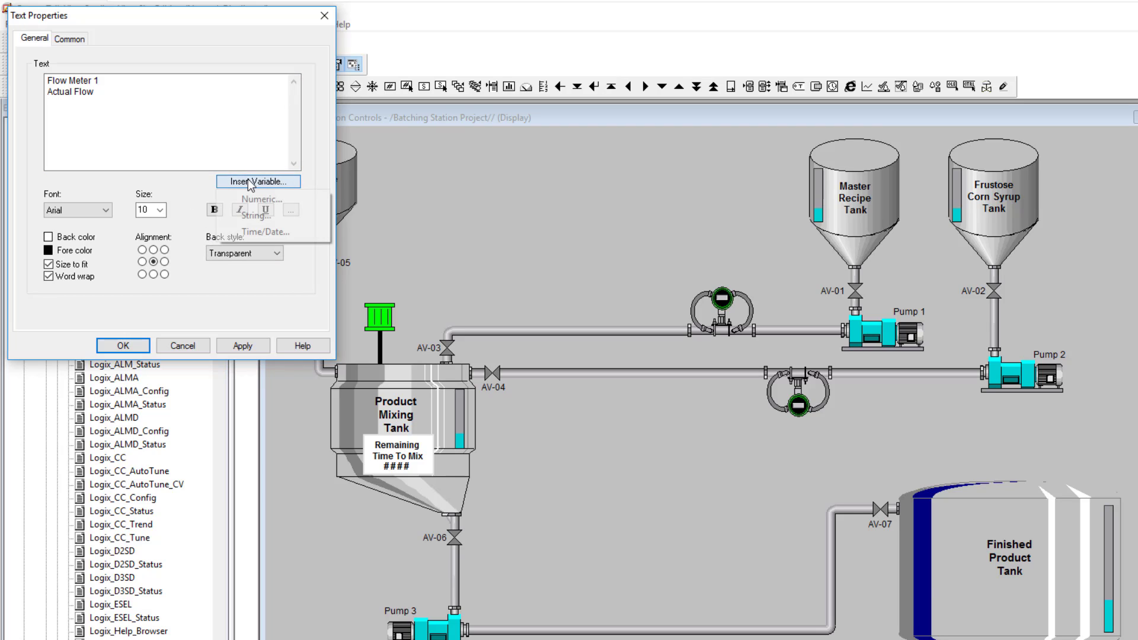
left_click(271, 204)
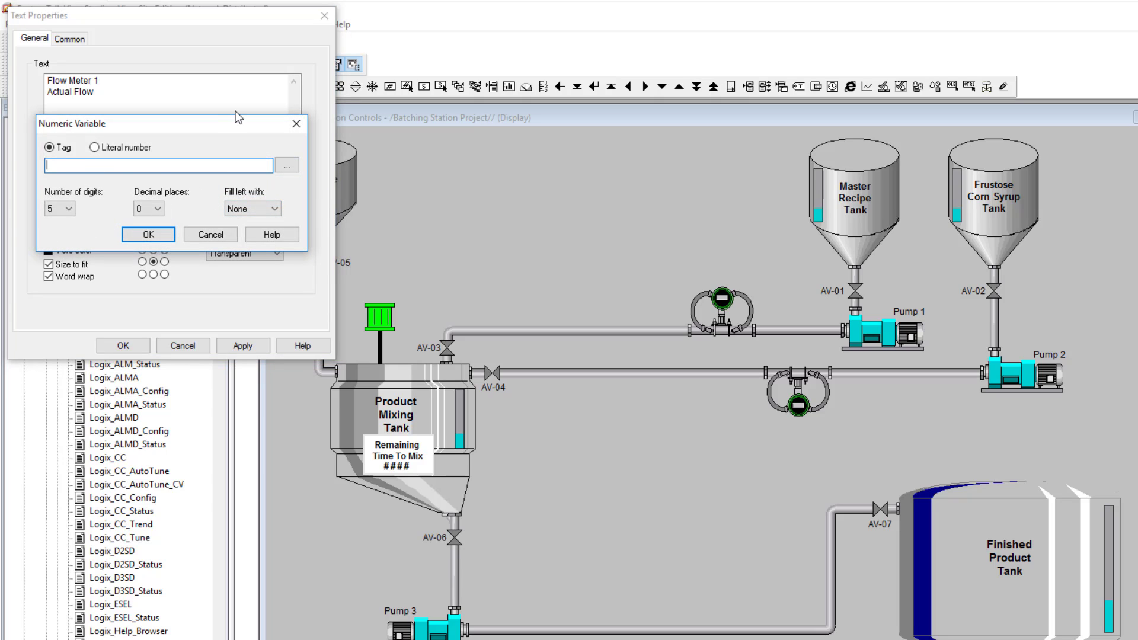
left_click(69, 211)
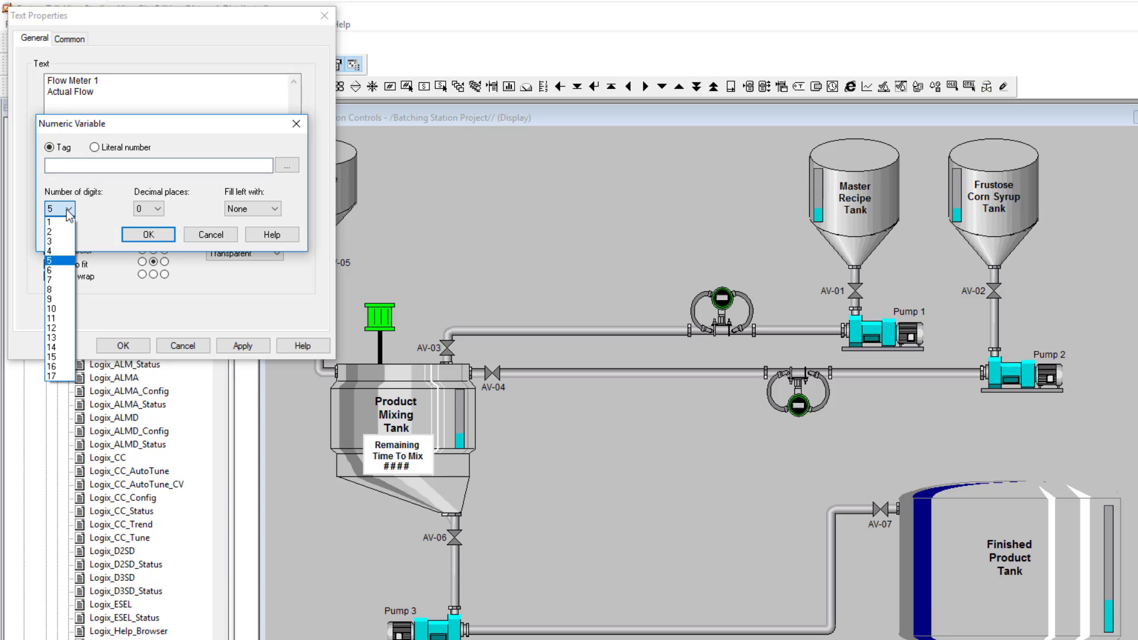
left_click(65, 242)
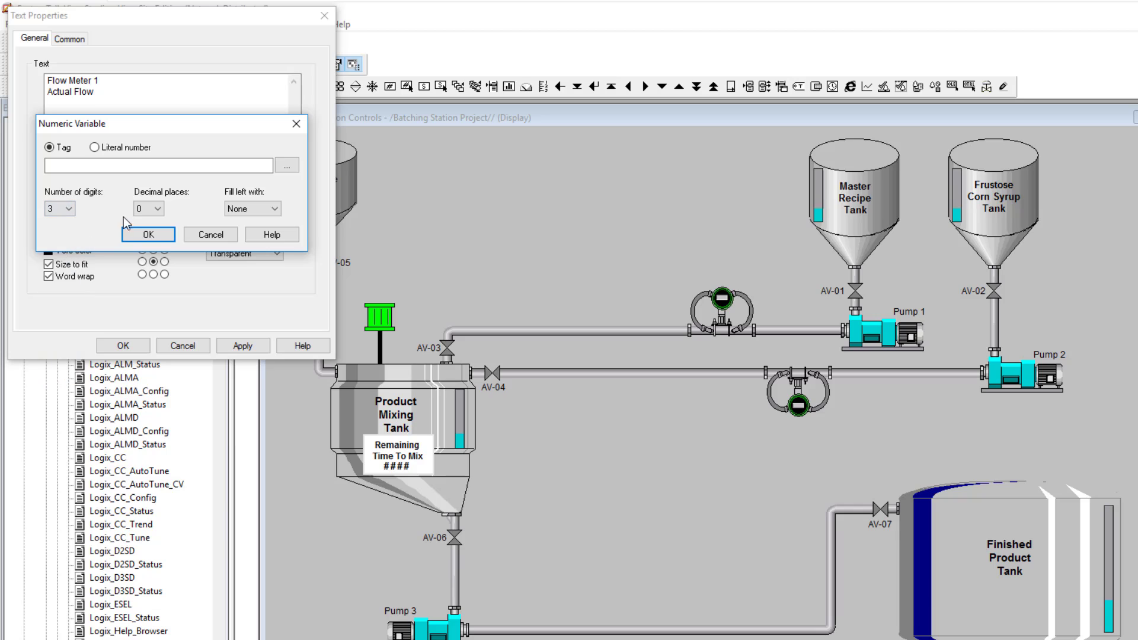
left_click(157, 211)
left_click(149, 232)
left_click(155, 239)
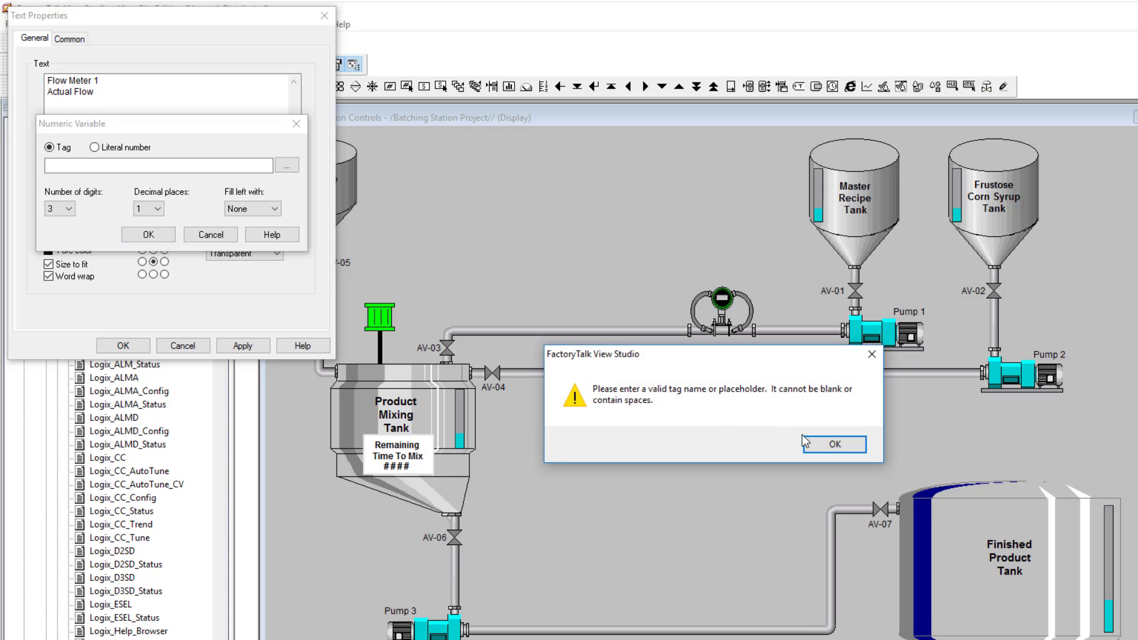
left_click(829, 446)
- Browse for the variable's tag, refreshing all folders and opening the Online folder of the second Batching shortcut under DataServer
left_click(287, 165)
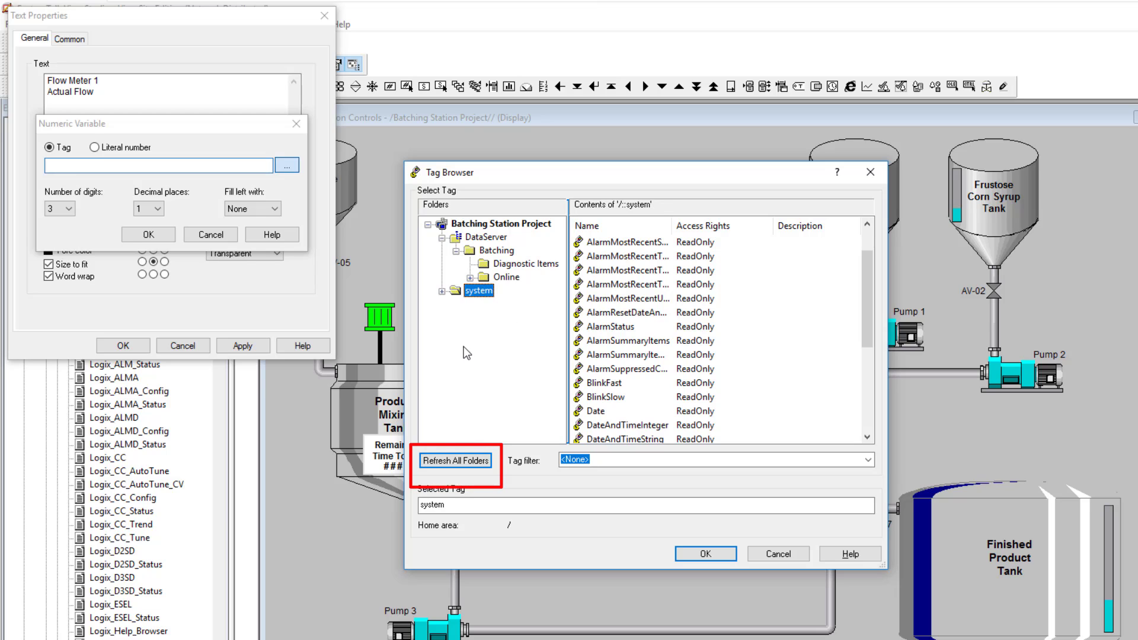
left_click(469, 461)
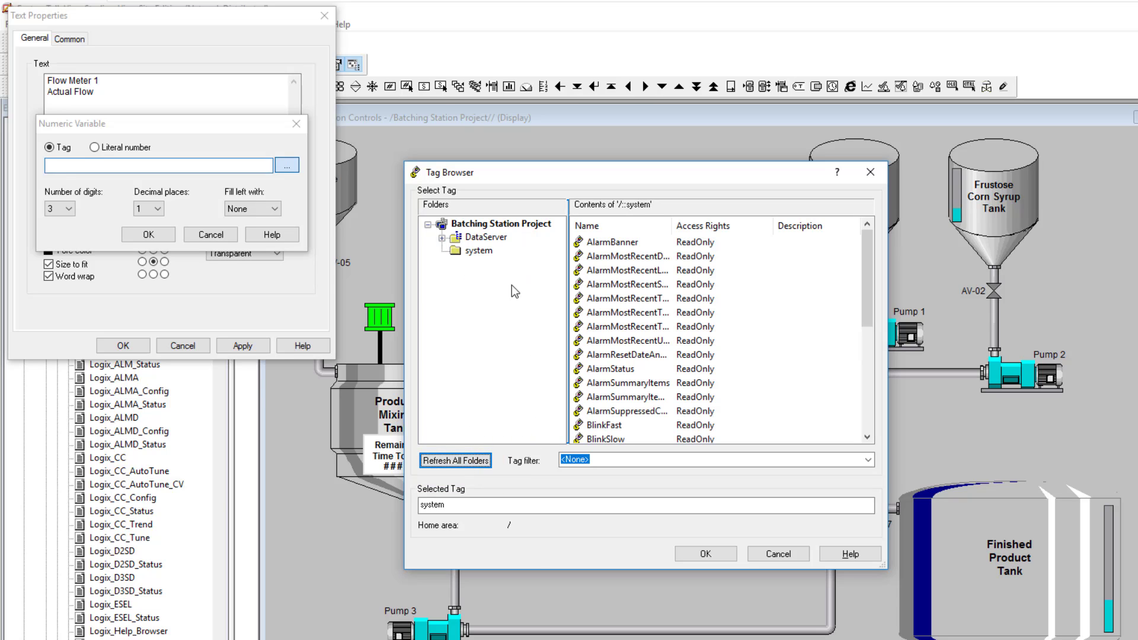
left_click(442, 238)
left_click(456, 265)
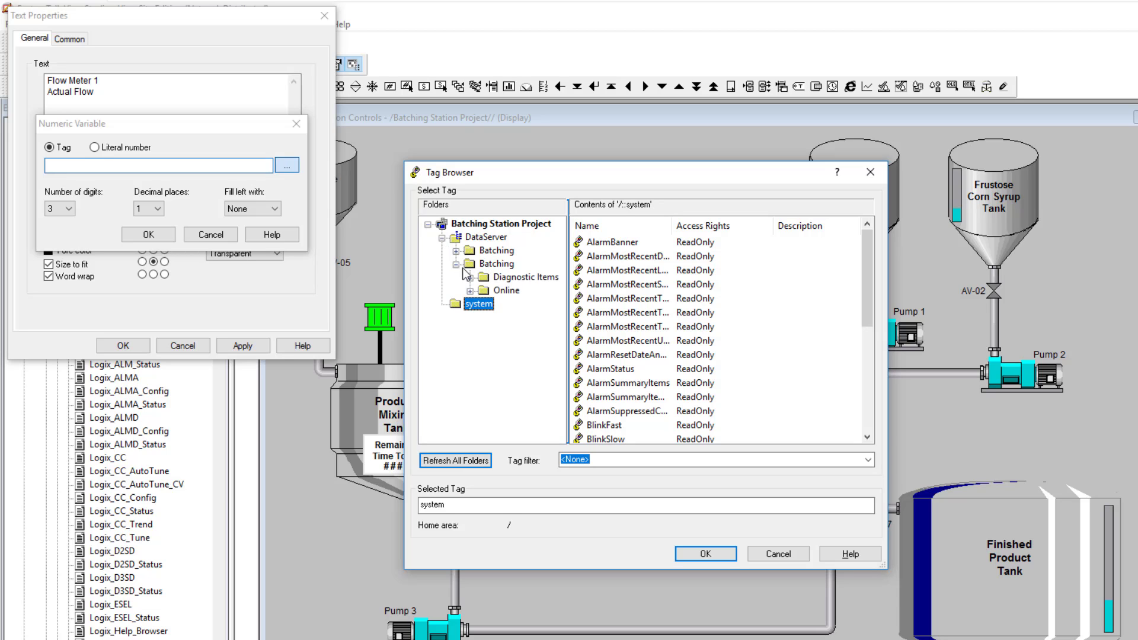
left_click(470, 291)
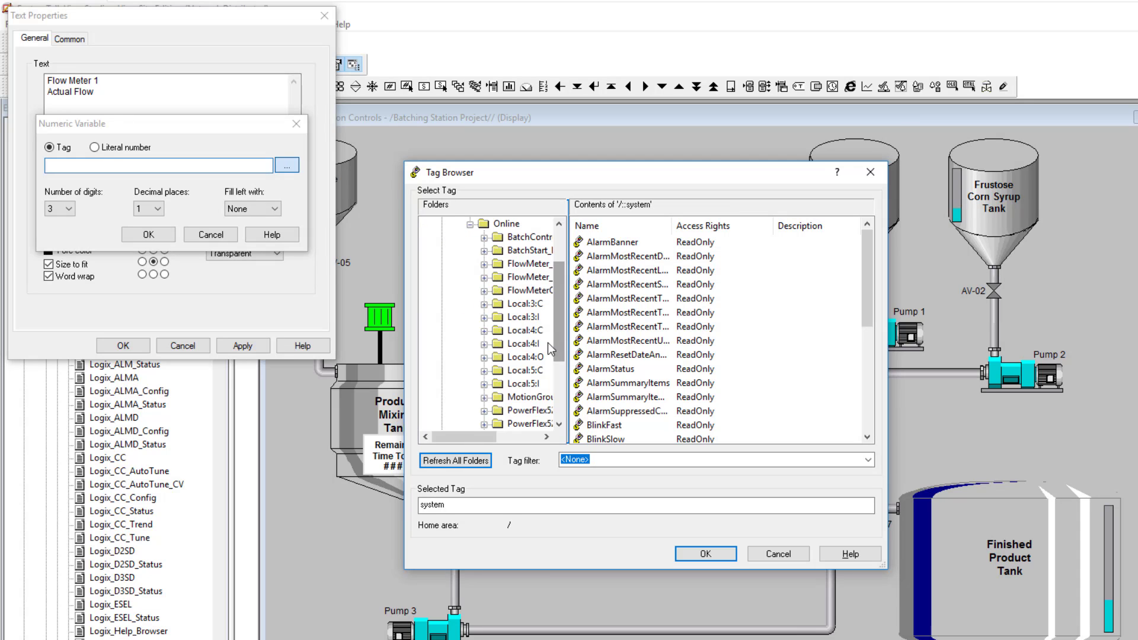
left_click(507, 224)
scroll(657, 320, "down", 1)
scroll(651, 329, "up", 1)
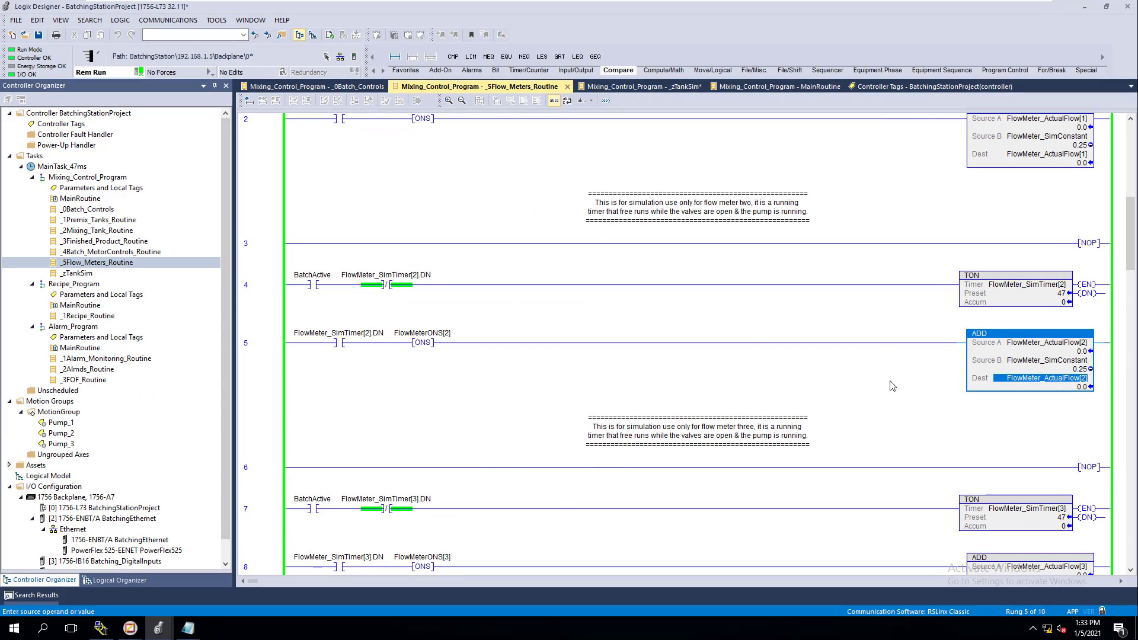
- Check the Source A tags of the rung 2 and rung 5 ADD instructions in Logix Designer and return to FactoryTalk View Studio
left_click(1028, 344)
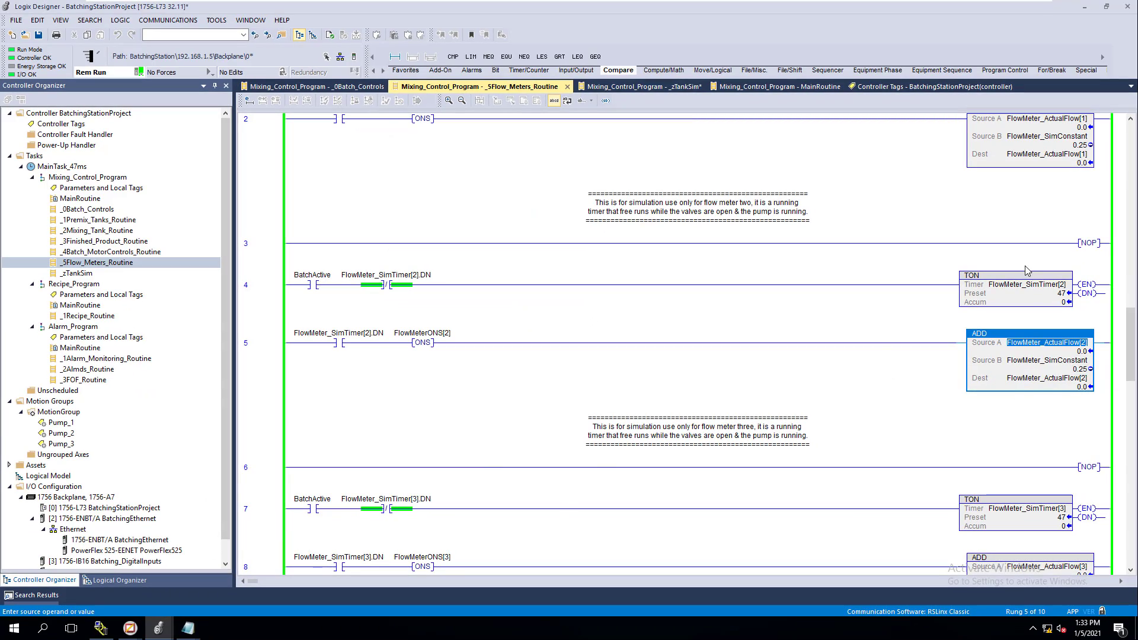
left_click(1036, 120)
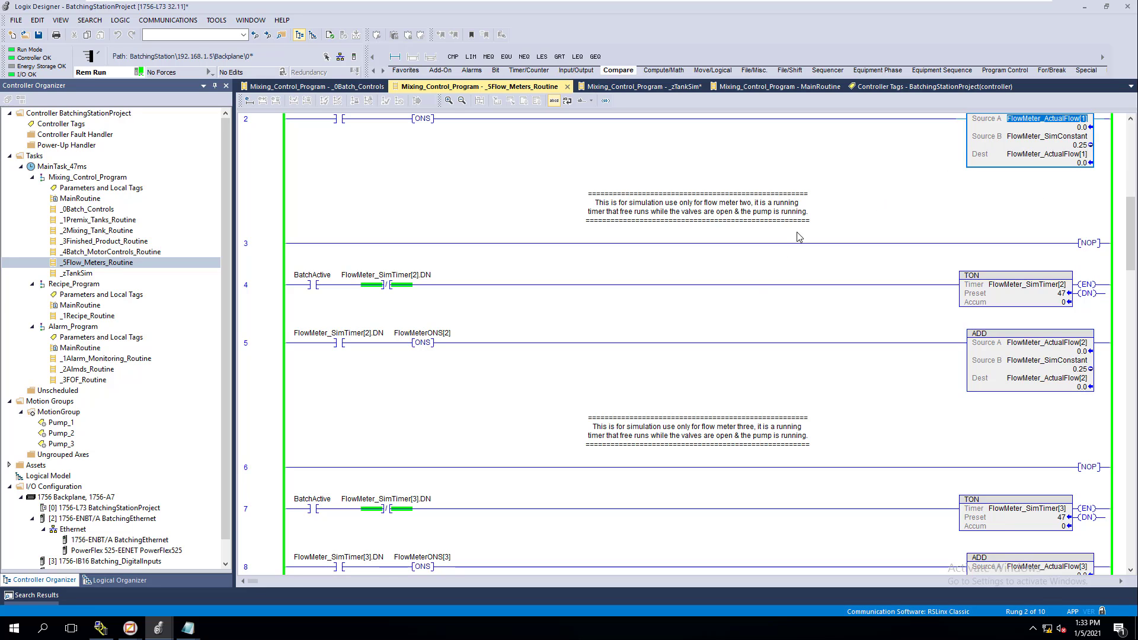
mouse_move(130, 632)
left_click(100, 578)
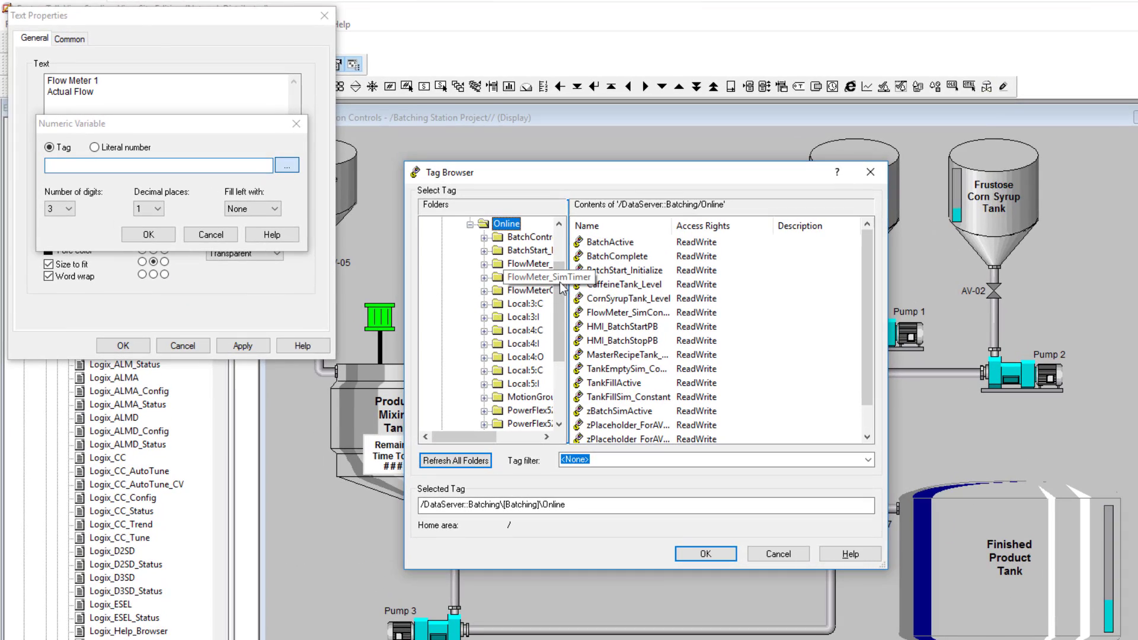
- Widen the tag browser's folder pane and name column, and view the contents of the Program:Alarm_Program folder
left_click_drag(559, 319, 581, 290)
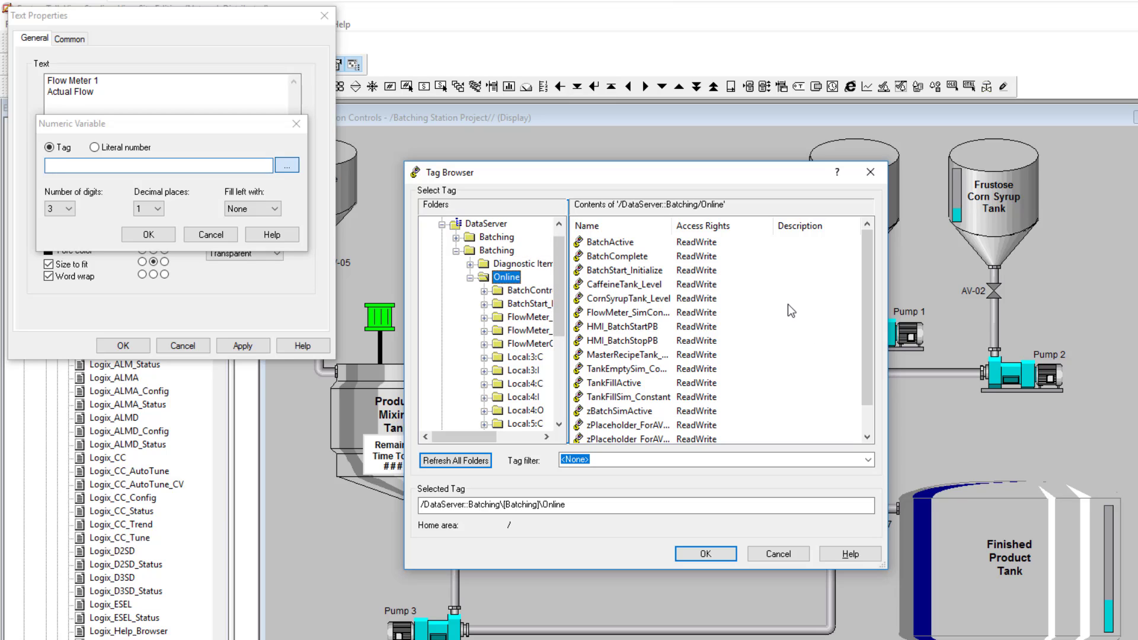
left_click_drag(673, 226, 750, 226)
left_click_drag(867, 315, 867, 351)
left_click_drag(569, 349, 615, 369)
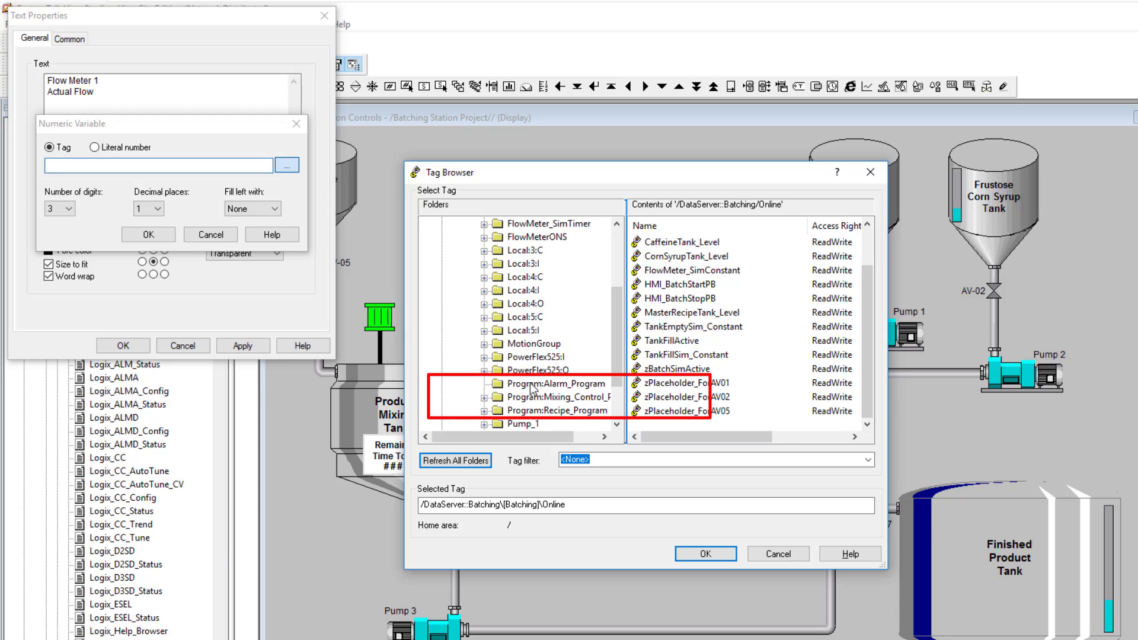
left_click(531, 385)
left_click_drag(616, 350, 624, 294)
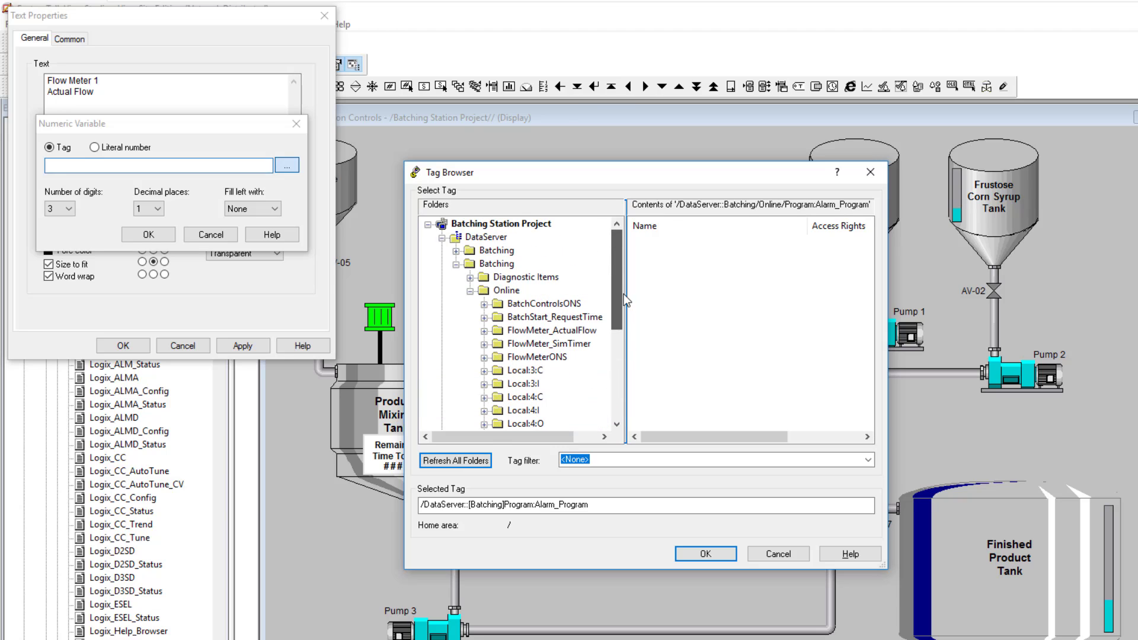
- Link the numeric variable to FlowMeter_ActualFlow[1] and apply it to the Flow Meter 1 caption
left_click(541, 331)
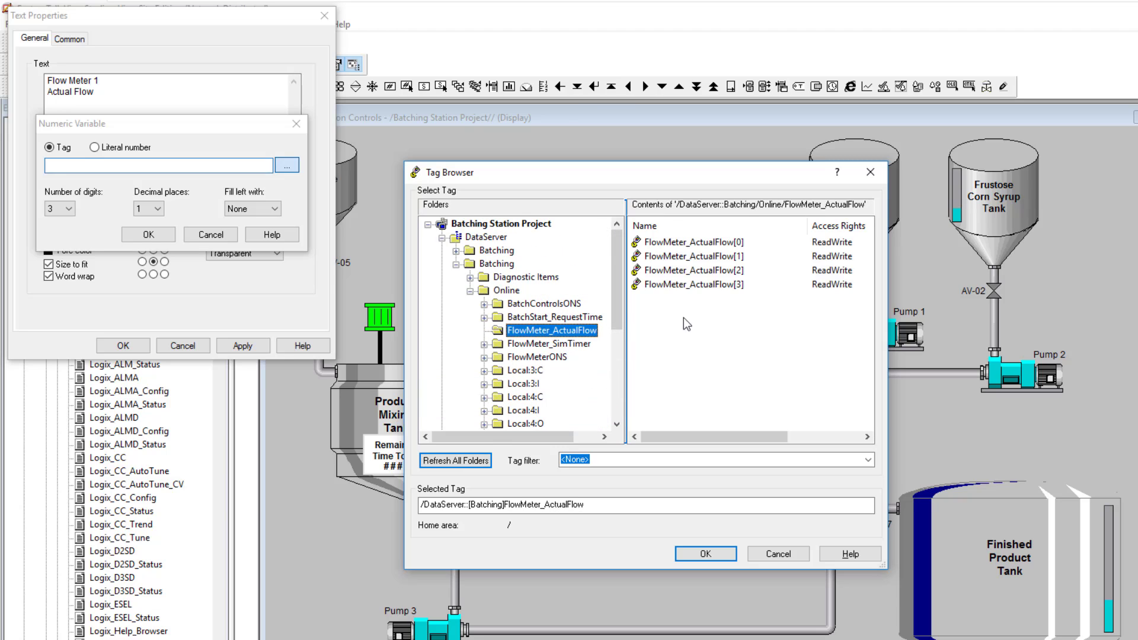
left_click(715, 257)
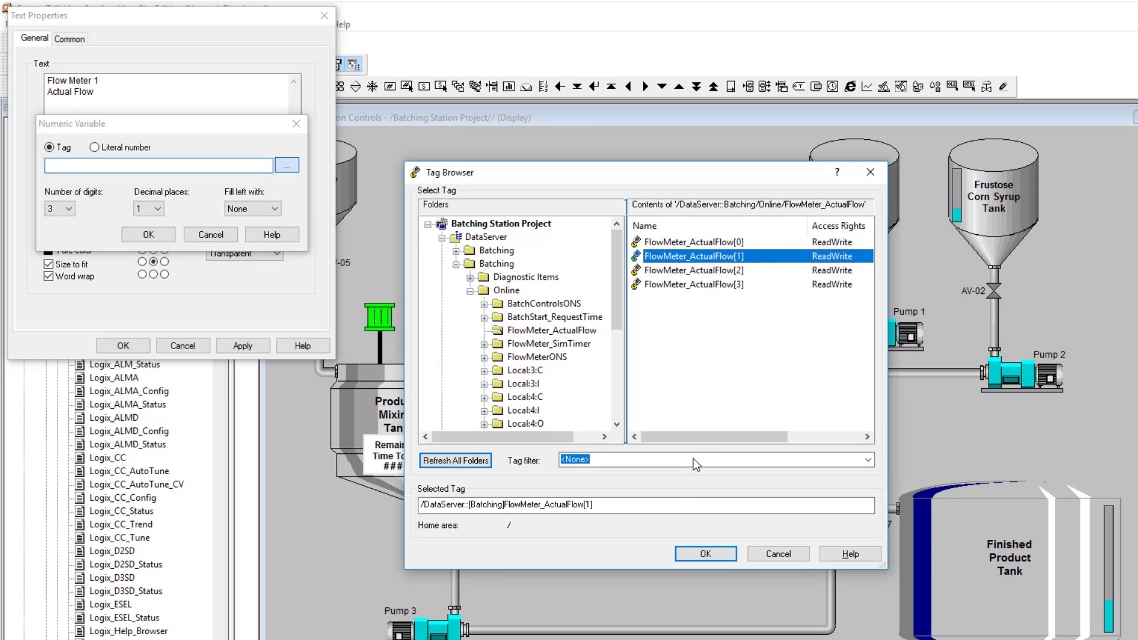
left_click_drag(584, 506, 419, 505)
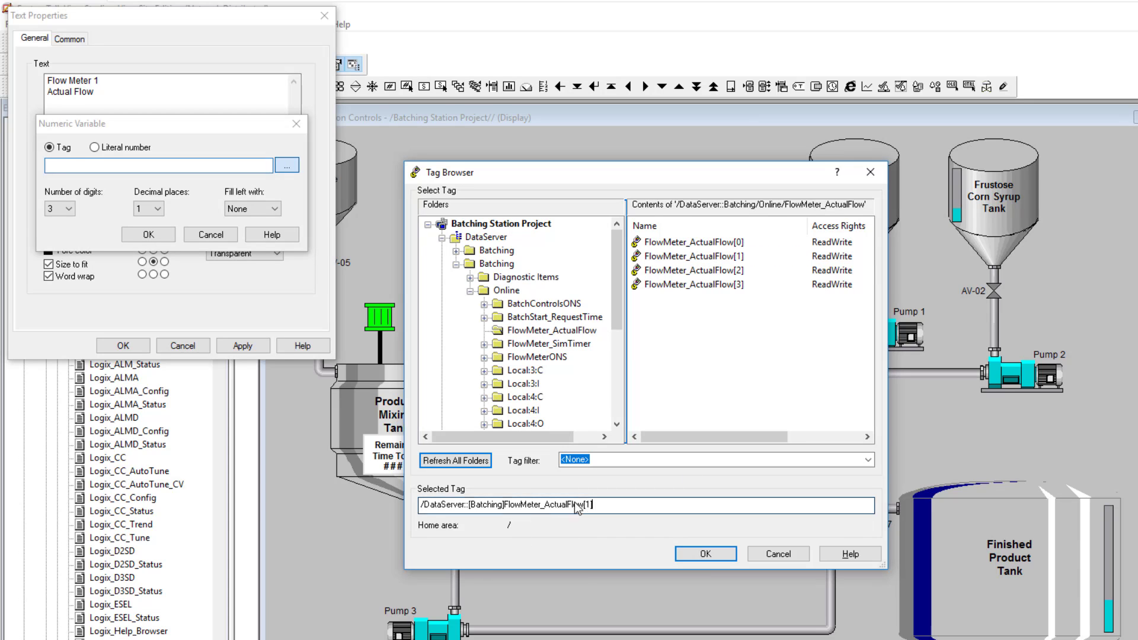
left_click(705, 554)
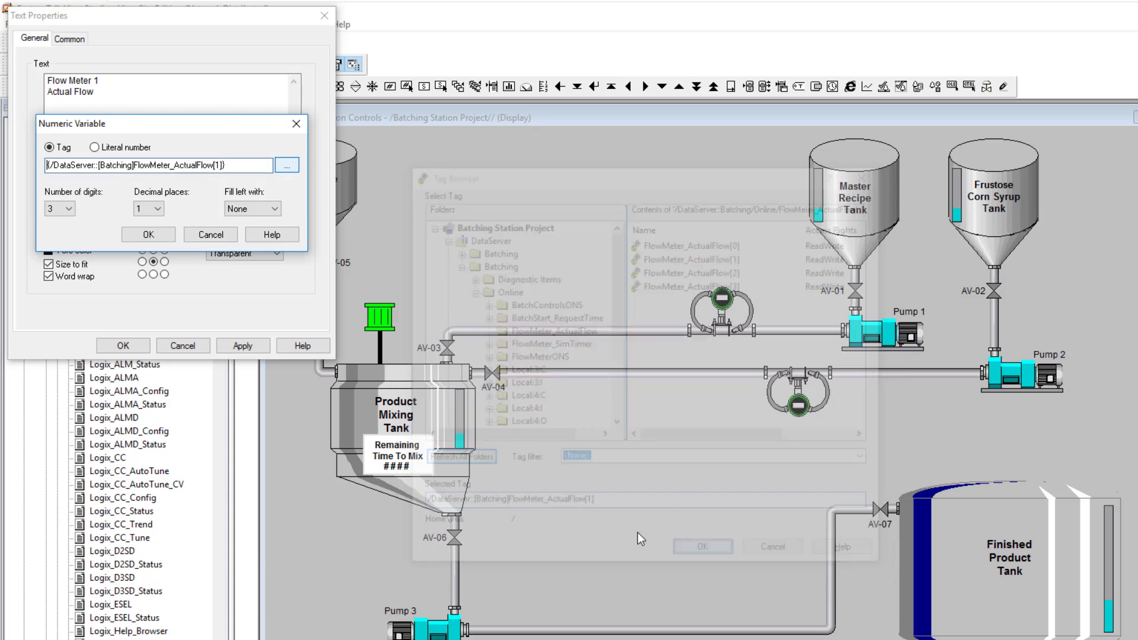
left_click(148, 235)
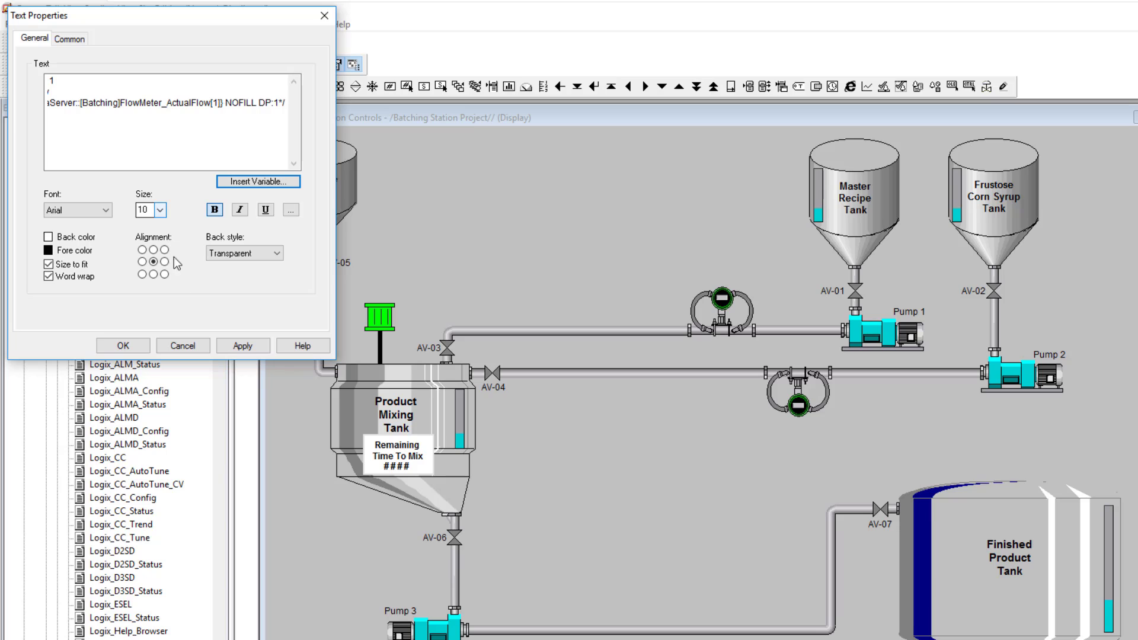
left_click(242, 344)
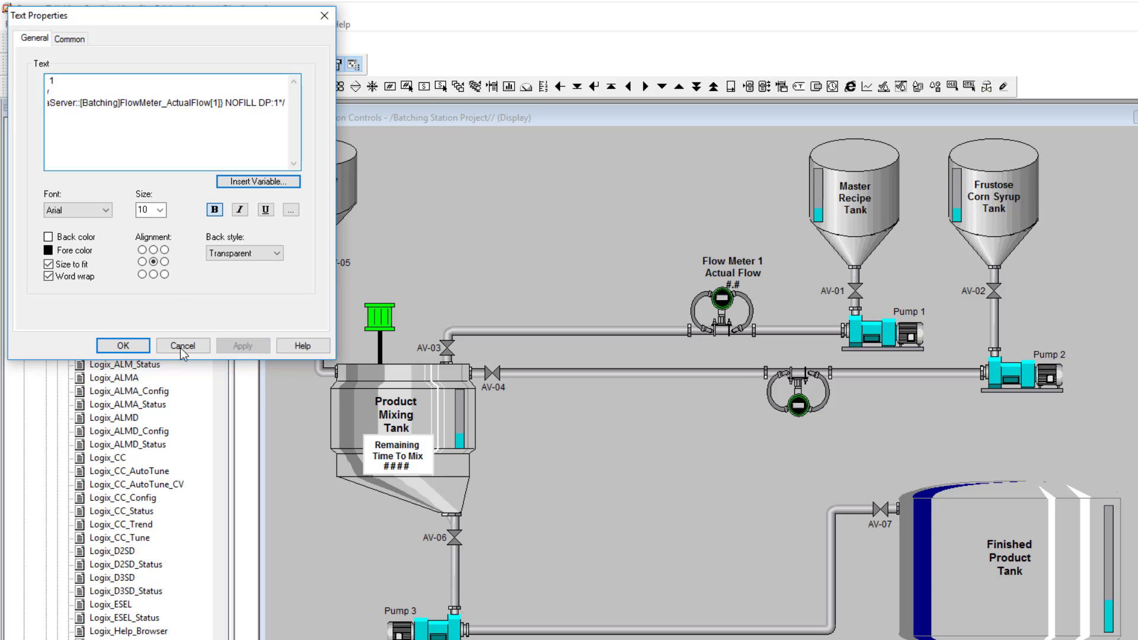
left_click(123, 346)
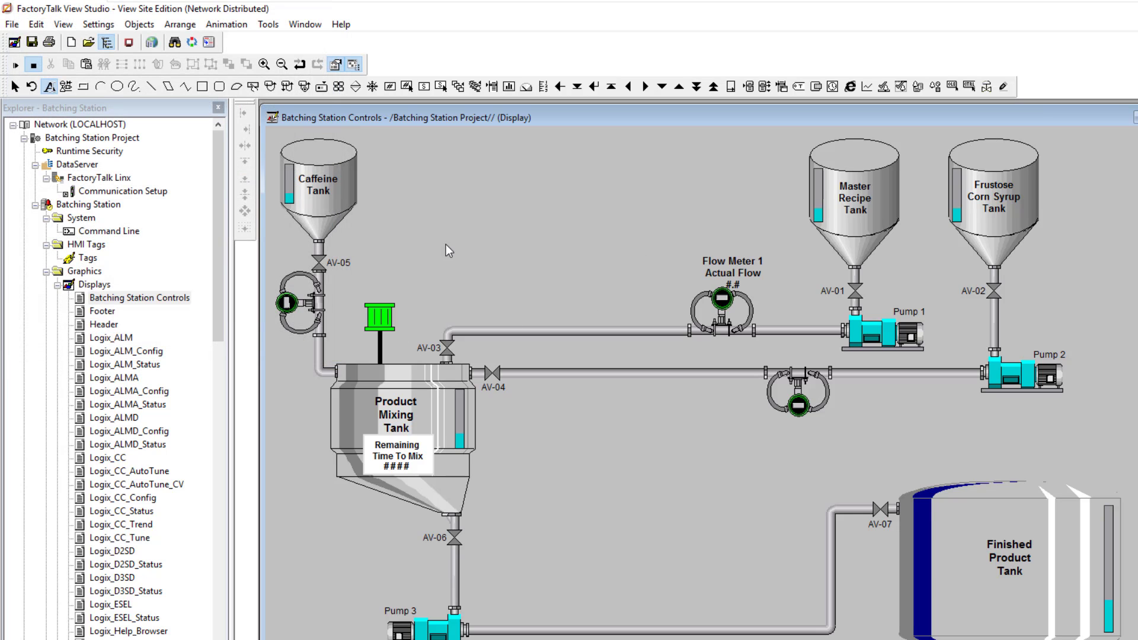
- Move the Flow Meter 1 caption just above its flow meter and set its font size to 9
left_click(15, 87)
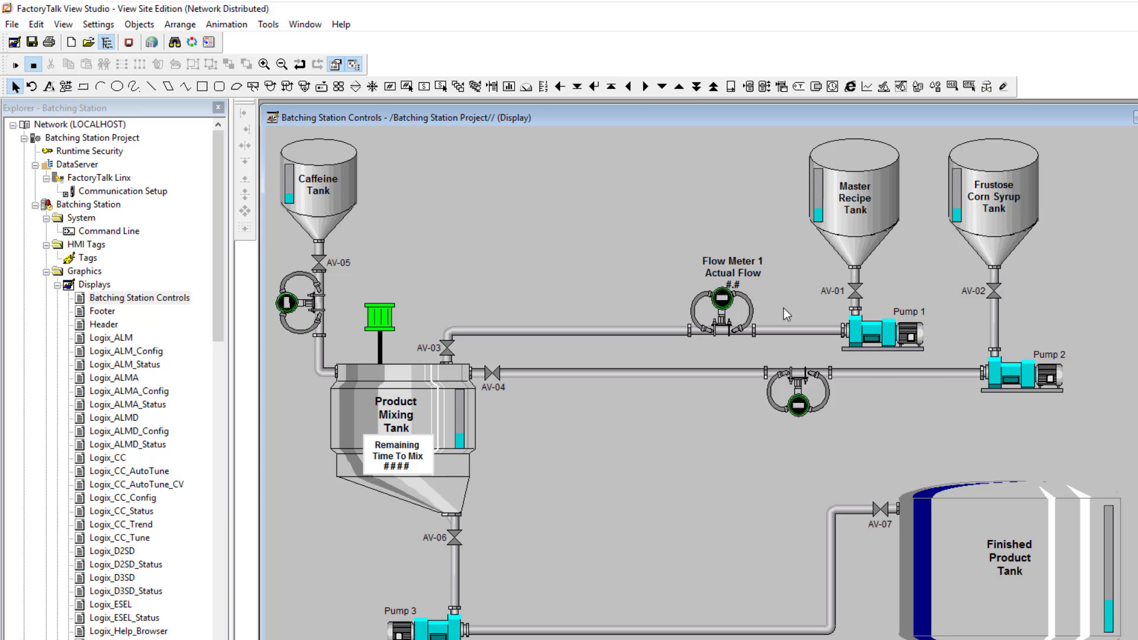
left_click(717, 267)
left_click_drag(705, 264, 720, 263)
double_click(720, 263)
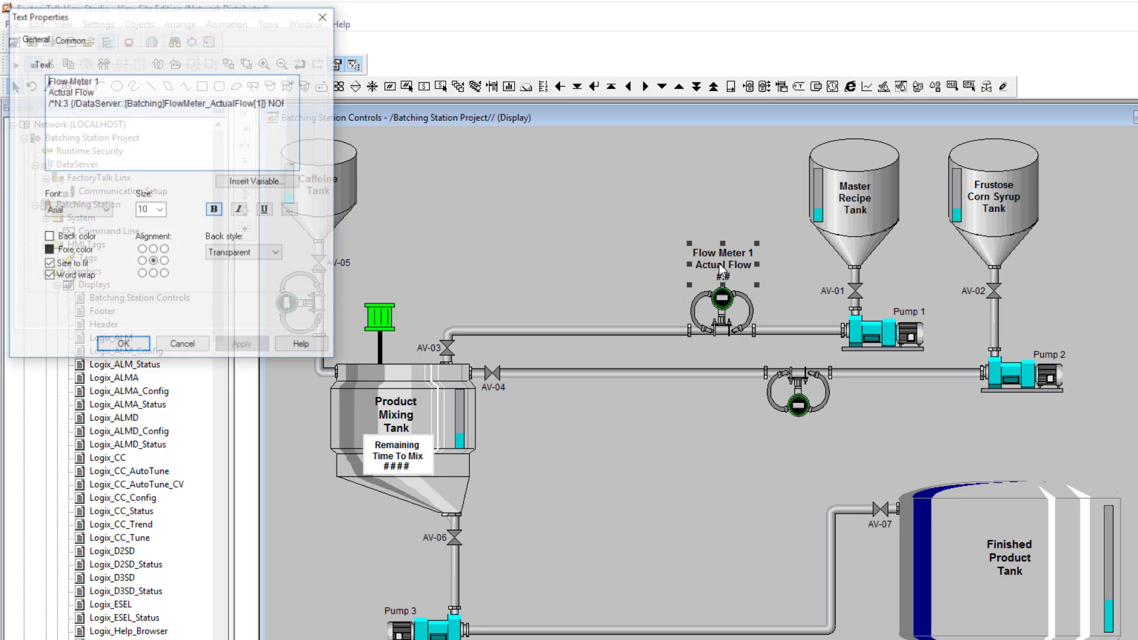
left_click(160, 209)
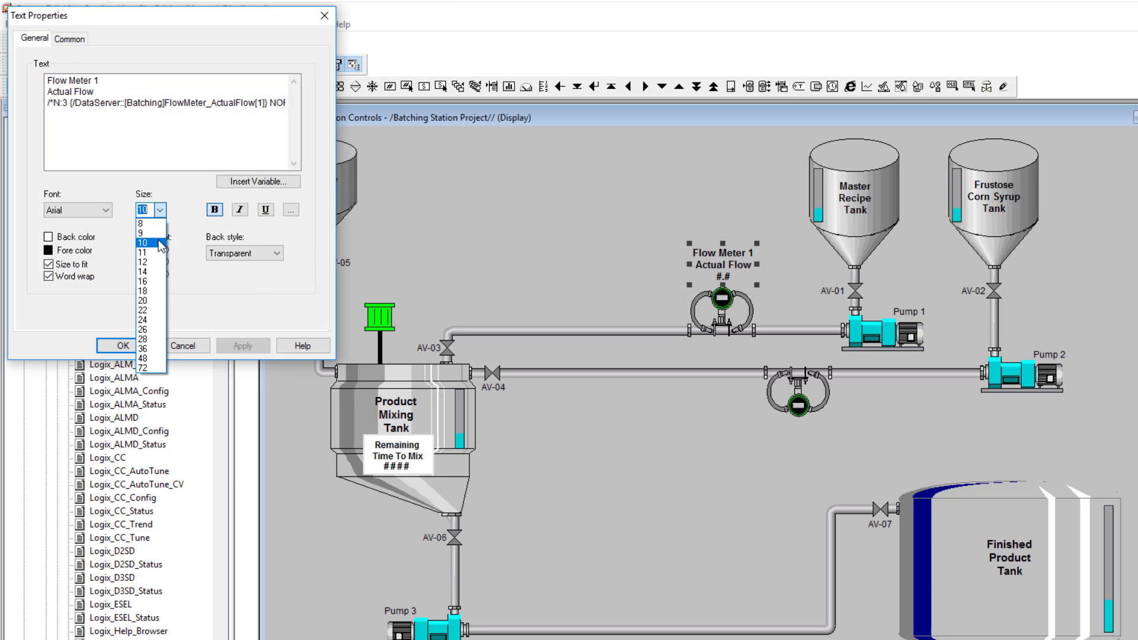
left_click(151, 233)
left_click(239, 351)
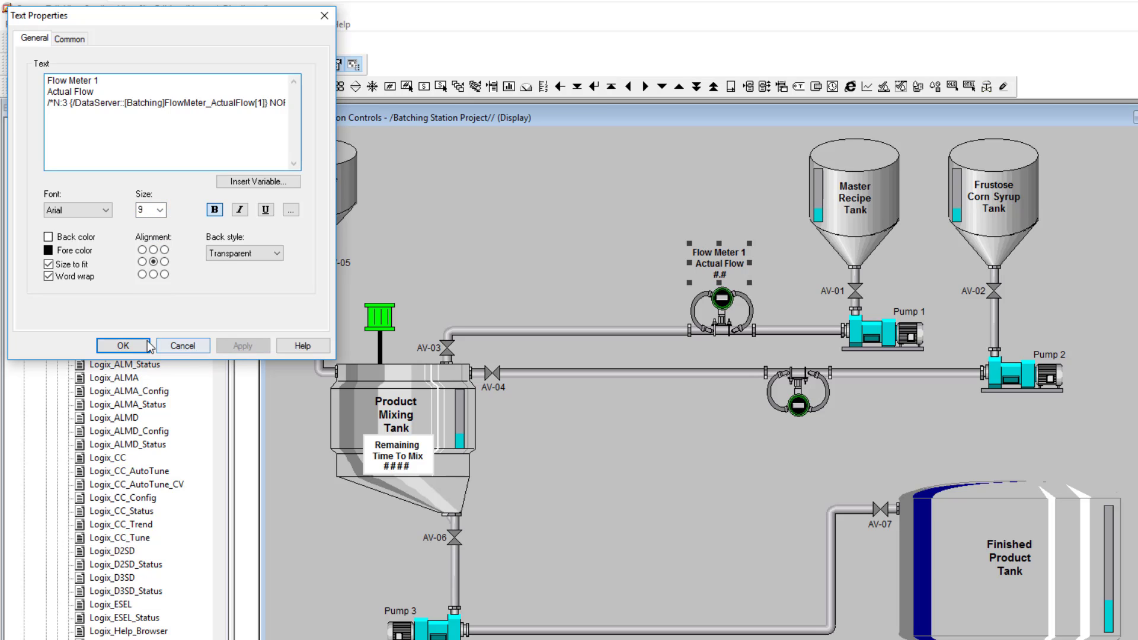
left_click(123, 346)
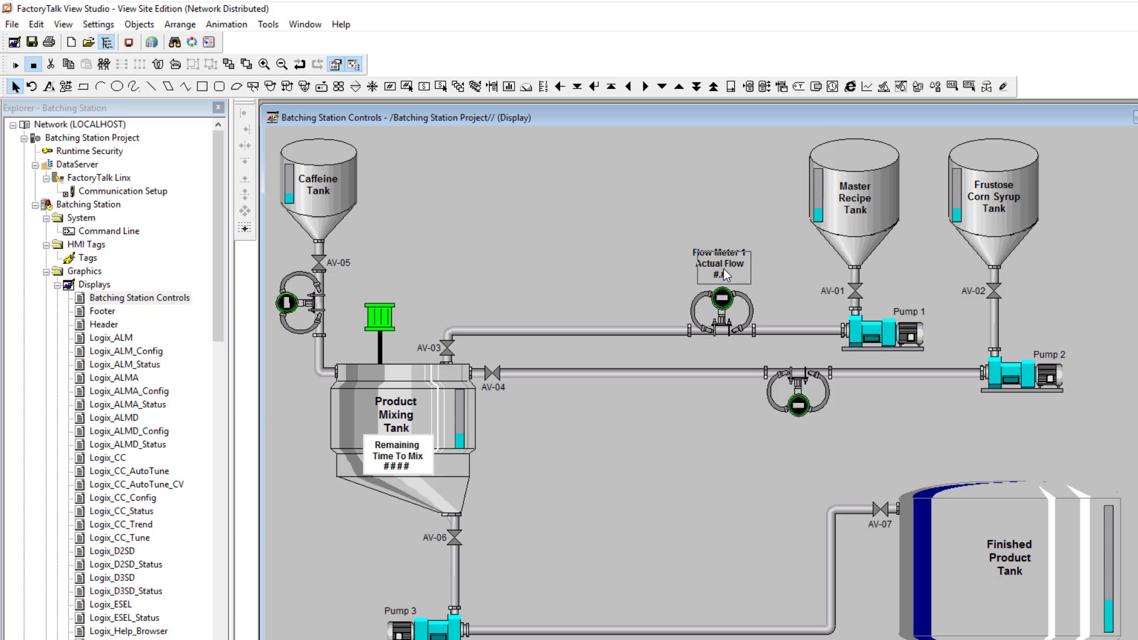
- Duplicate the Flow Meter 1 caption and place the copy directly below the flow meter on the Pump 2 line
key("ctrl+c")
key("ctrl+v")
left_click_drag(726, 275, 756, 399)
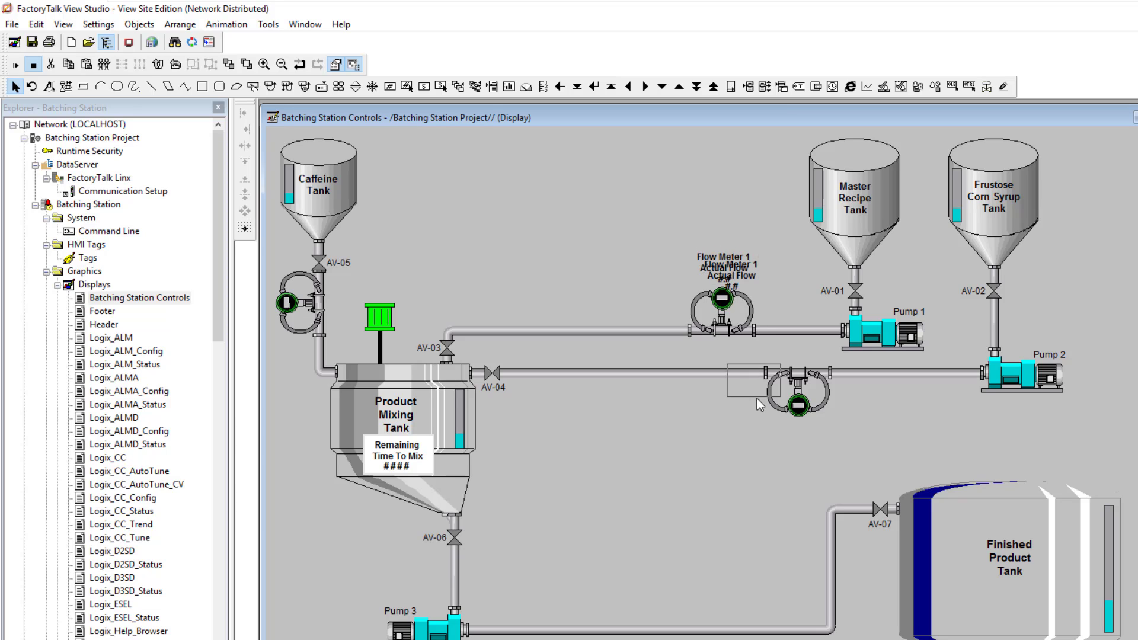
left_click_drag(791, 434, 793, 431)
- Rename the copied caption as Flow Meter 2 and delete its FlowMeter_ActualFlow[1] variable
double_click(793, 433)
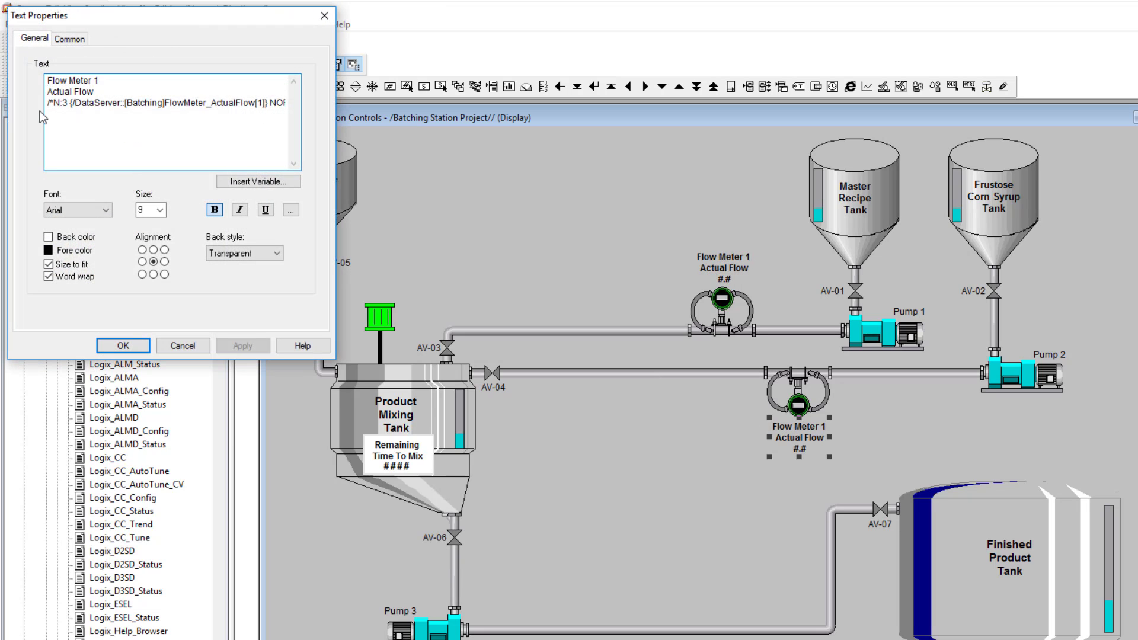
left_click(49, 103)
key("shift+End")
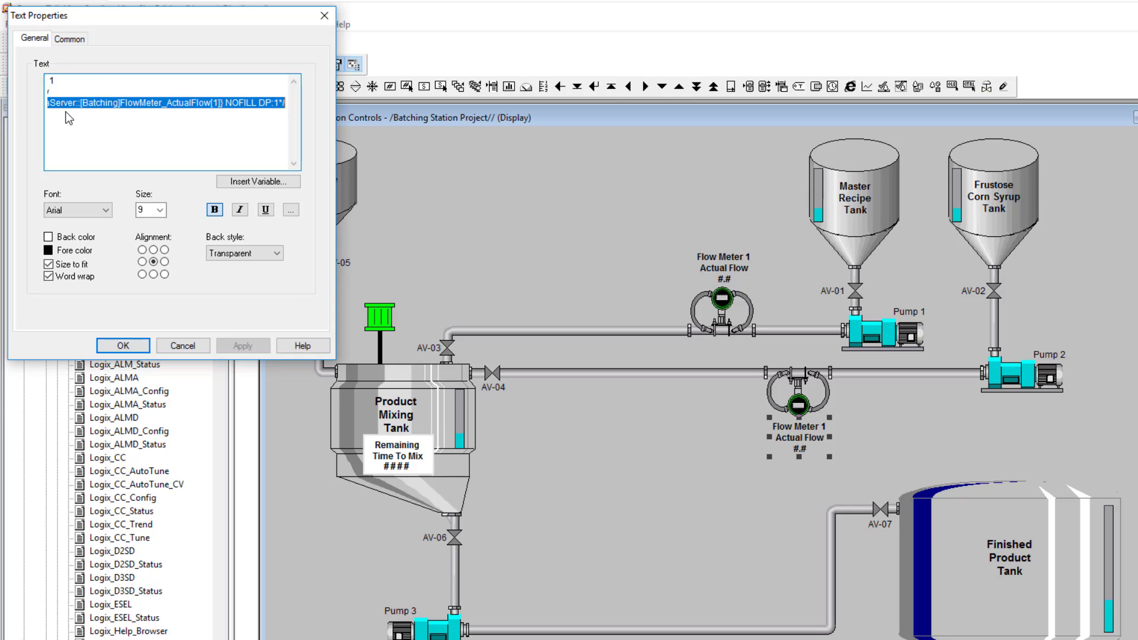
key("Delete")
left_click(117, 82)
type("2")
left_click(98, 110)
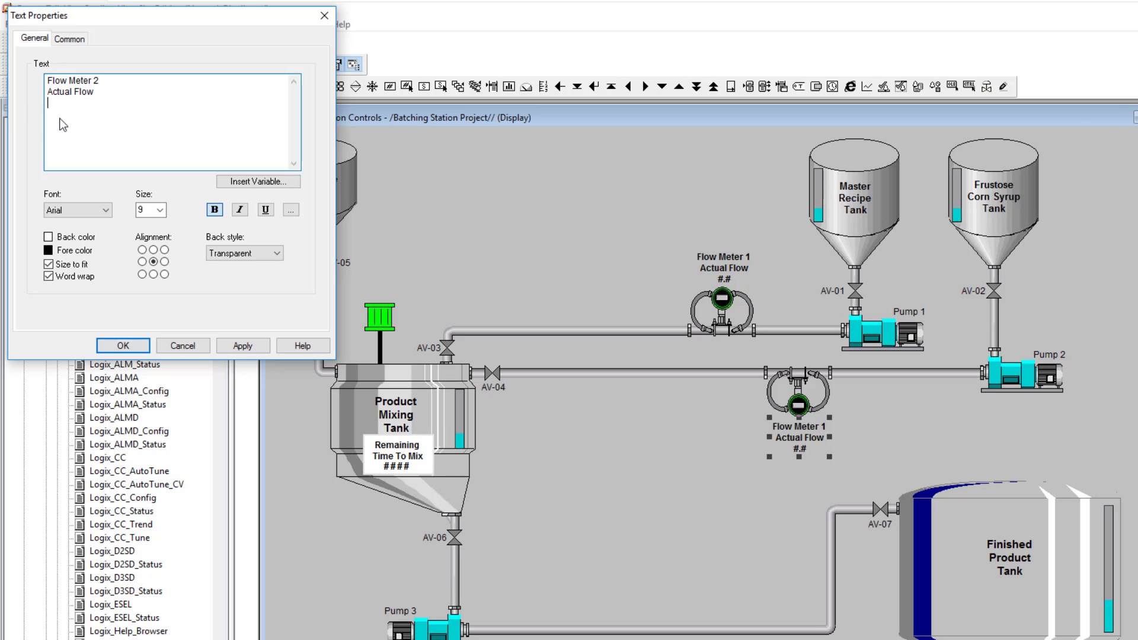
- Start a numeric variable for the Flow Meter 2 caption with 3 digits and 1 decimal place
left_click(244, 185)
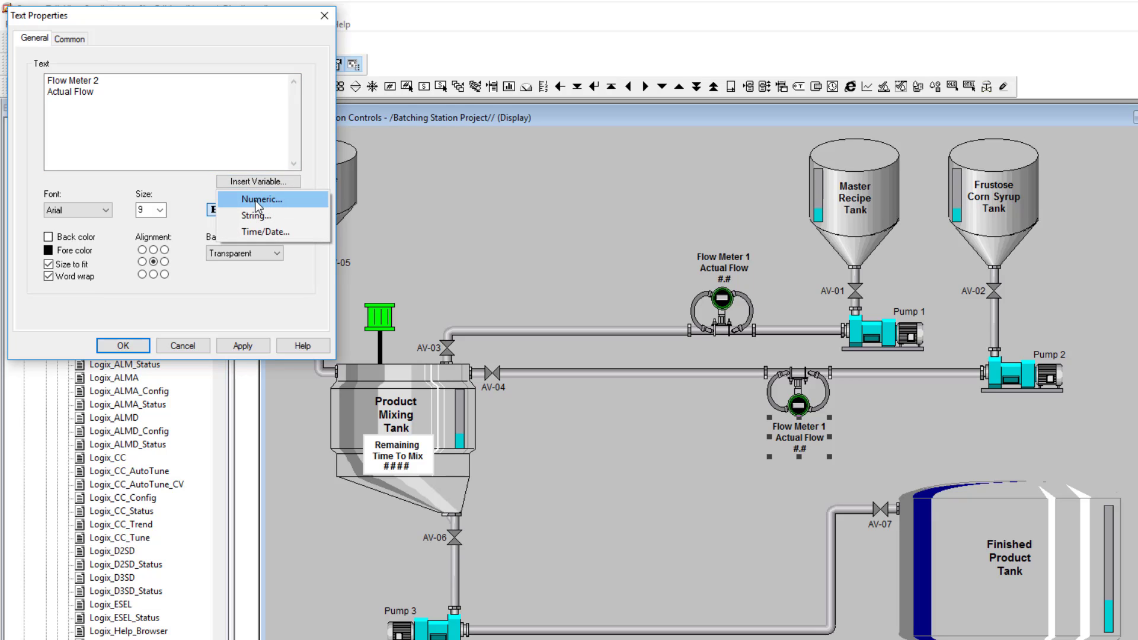
left_click(257, 205)
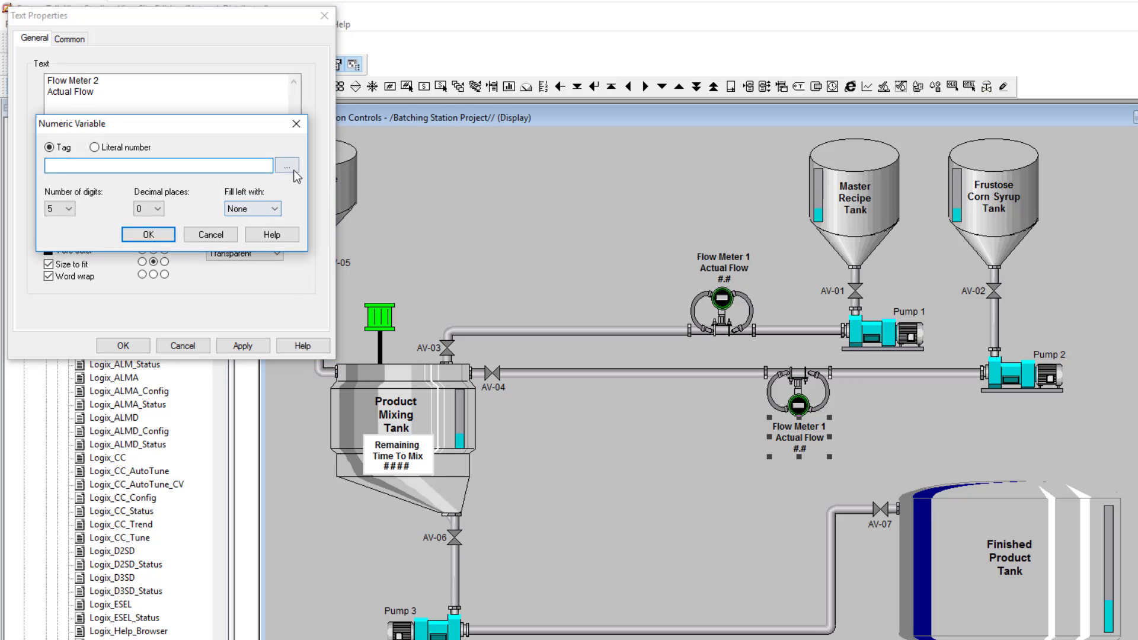
left_click(69, 209)
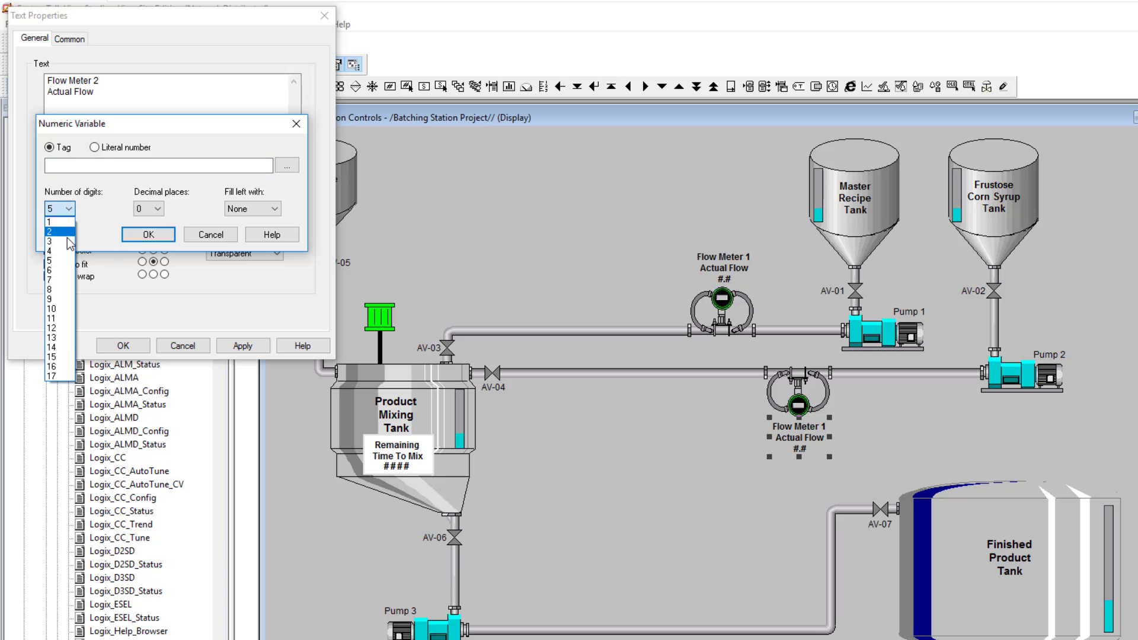
left_click(68, 241)
left_click(158, 209)
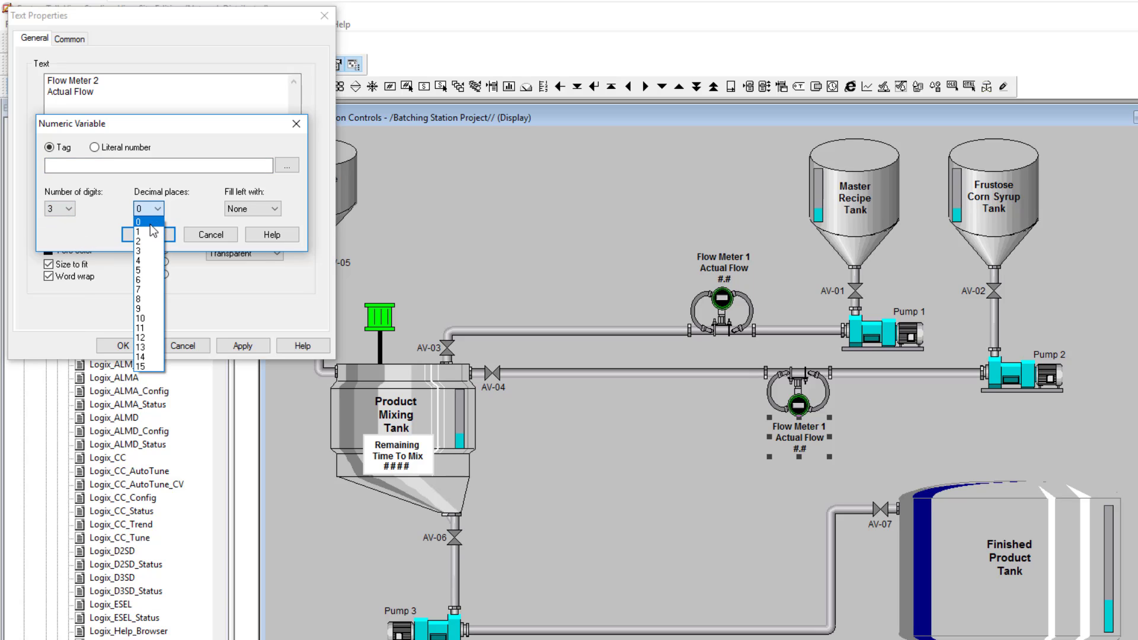
left_click(151, 232)
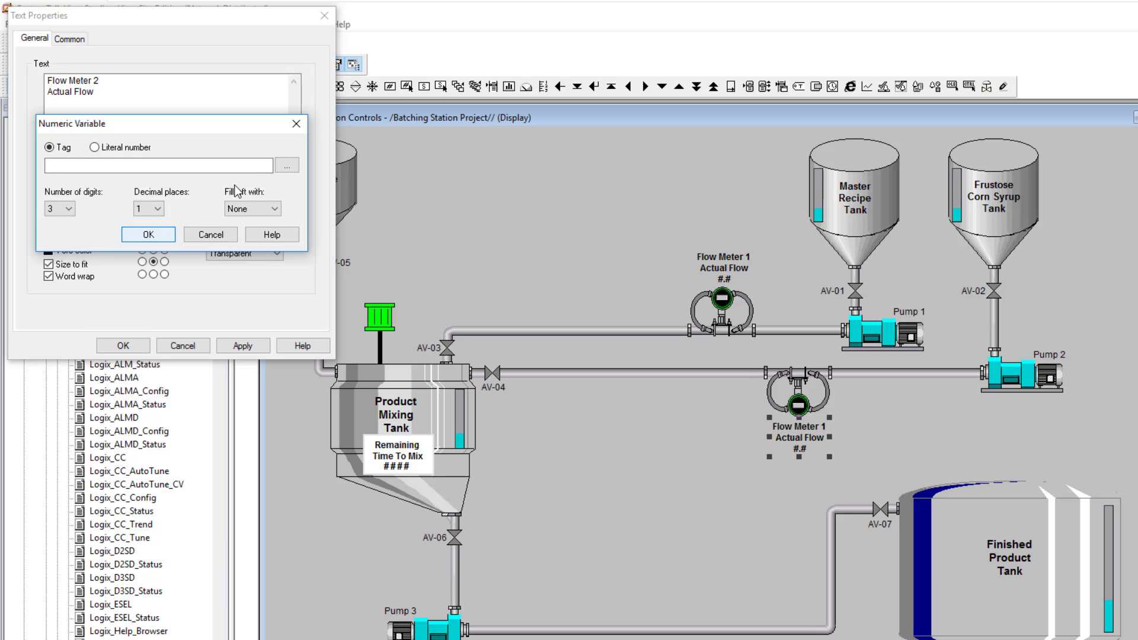
- Link the variable to FlowMeter_ActualFlow[2] and apply it to the Flow Meter 2 caption
left_click(286, 166)
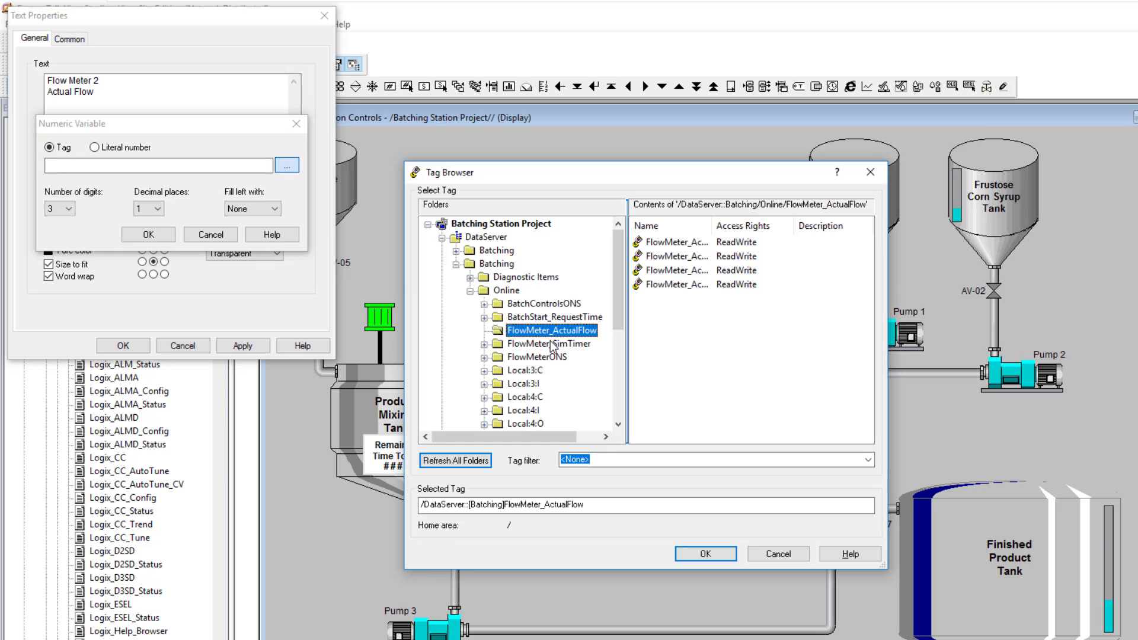
left_click_drag(710, 229, 771, 231)
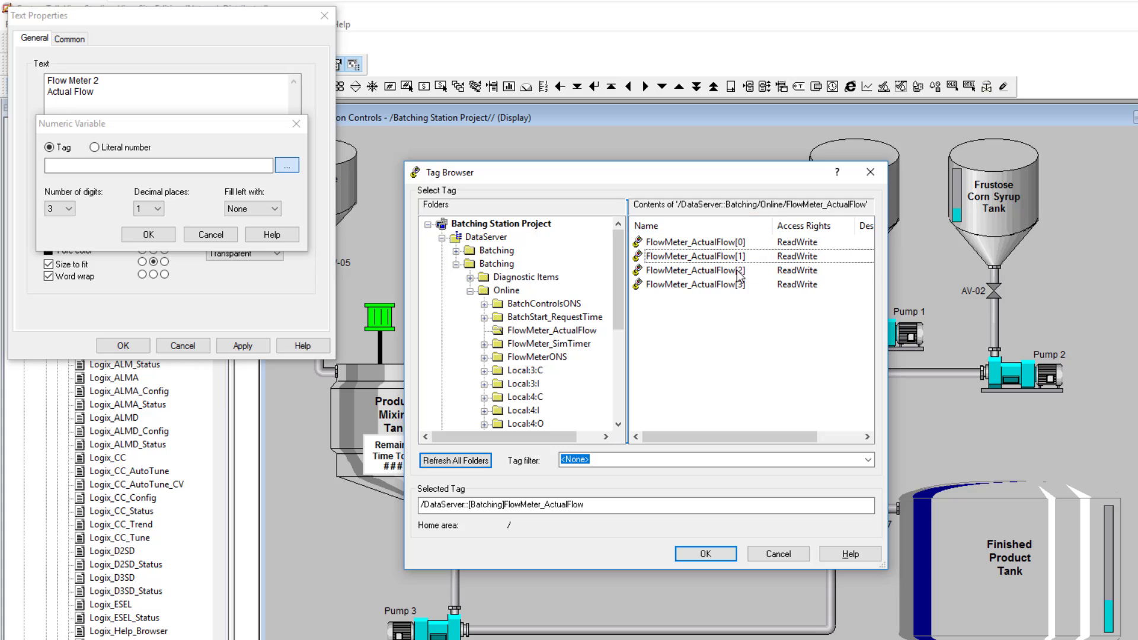
left_click(740, 270)
left_click(705, 553)
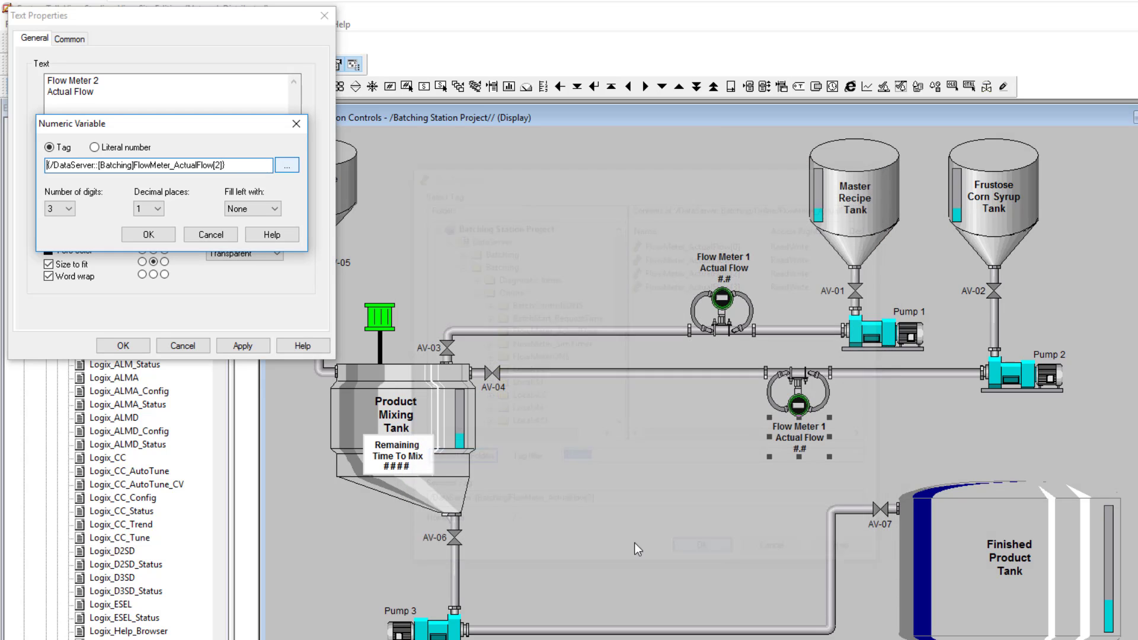
left_click(149, 234)
left_click(255, 348)
left_click(102, 346)
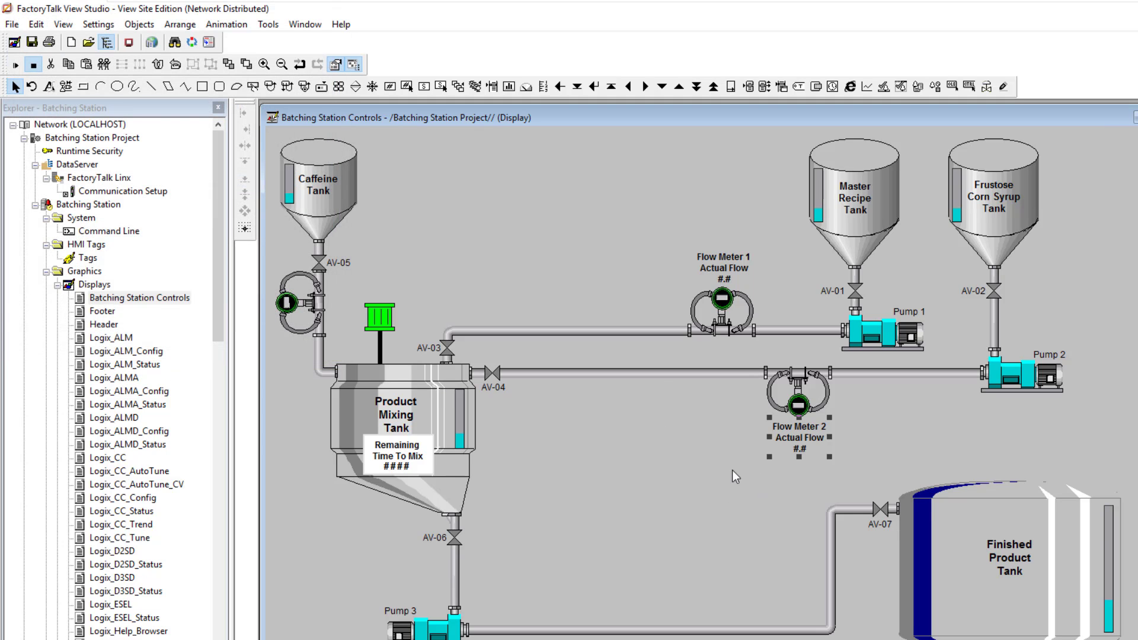
- Test-run the display and place a copy of the Flow Meter 2 caption above the mixing tank's green agitator motor
left_click(16, 64)
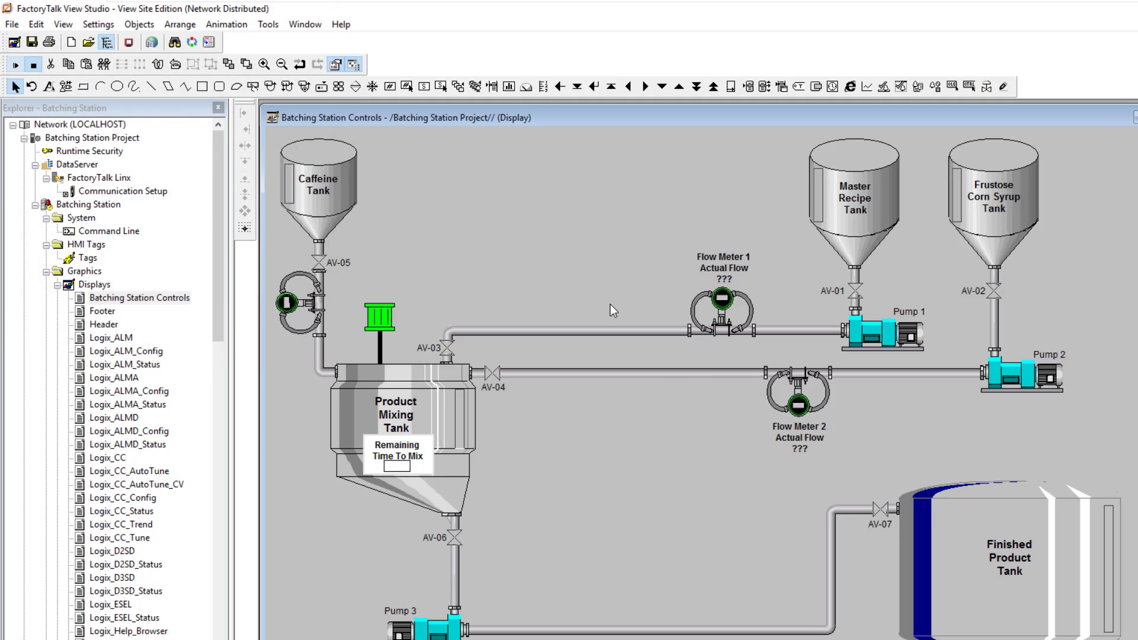
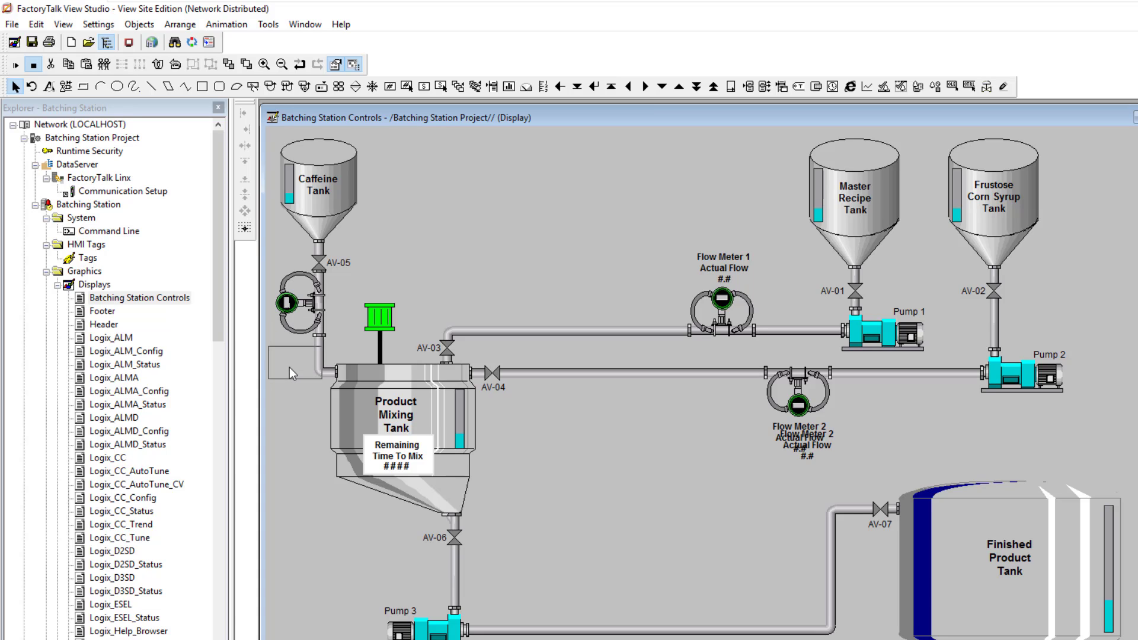
left_click_drag(289, 368, 329, 325)
left_click_drag(389, 277, 418, 239)
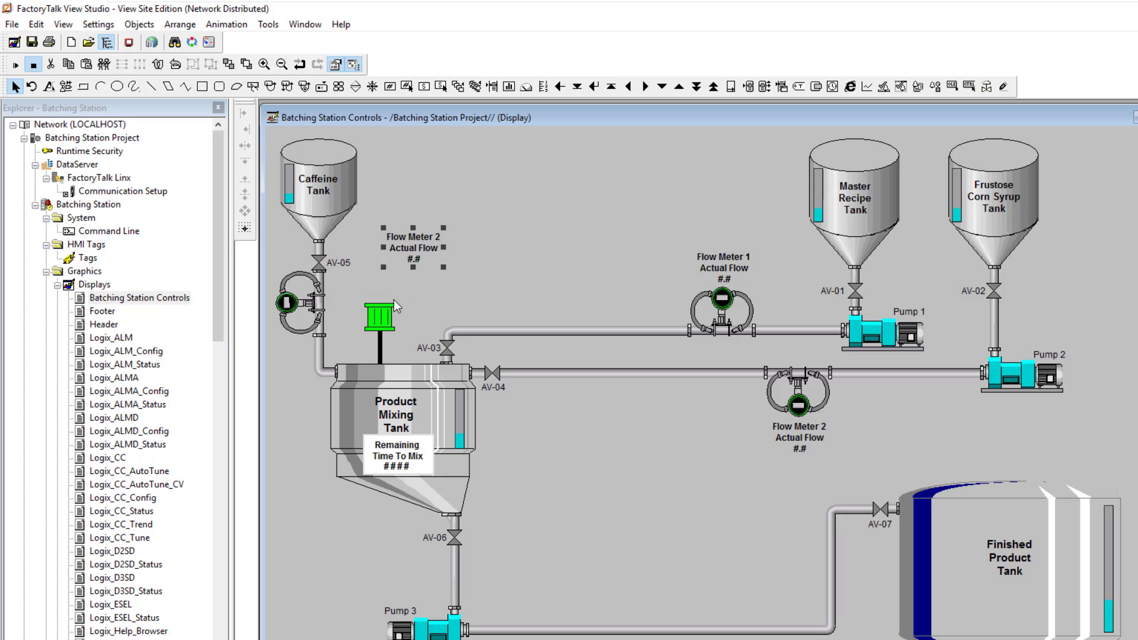
- Group the green agitator motor with its shaft and shift the group slightly right on the Product Mixing Tank
left_click(382, 312)
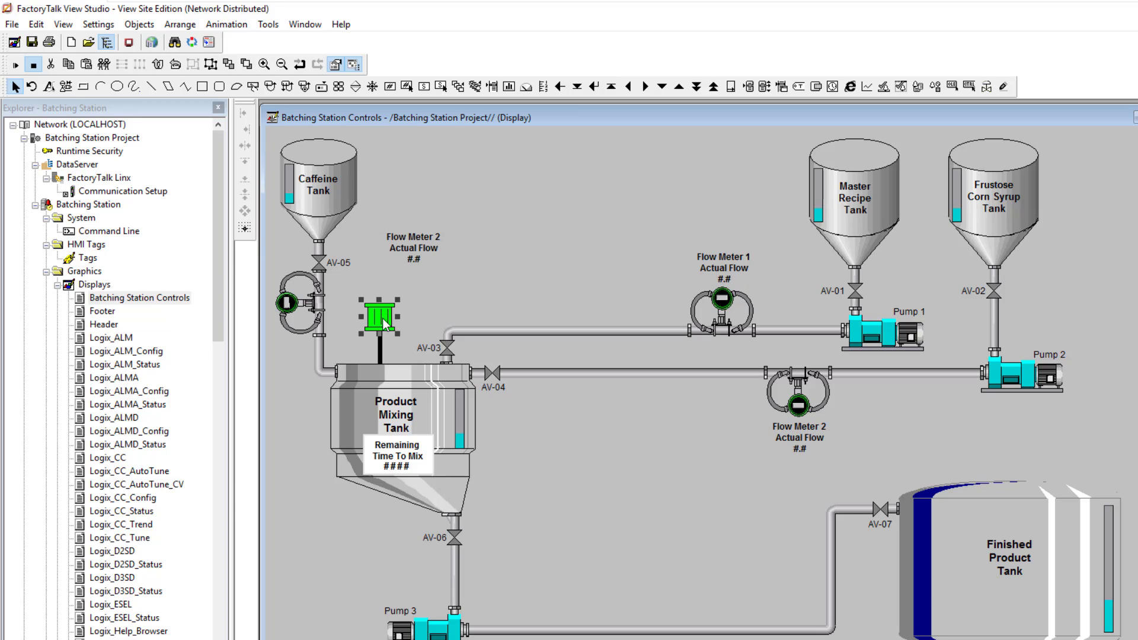
left_click(381, 359)
left_click(37, 25)
left_click(393, 308)
left_click(385, 316)
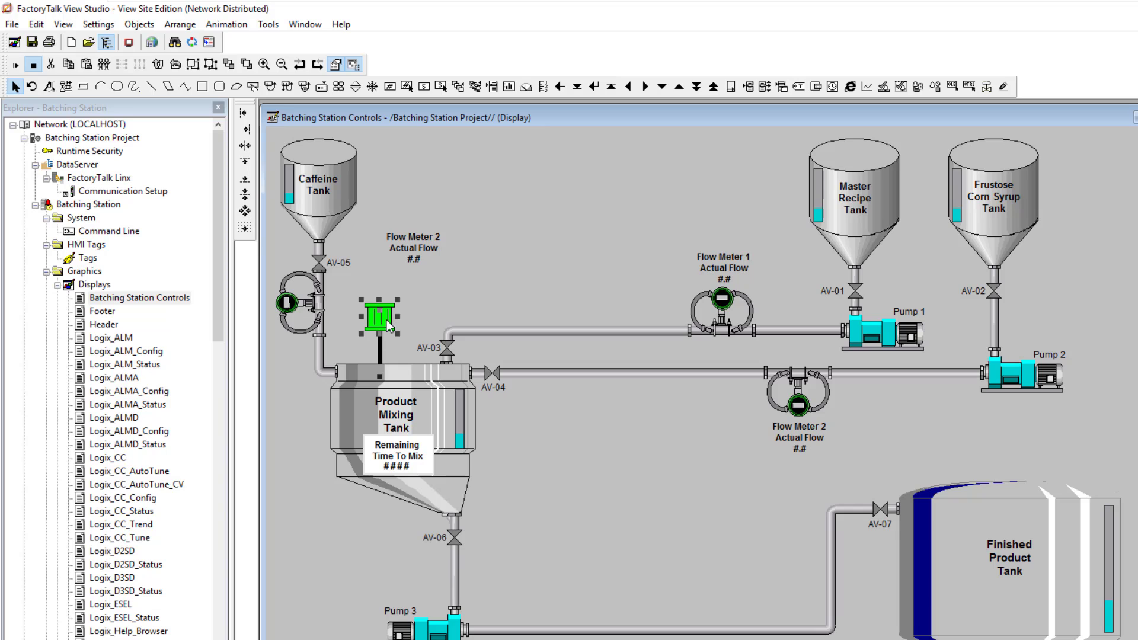
left_click(180, 24)
left_click(190, 42)
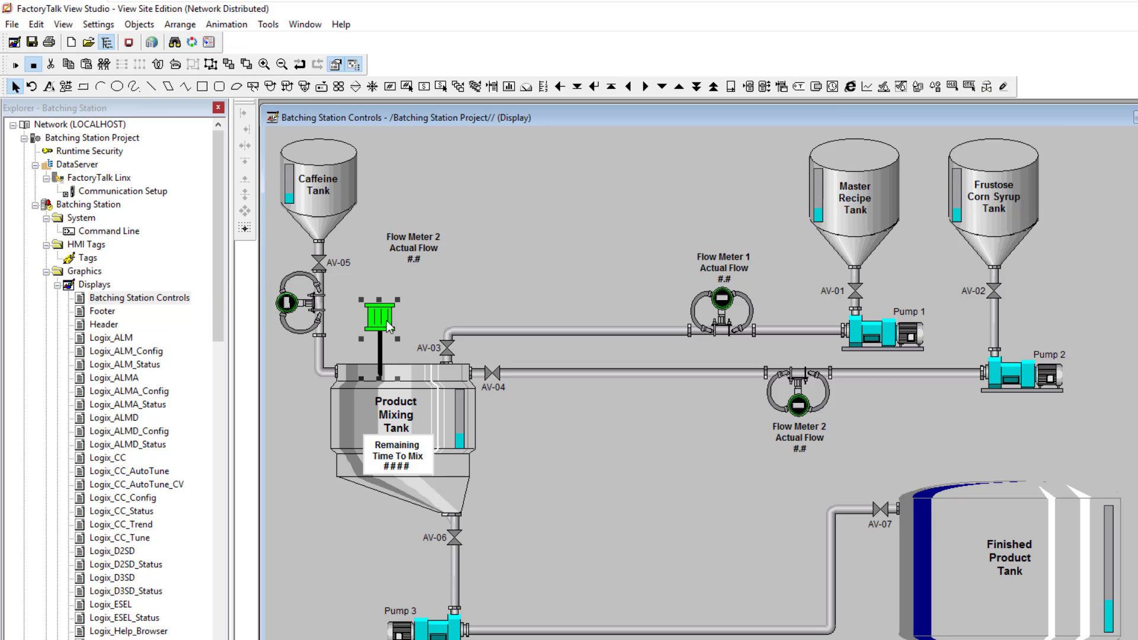
left_click_drag(381, 332, 401, 327)
left_click(469, 285)
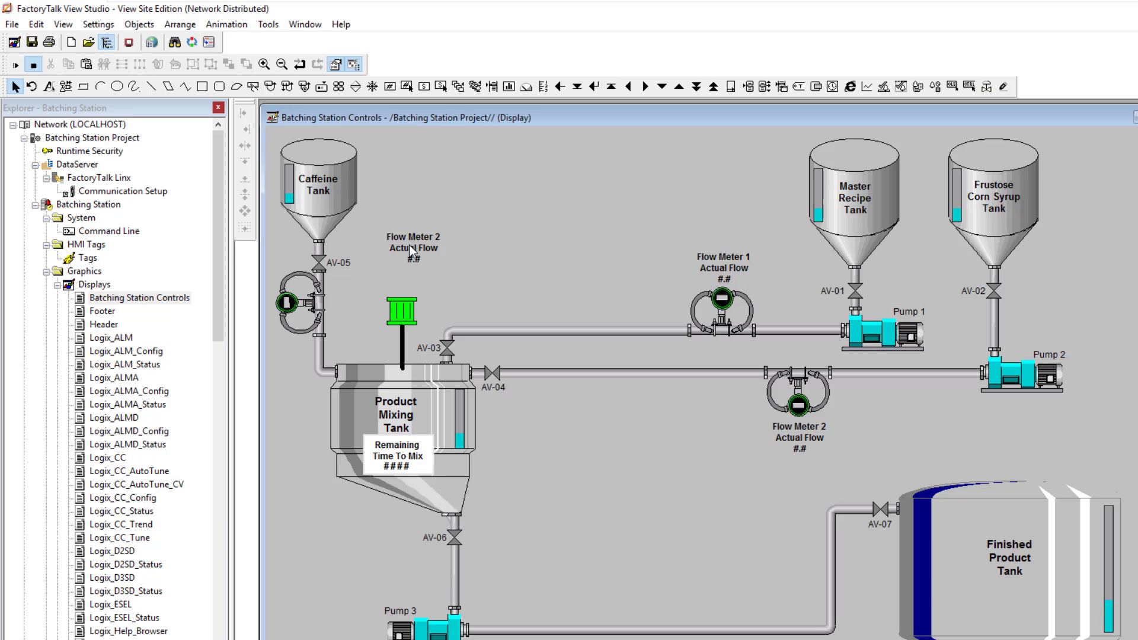
- Place the copied caption beside the flow meter below the Caffeine Tank, retitle it Flow Meter 3 and delete its old variable
left_click_drag(414, 248, 352, 299)
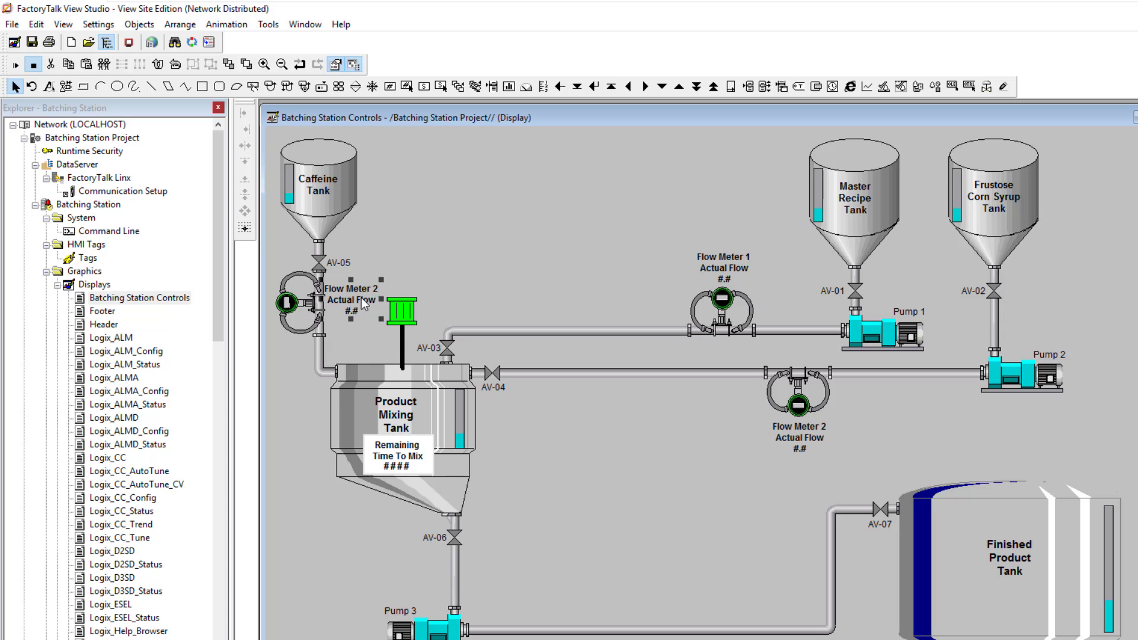
double_click(361, 297)
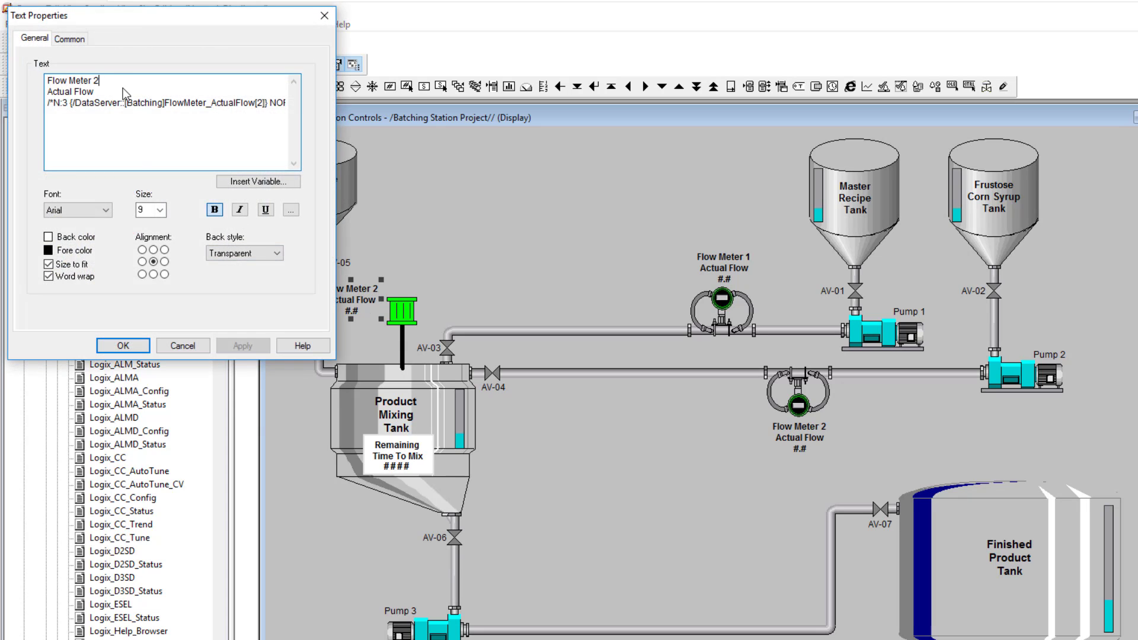
type("3")
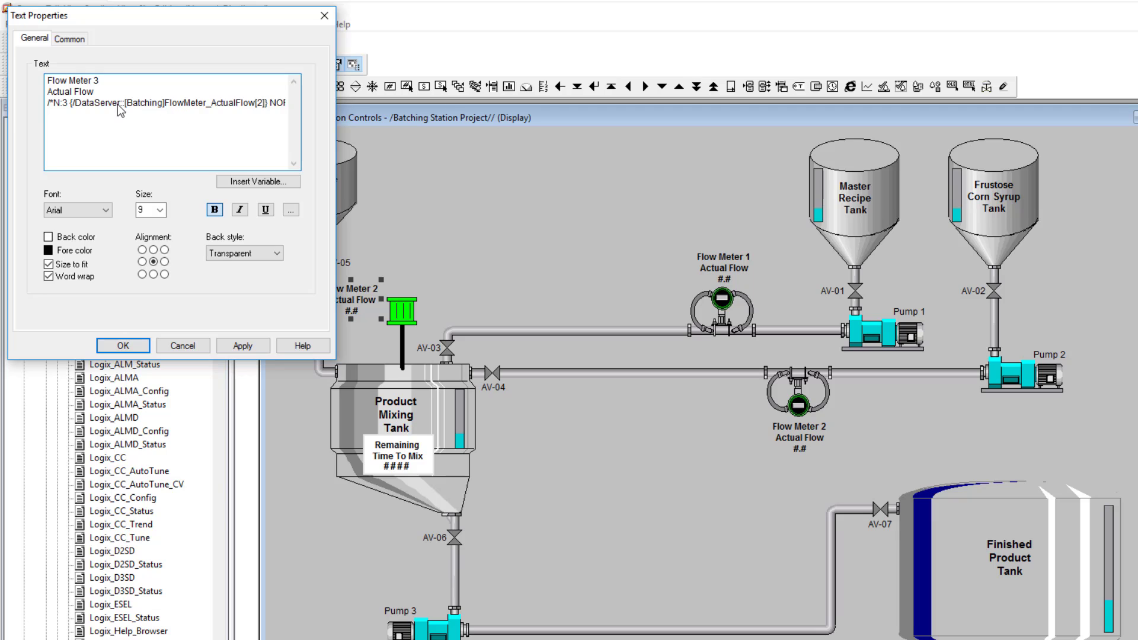
left_click_drag(118, 104, 105, 114)
key("Delete")
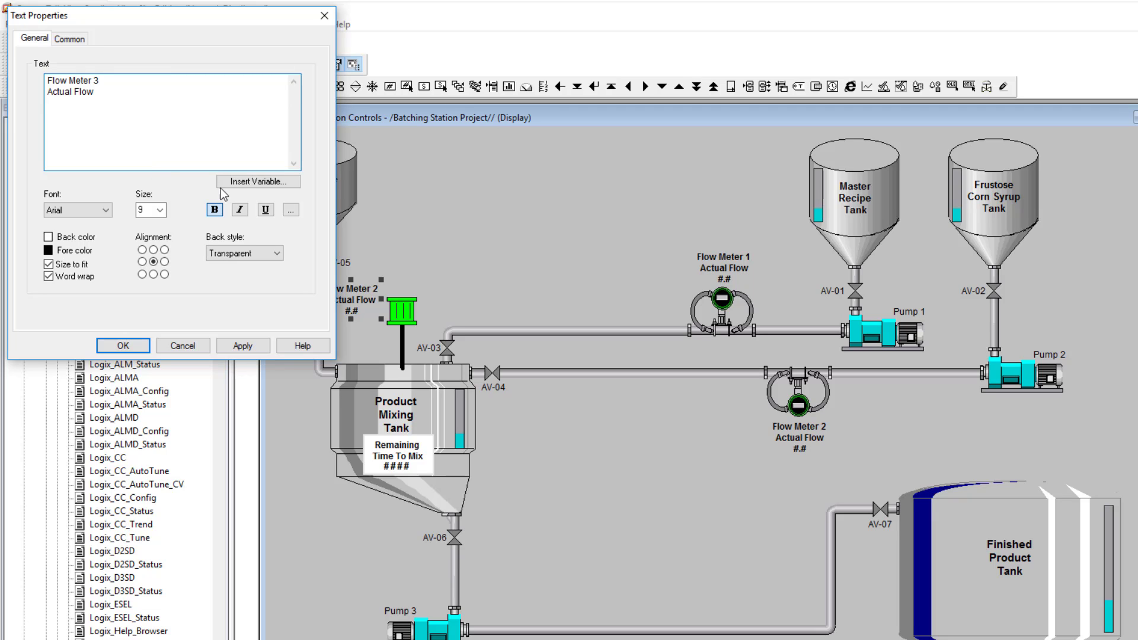
- Start a numeric variable for the Flow Meter 3 caption with 3 digits and 1 decimal place
left_click(245, 183)
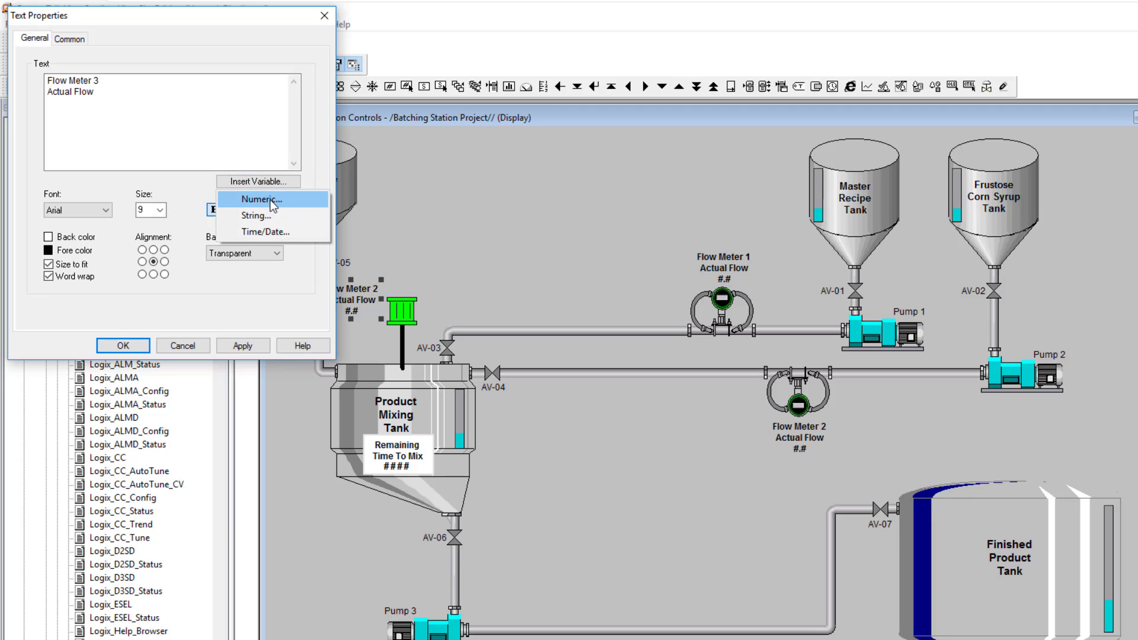
left_click(261, 198)
left_click(66, 209)
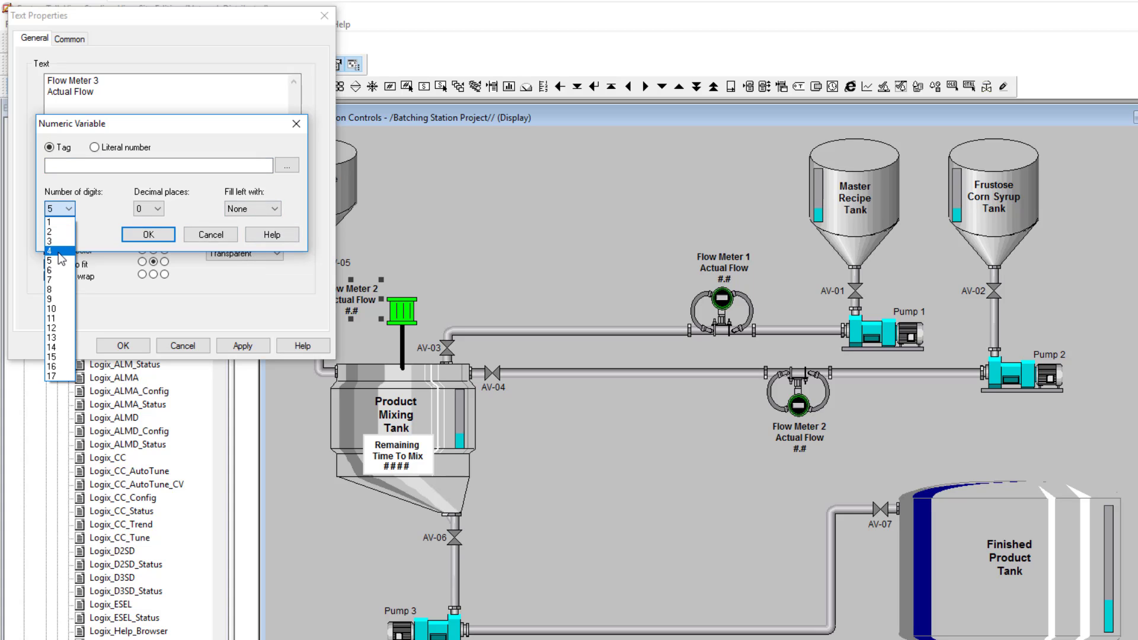
left_click(56, 241)
left_click(151, 208)
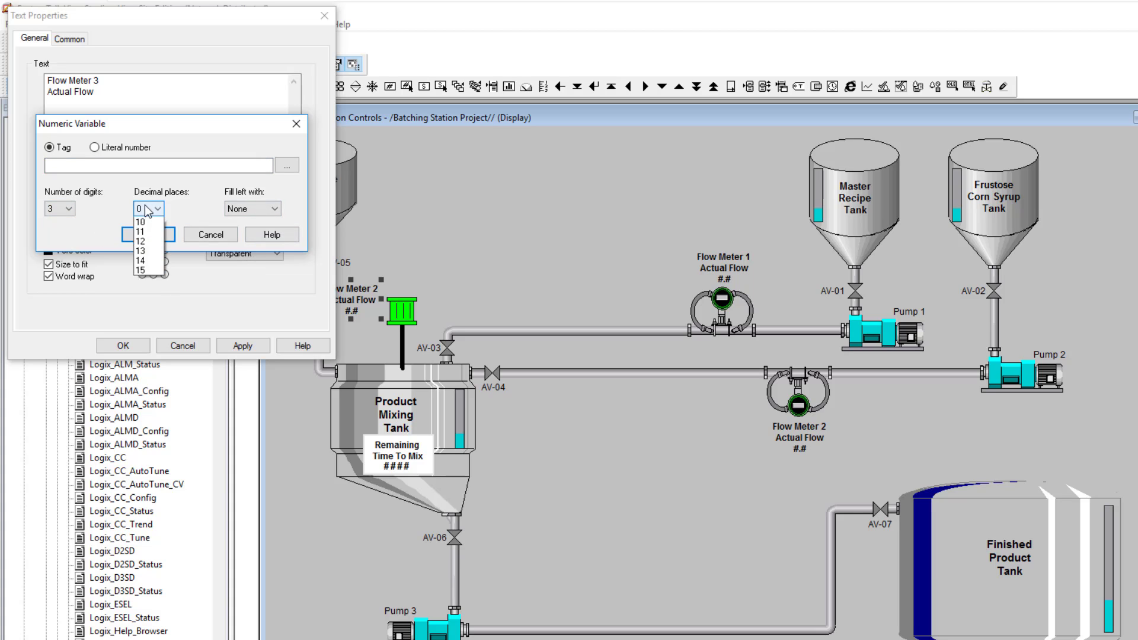
left_click(143, 232)
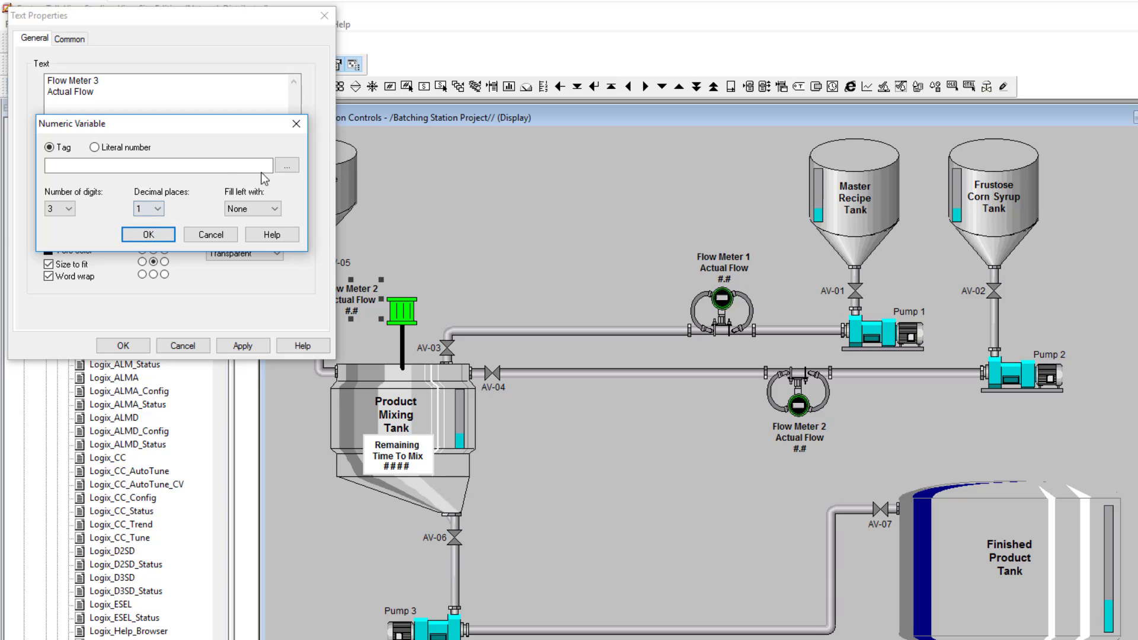
- Link the variable to FlowMeter_ActualFlow[3], apply it and nudge the Flow Meter 3 caption slightly up and right
left_click(287, 165)
left_click_drag(711, 225, 786, 226)
left_click(722, 285)
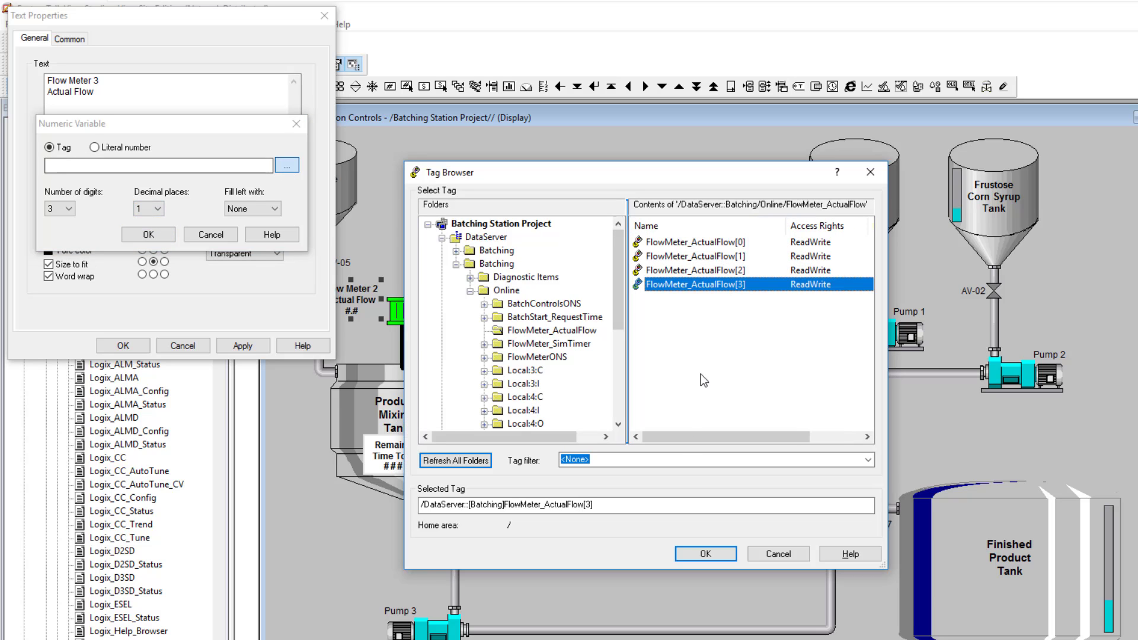
left_click(704, 554)
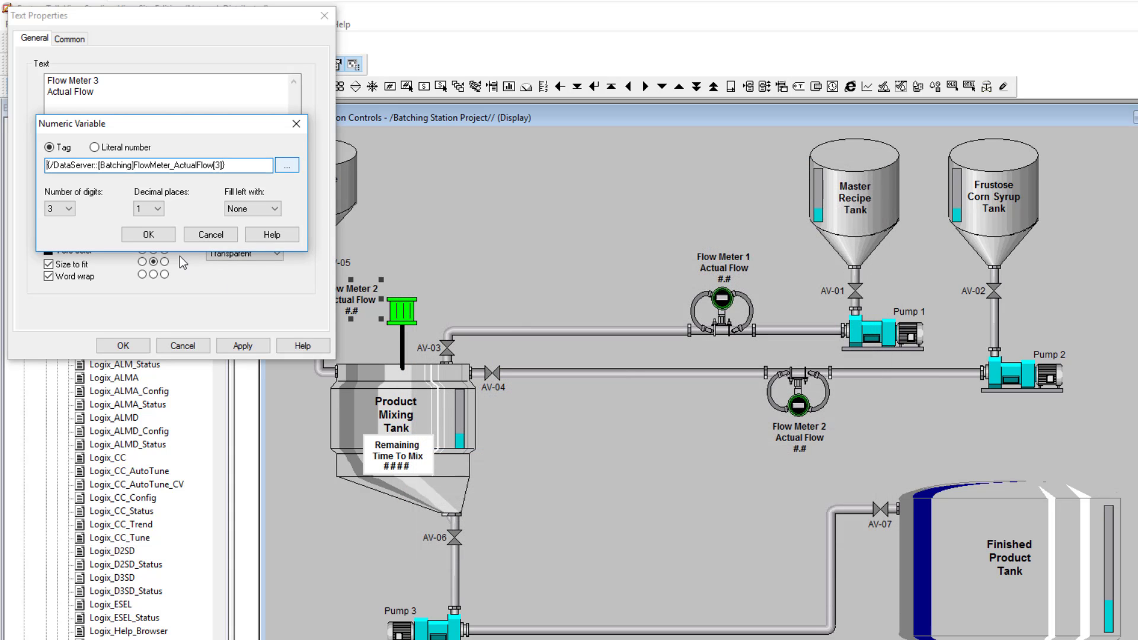
left_click(148, 235)
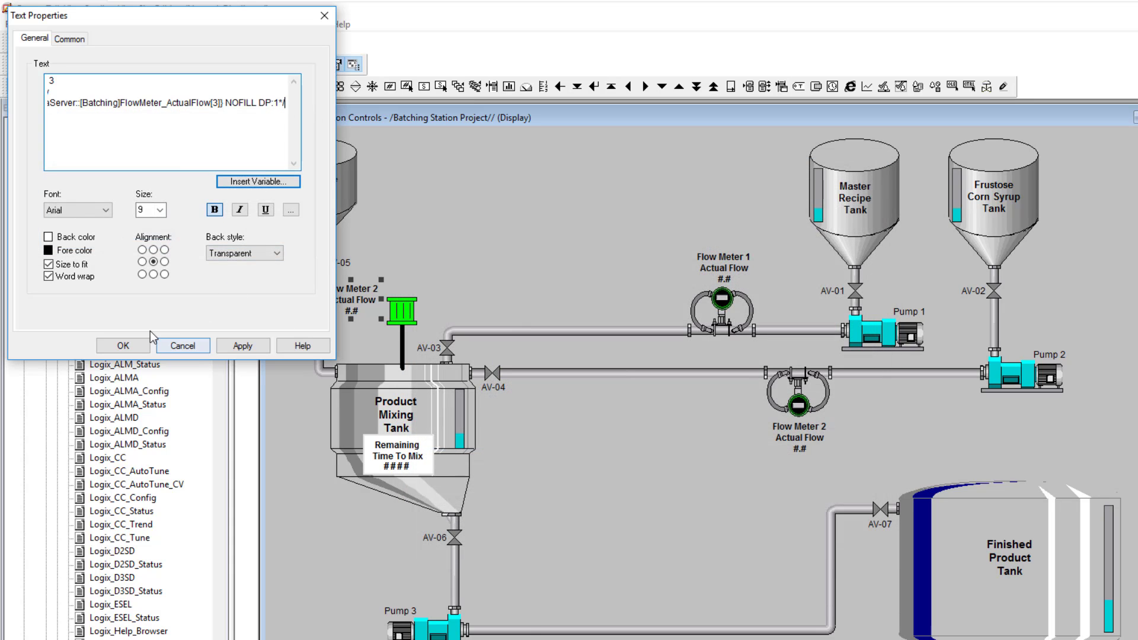
left_click(233, 348)
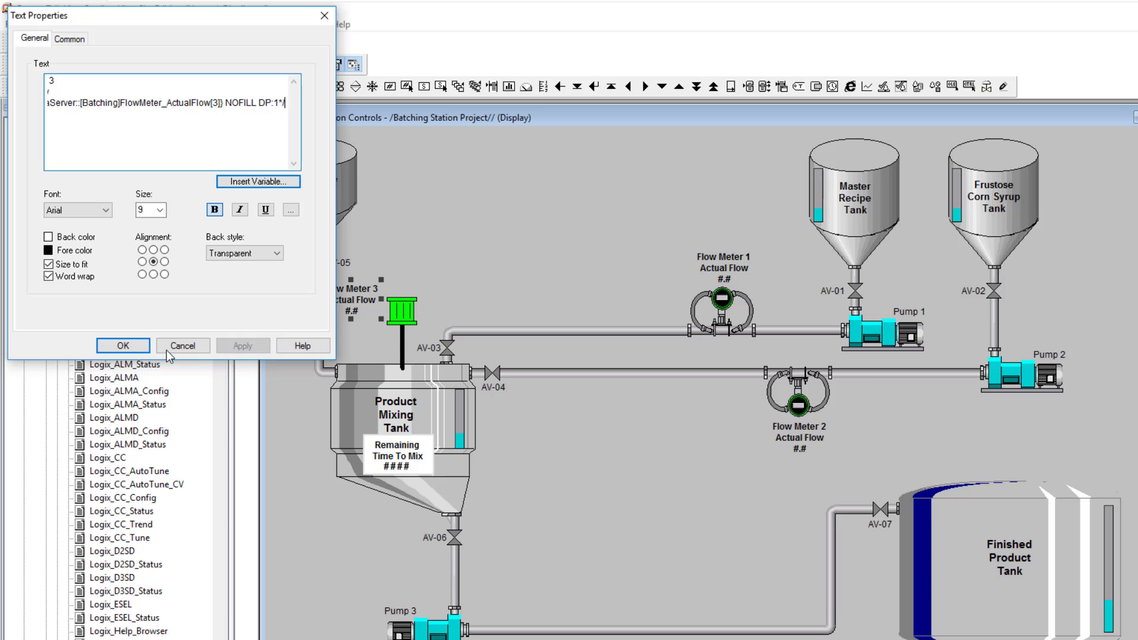
left_click(128, 348)
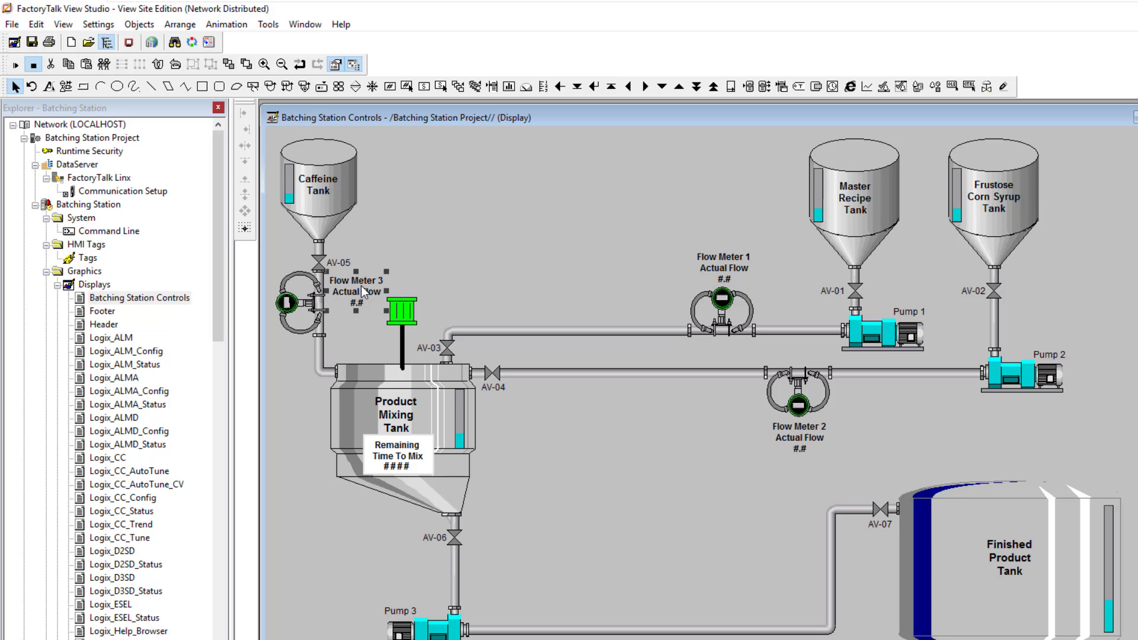
left_click(371, 312)
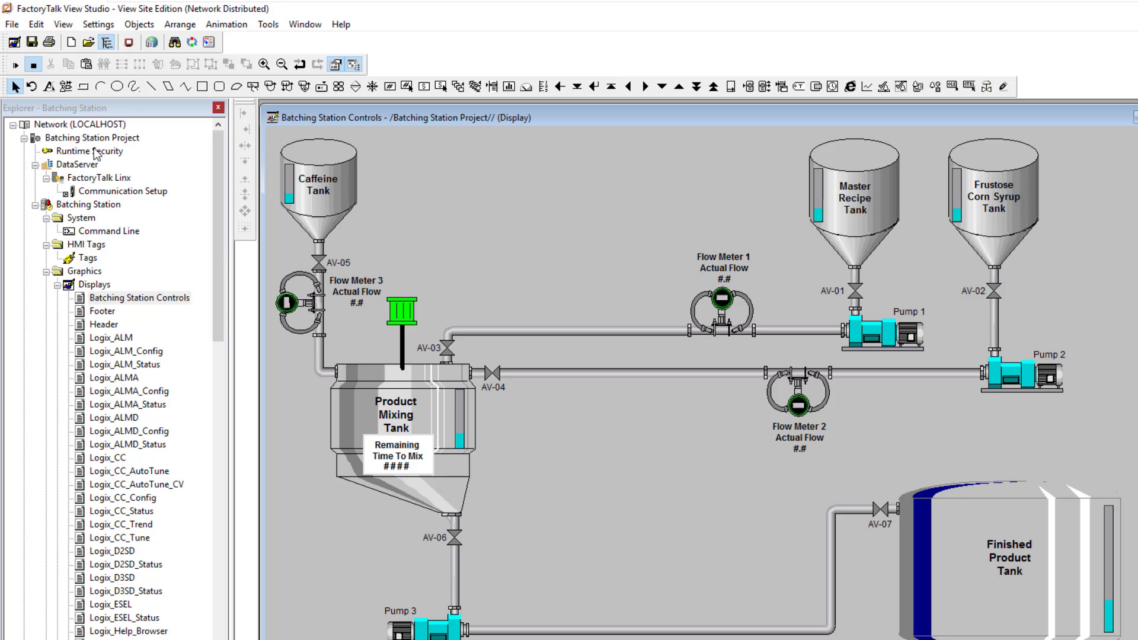
- Test-run the display and nudge the Flow Meter 1 caption slightly left over its meter
left_click(16, 65)
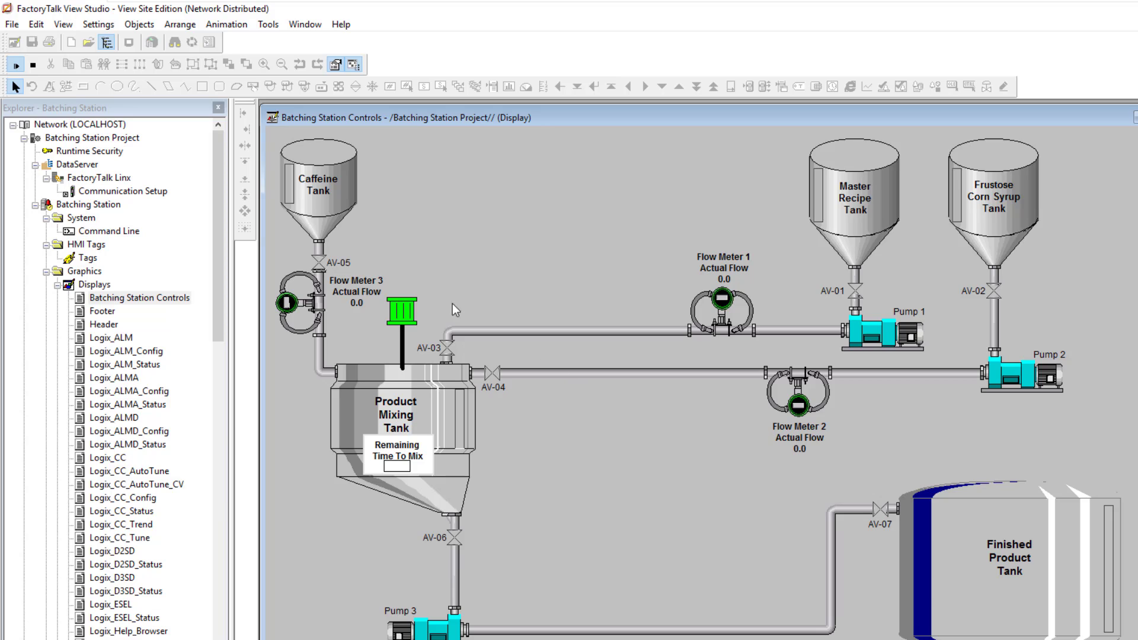
left_click(34, 66)
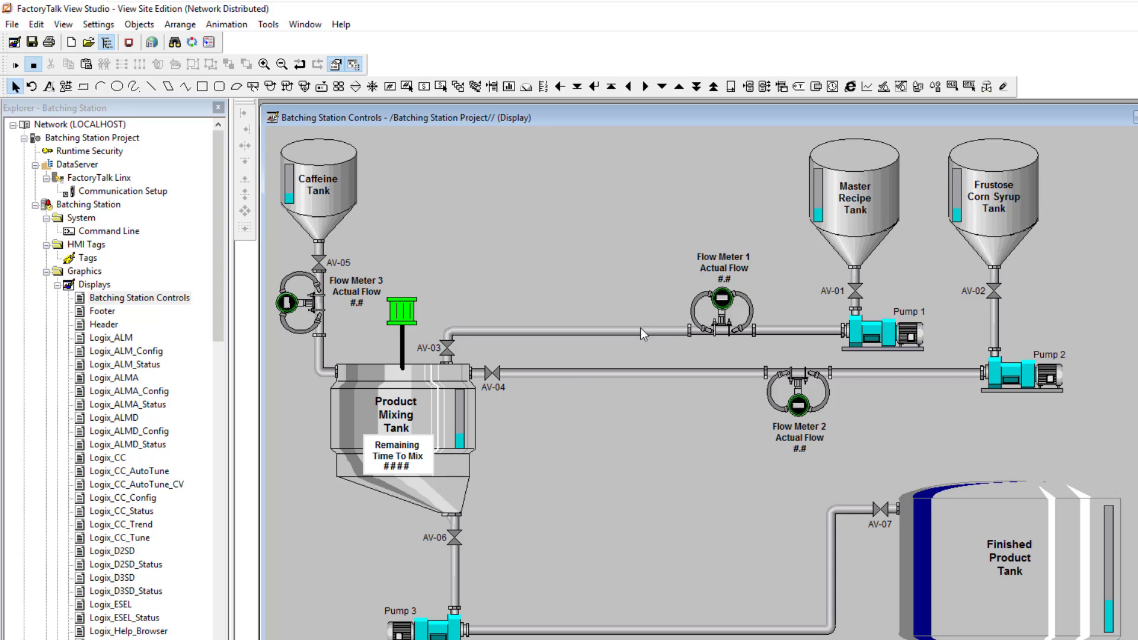
left_click(720, 265)
left_click(722, 428)
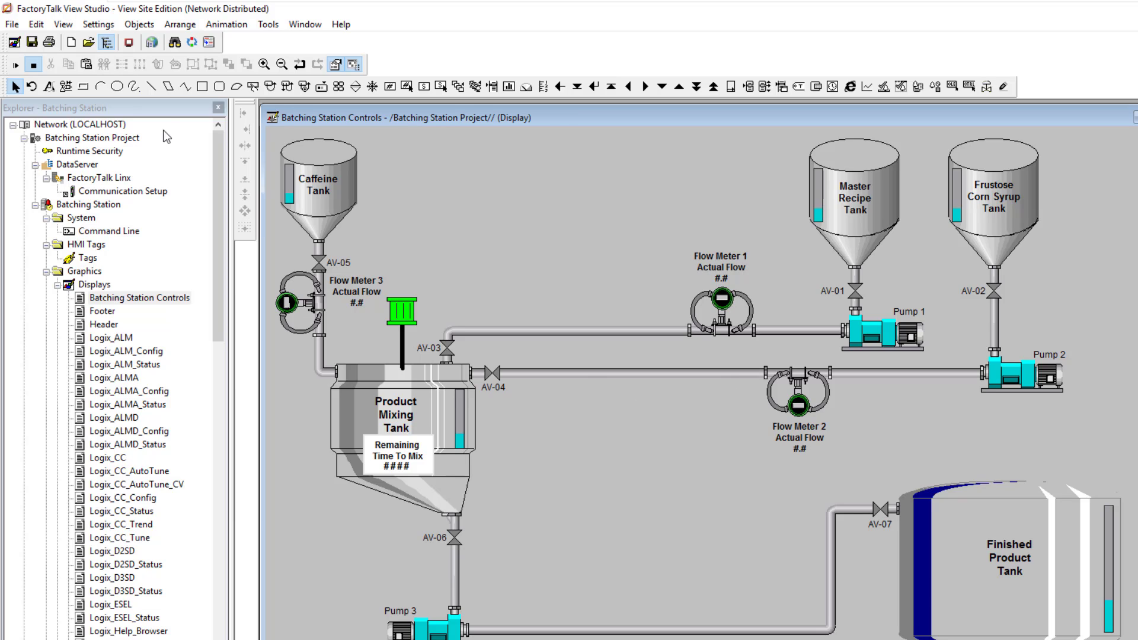
- Save the Batching Station Controls display and test-run it once more
left_click(33, 42)
left_click(361, 293)
left_click(16, 65)
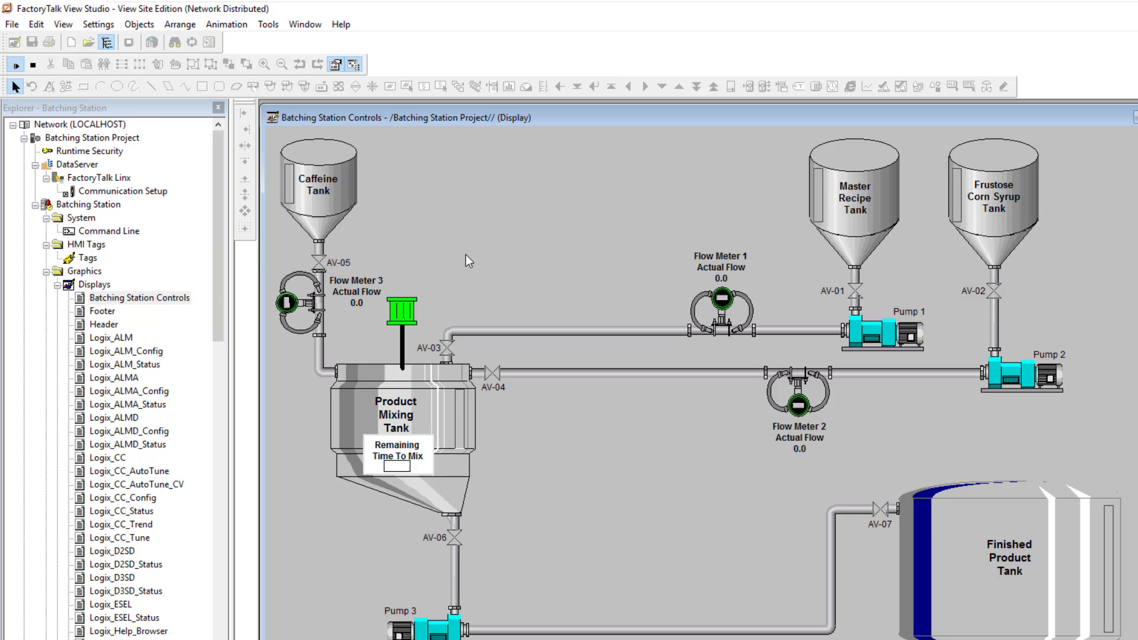
left_click(34, 65)
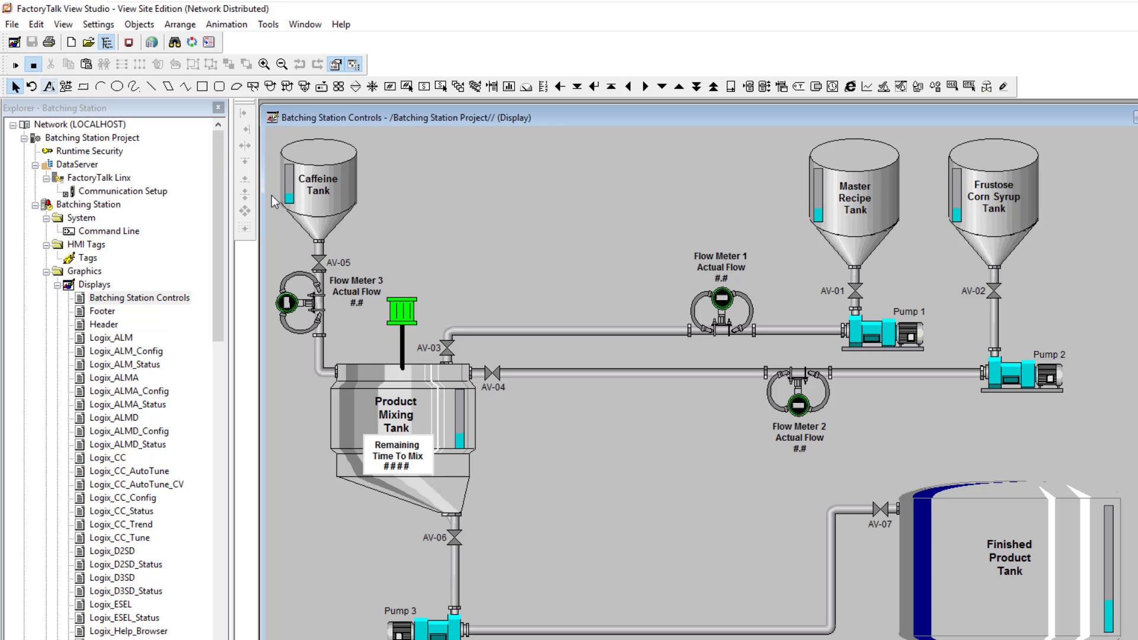
- Open the tag browser for the Value connection of the Master Recipe Tank's bar graph and look through the online tag folders
left_click(816, 200)
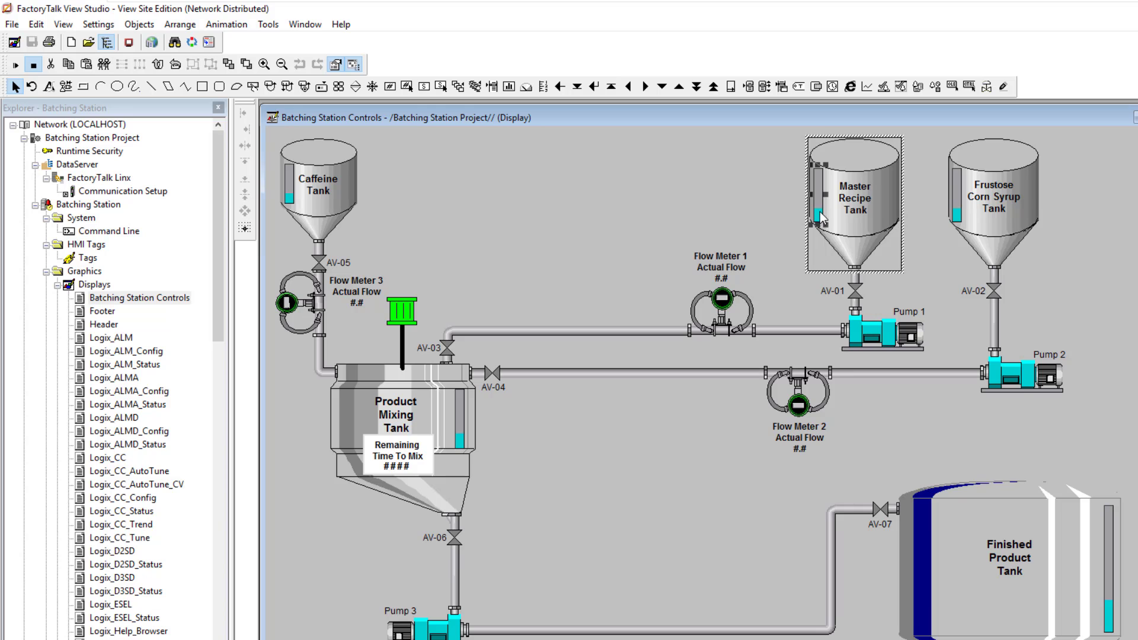
right_click(821, 214)
left_click(878, 225)
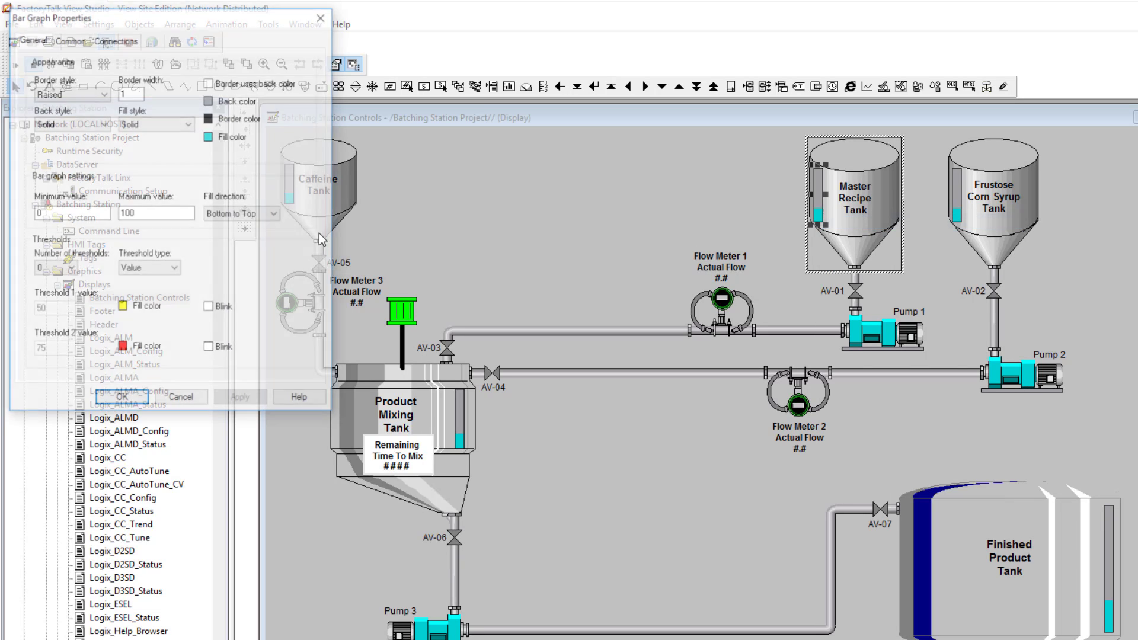
left_click(114, 39)
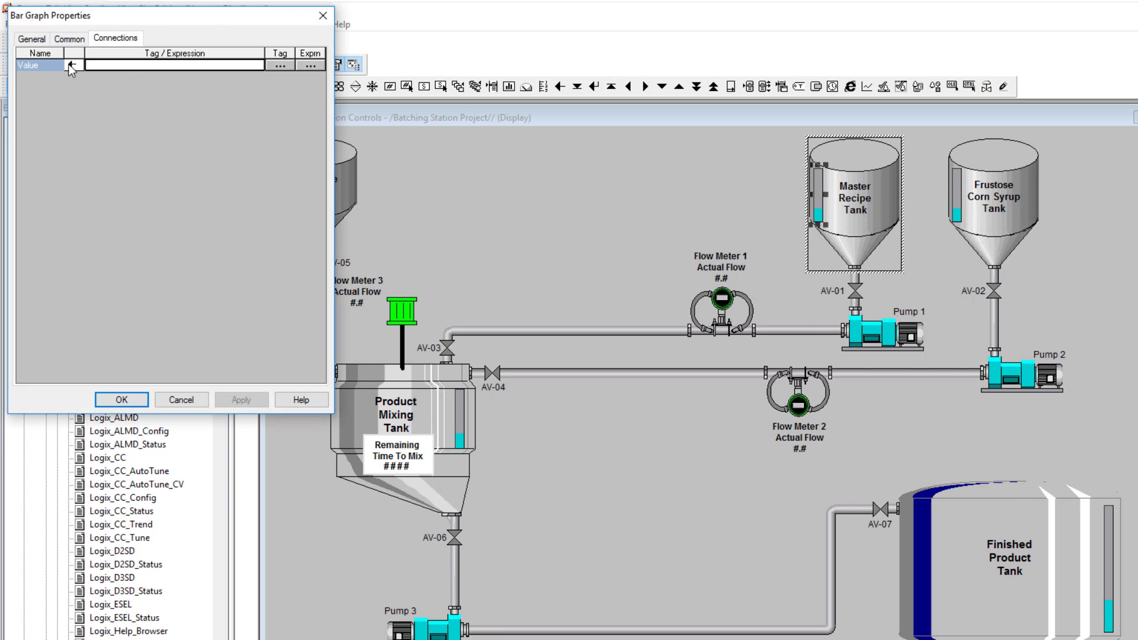
left_click(279, 65)
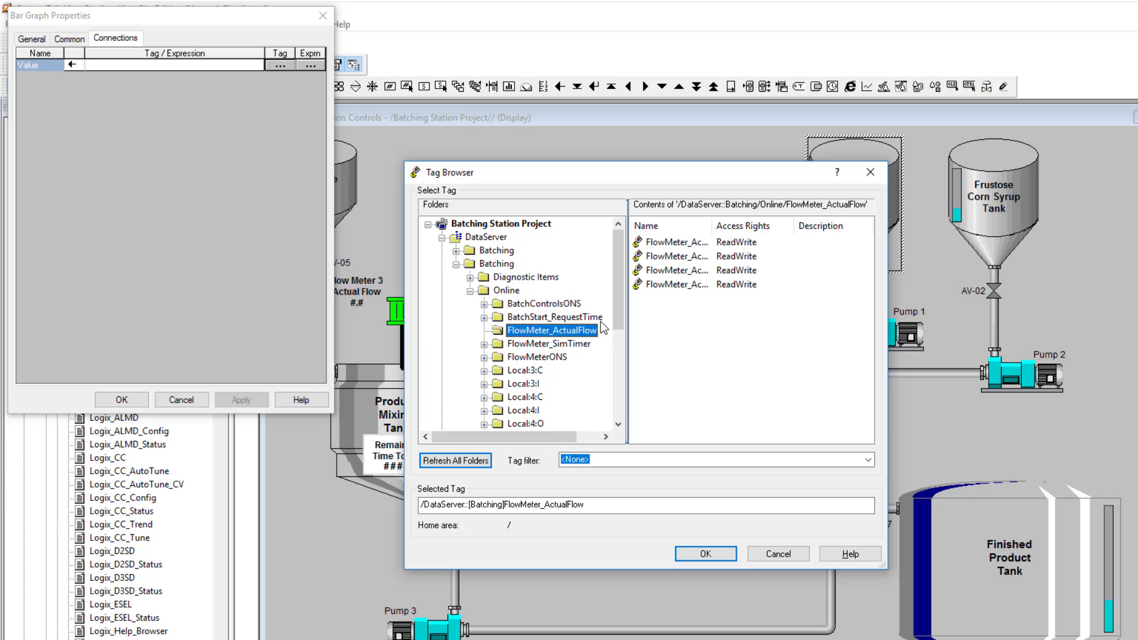
left_click_drag(619, 304, 621, 391)
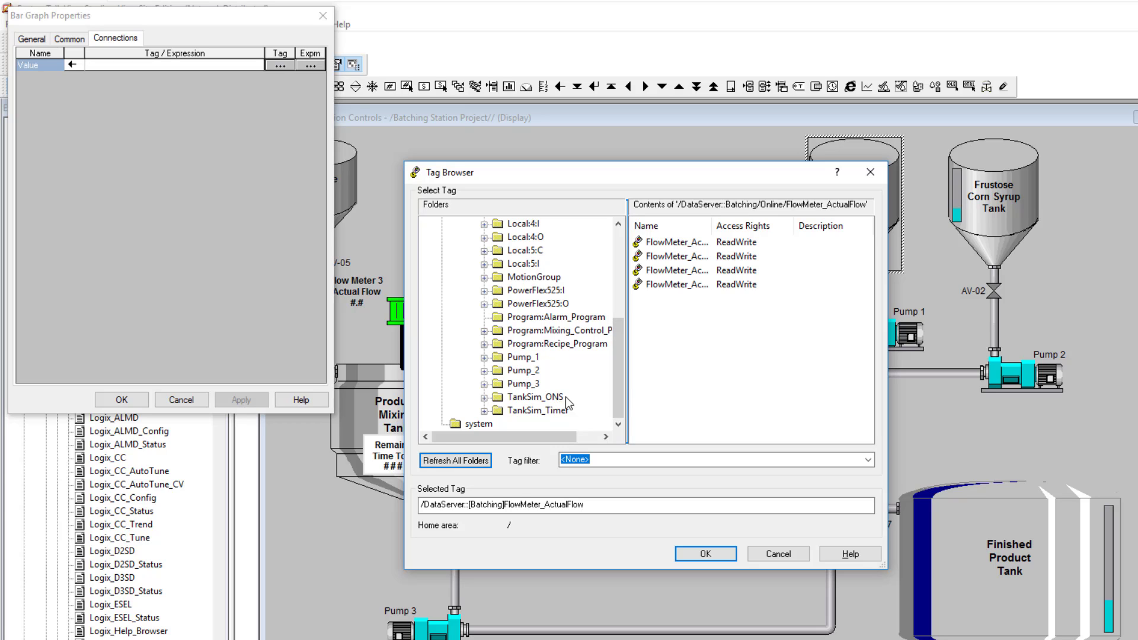
scroll(622, 380, "up", 3)
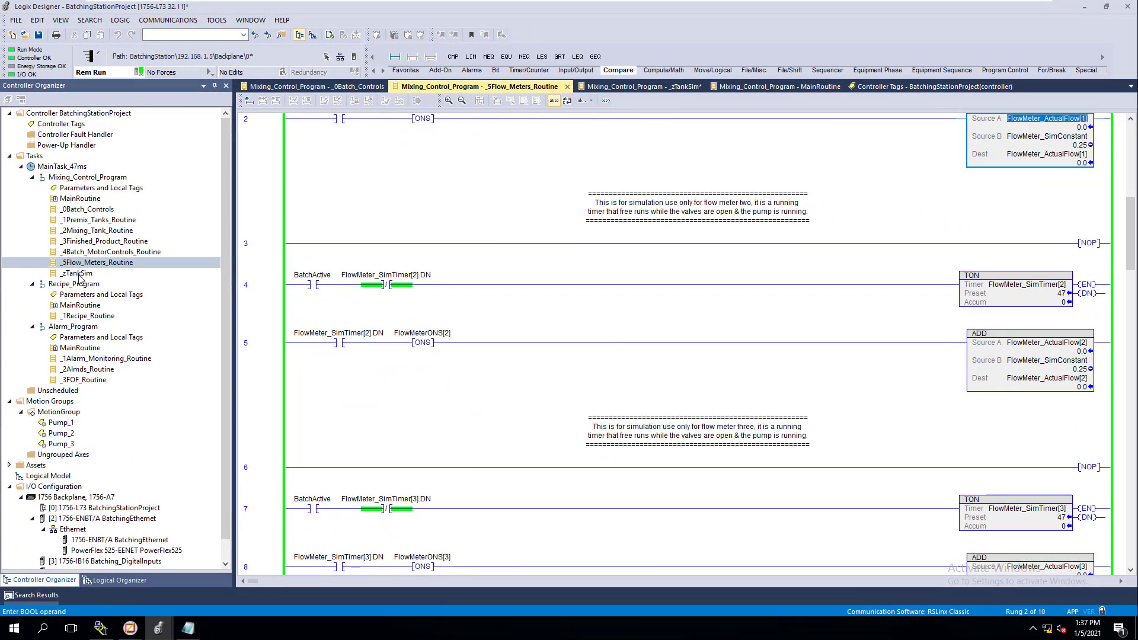
- Check the tank level tag names in the _zTankSim routine in Logix Designer and switch back to FactoryTalk View Studio
double_click(77, 273)
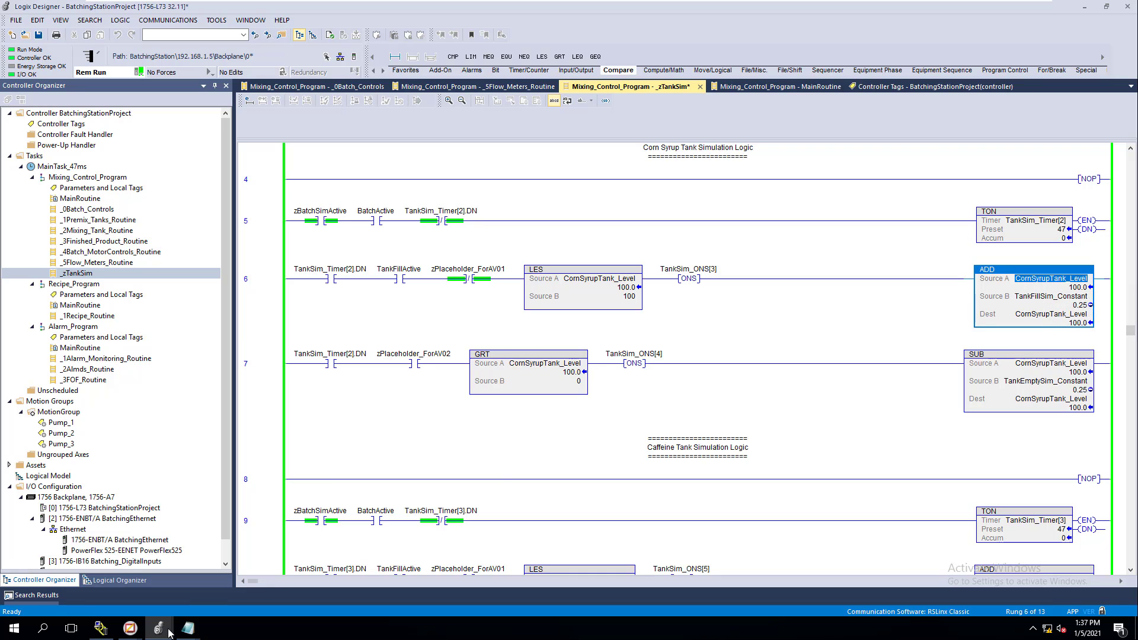
mouse_move(158, 629)
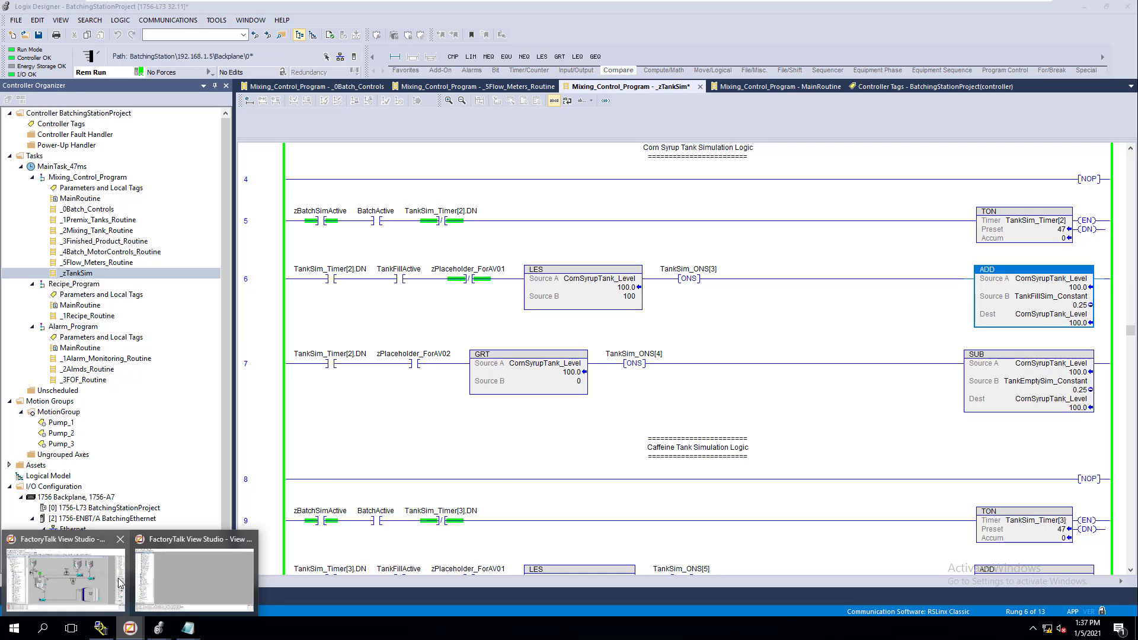
left_click(178, 566)
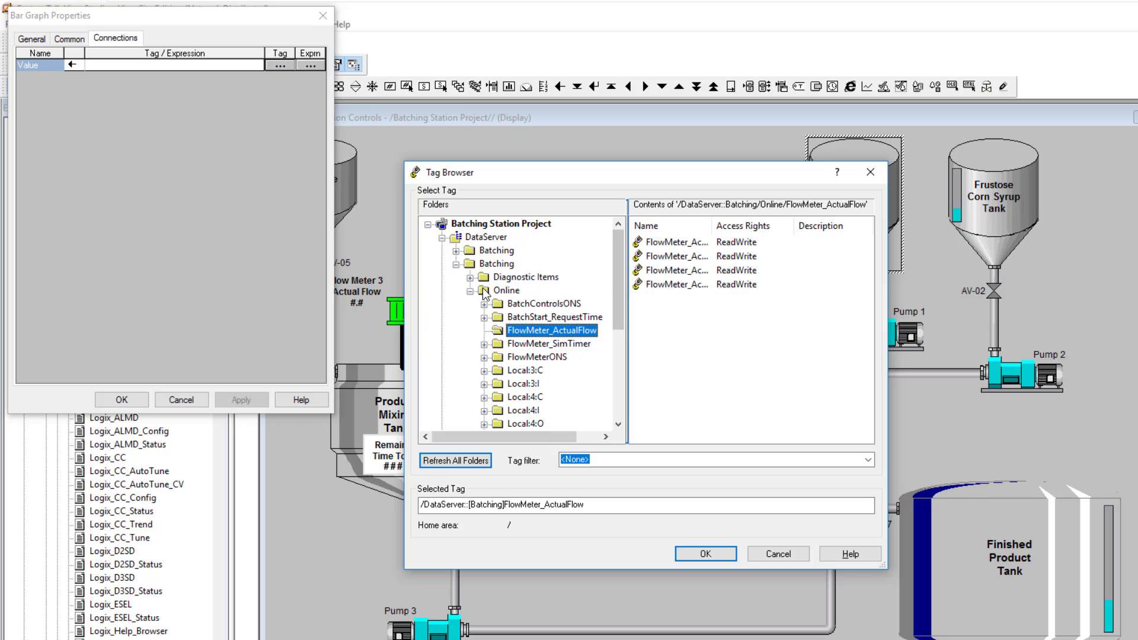
- Link the Master Recipe Tank's bar graph to the MasterRecipeTank_Level tag from the Online folder, check its value range and accept the properties
left_click(506, 290)
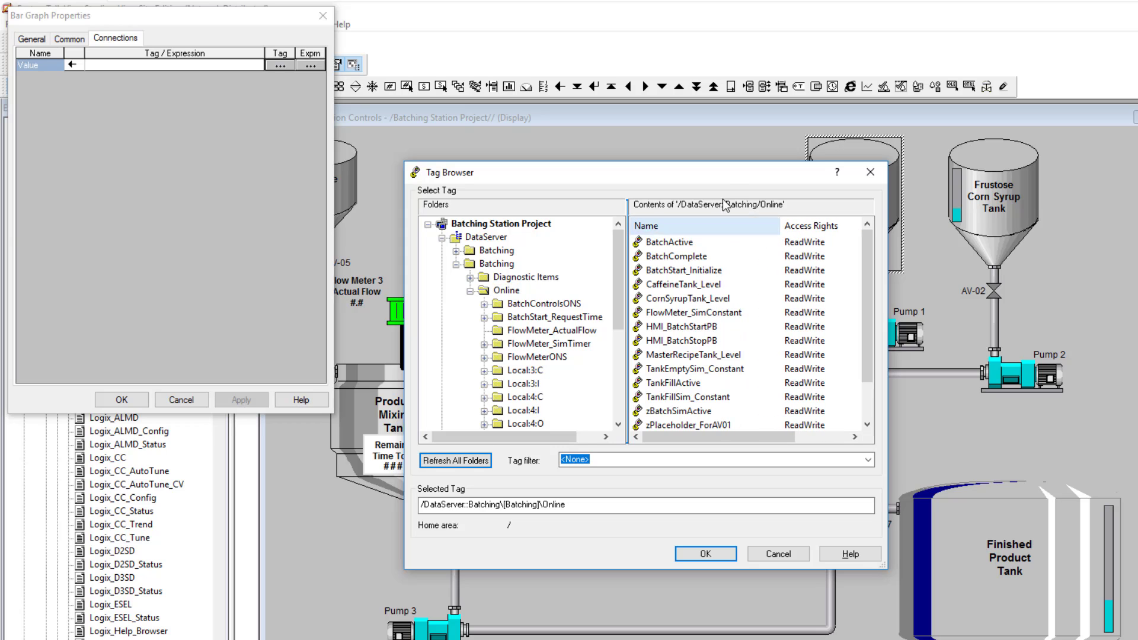
left_click_drag(722, 177, 619, 170)
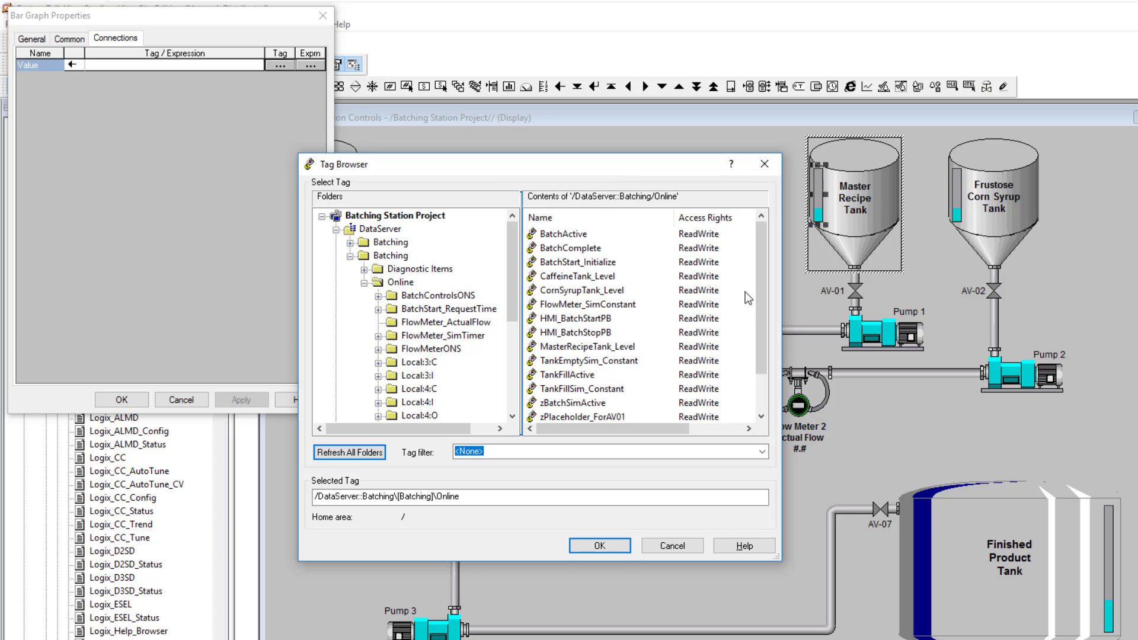
left_click_drag(758, 289, 762, 394)
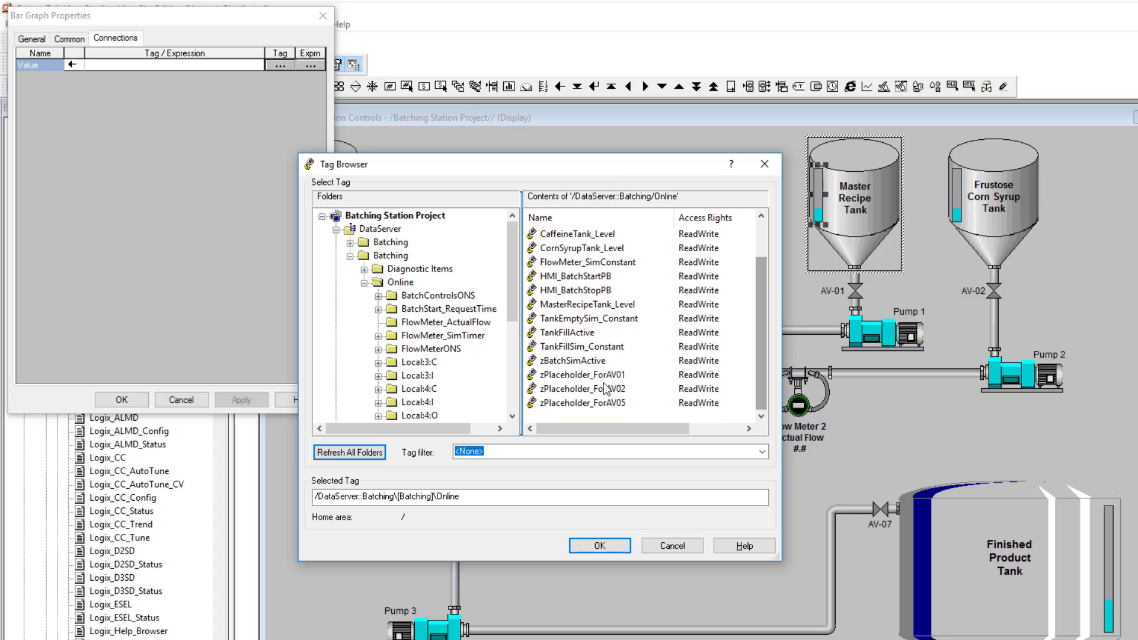
left_click(572, 304)
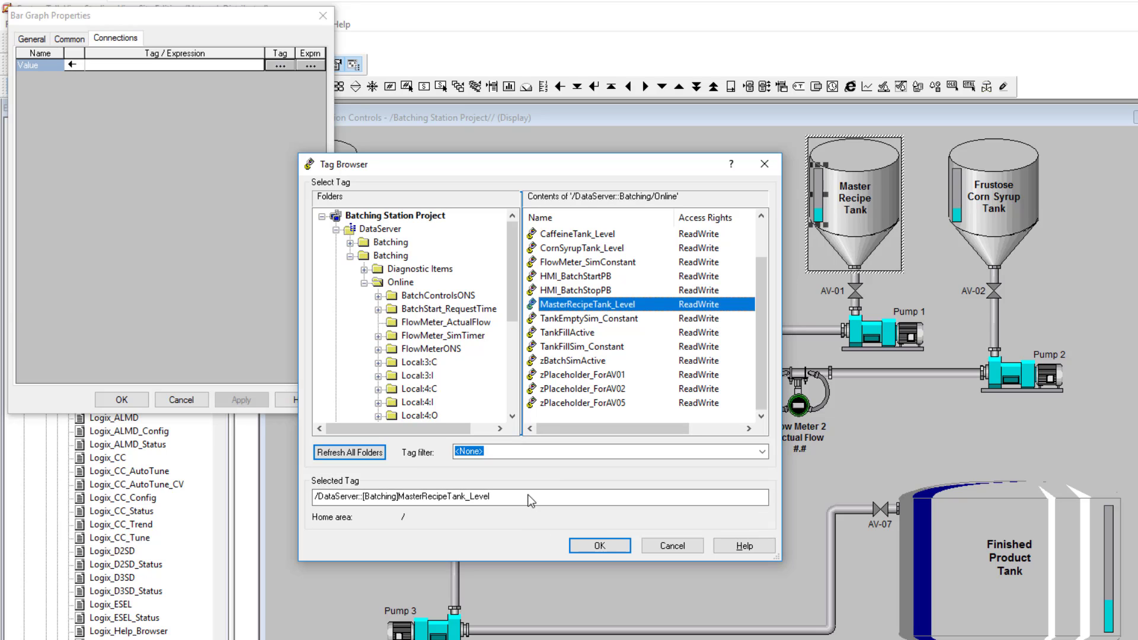
left_click_drag(493, 496, 314, 496)
left_click(598, 545)
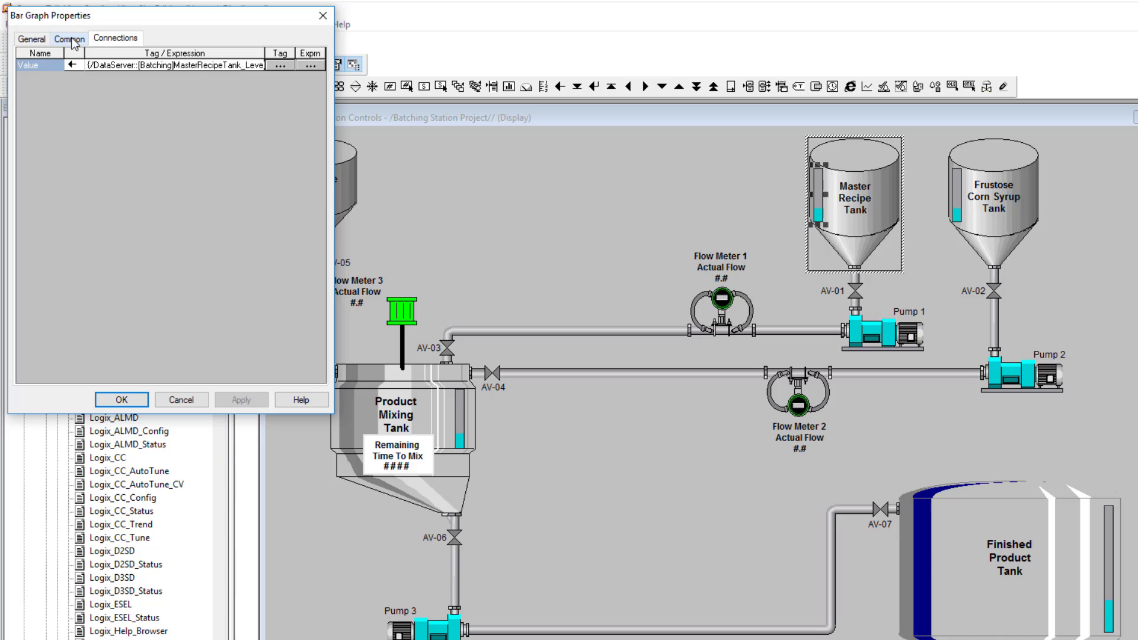
left_click(32, 39)
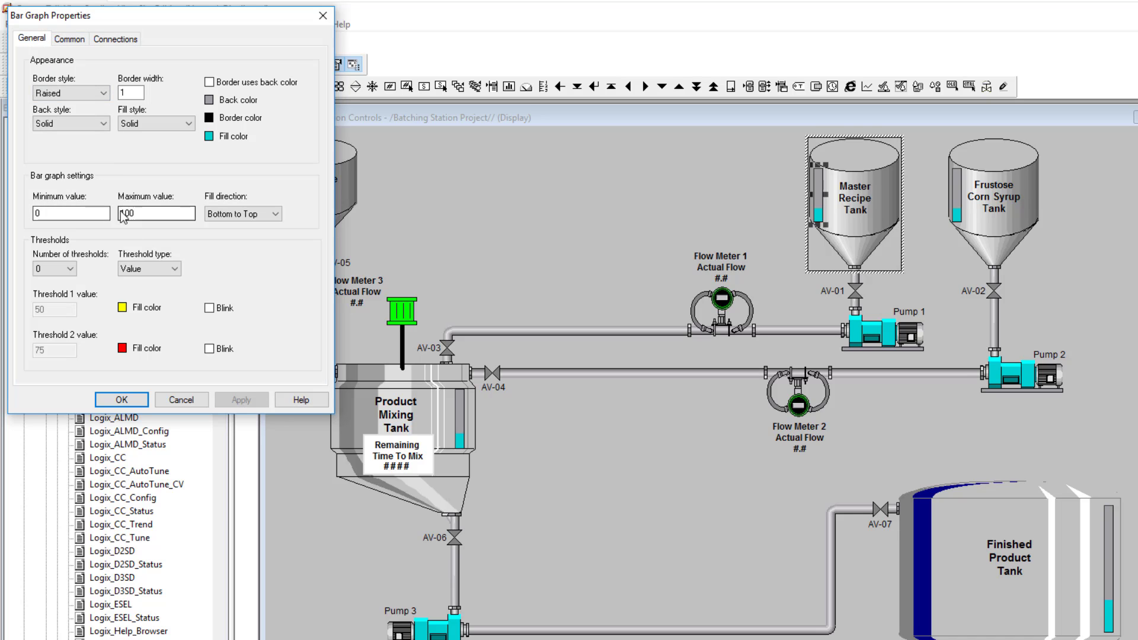
left_click(129, 400)
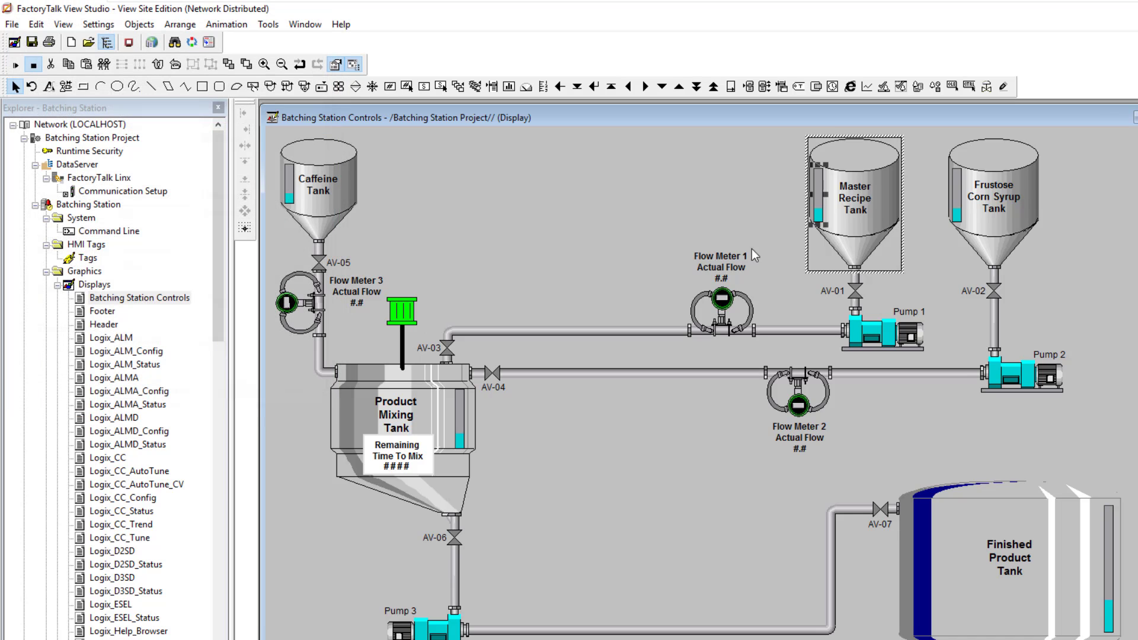
- Open the tag browser for the Value connection of the Frustose Corn Syrup Tank's bar graph
double_click(958, 208)
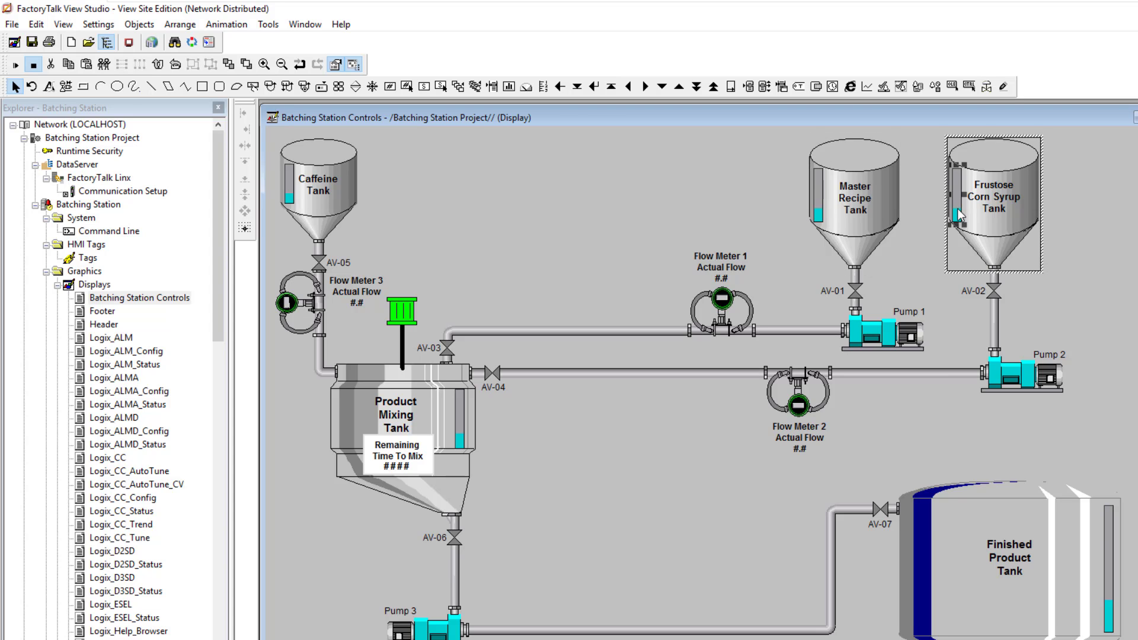
right_click(958, 213)
left_click(994, 218)
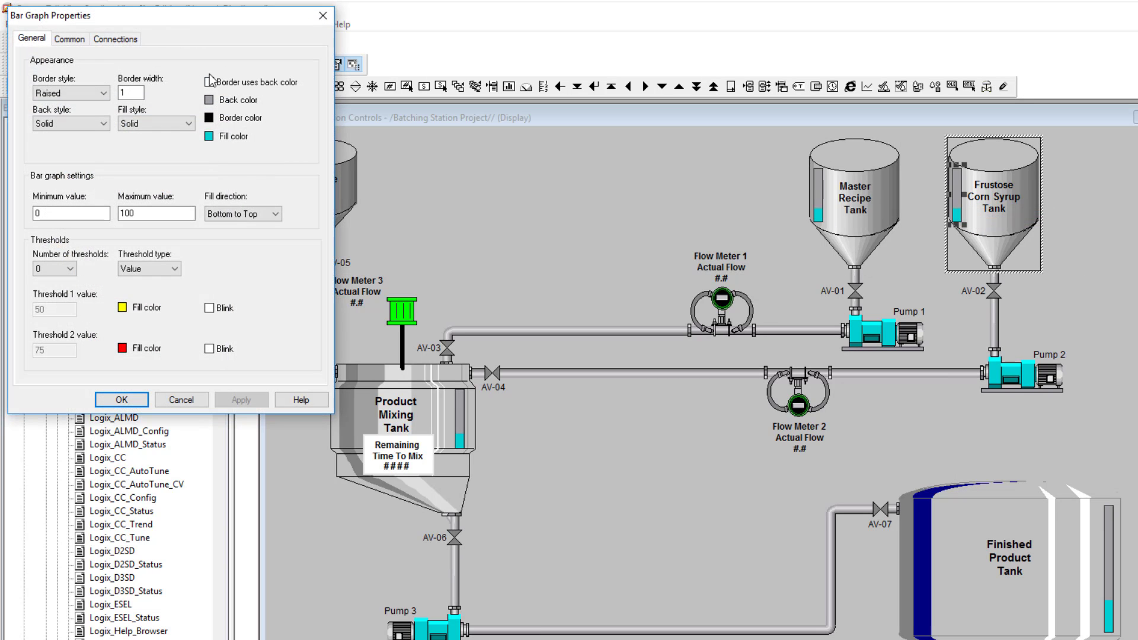
left_click_drag(150, 16, 642, 153)
left_click(621, 176)
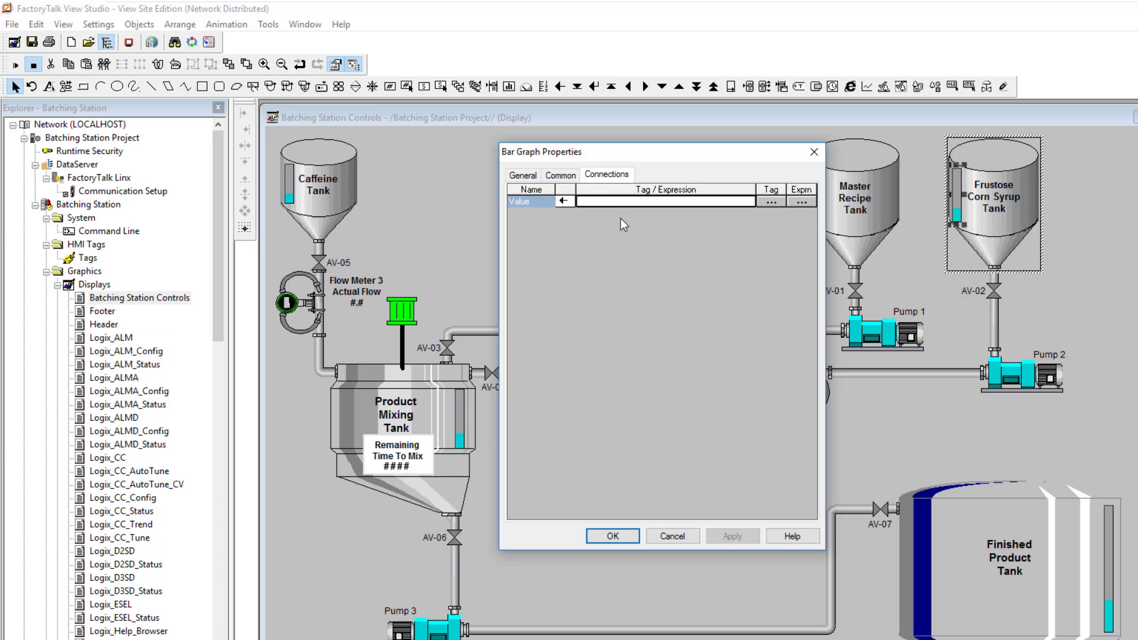
left_click(769, 201)
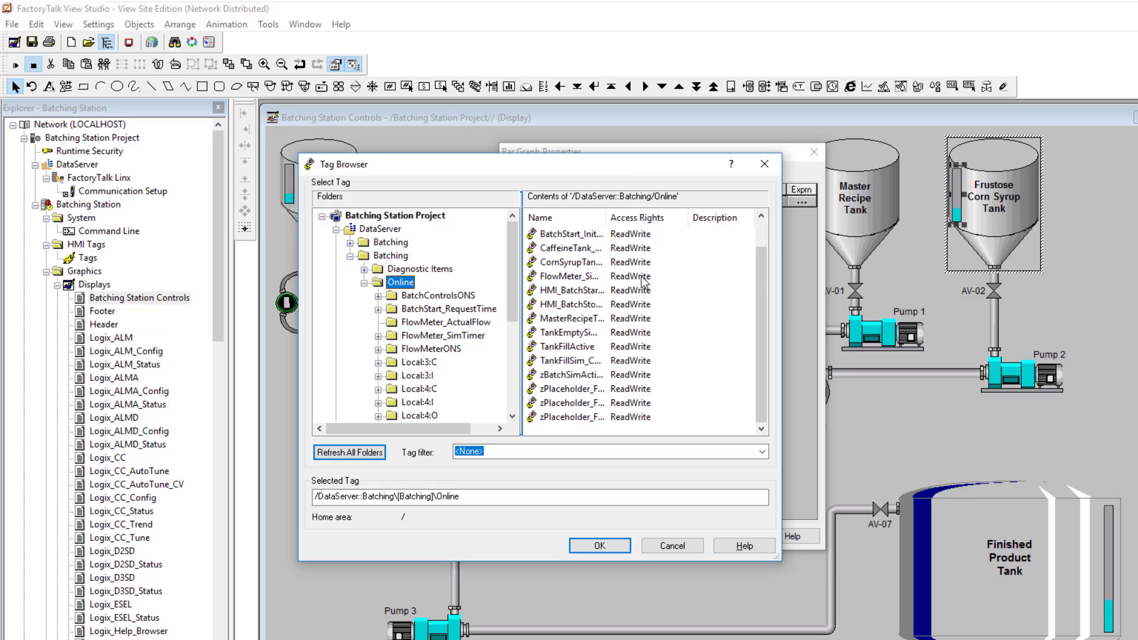
- Link the Frustose Corn Syrup Tank's bar graph to the CornSyrupTank_Level tag from the Online folder and accept the properties
double_click(607, 224)
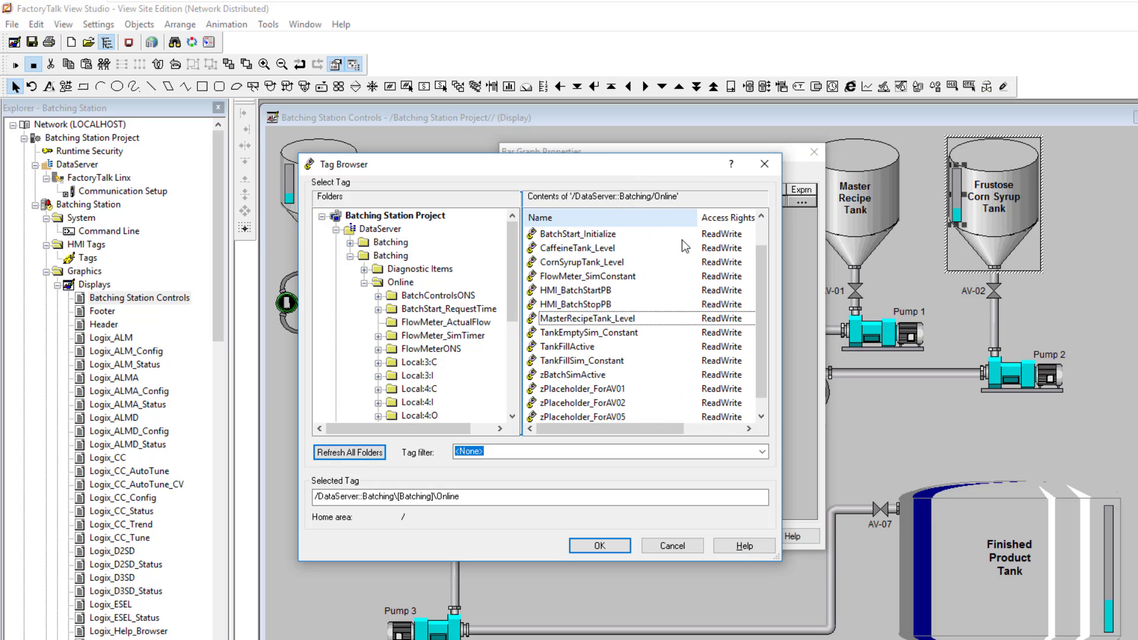
left_click(605, 263)
left_click(556, 499)
mouse_move(556, 499)
left_mouse_down()
mouse_move(317, 514)
mouse_move(364, 499)
mouse_move(322, 504)
mouse_move(403, 501)
left_mouse_up()
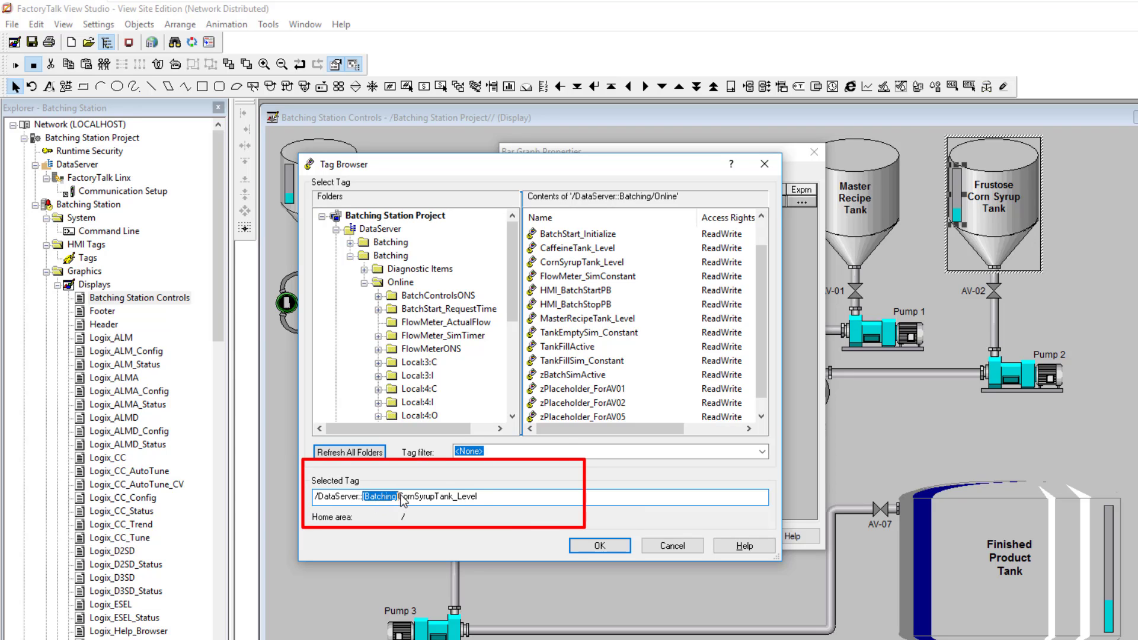
left_click_drag(496, 503, 393, 500)
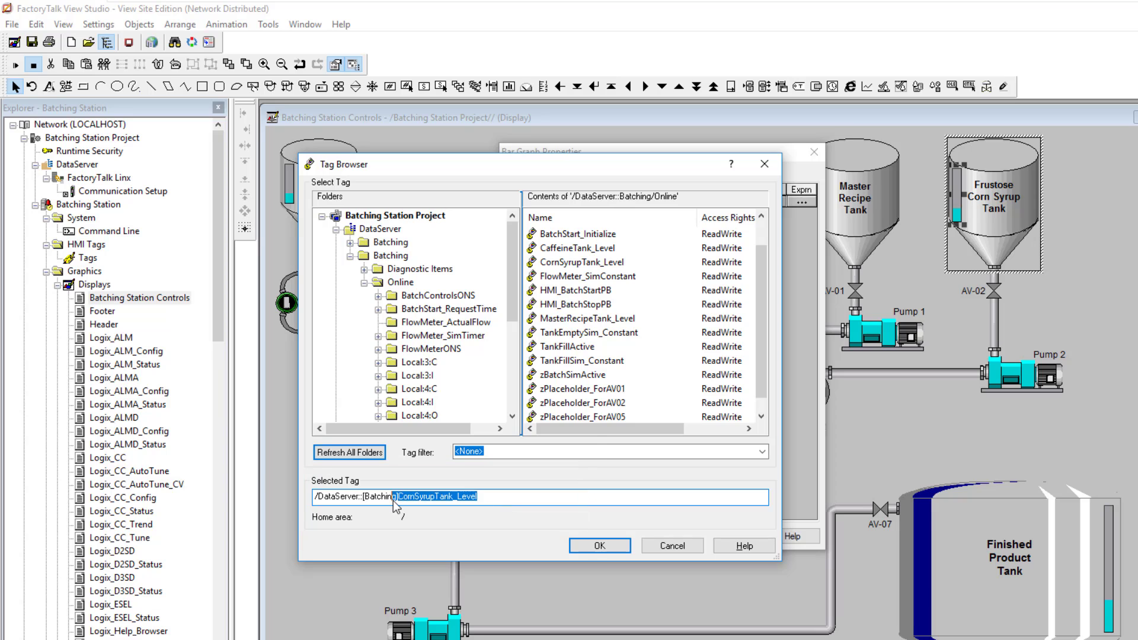
left_click(579, 549)
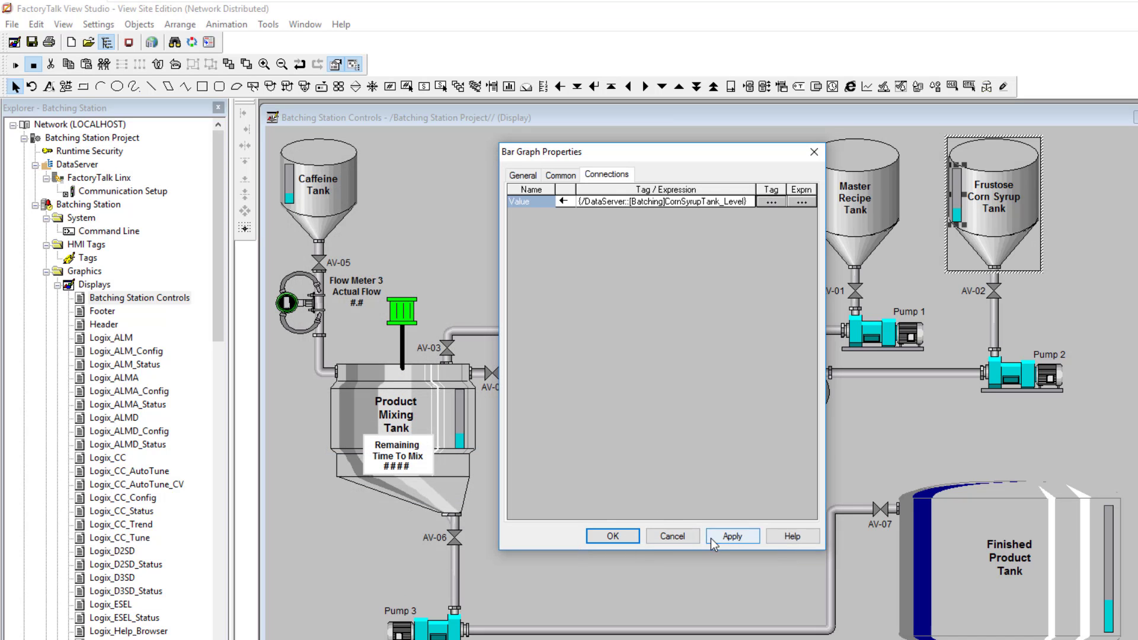
left_click(710, 538)
left_click(621, 541)
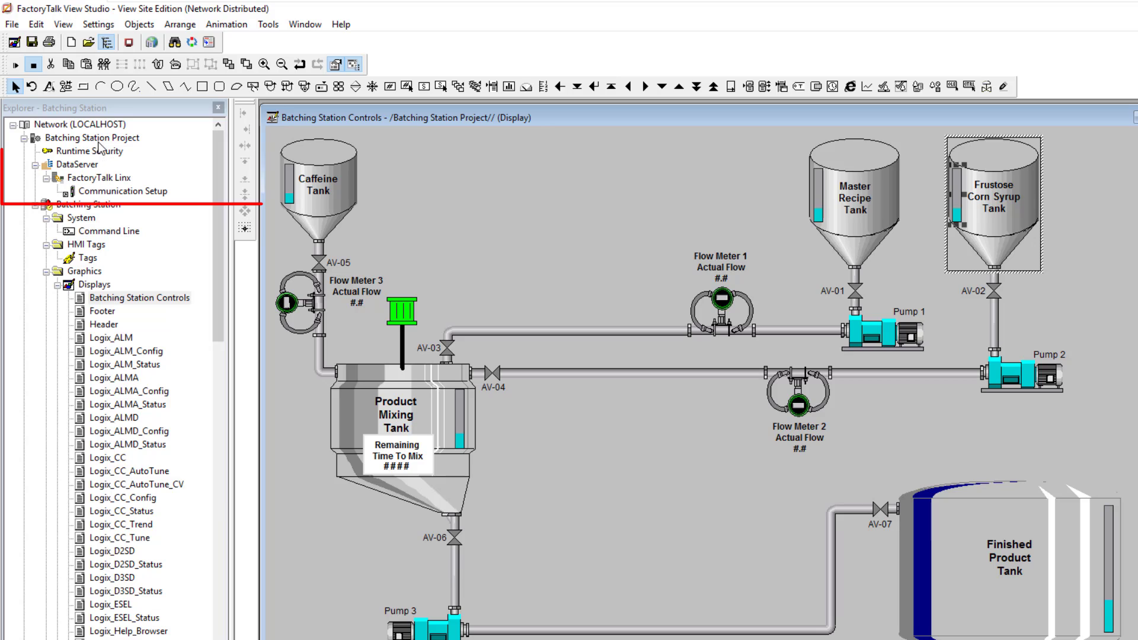
left_click(88, 165)
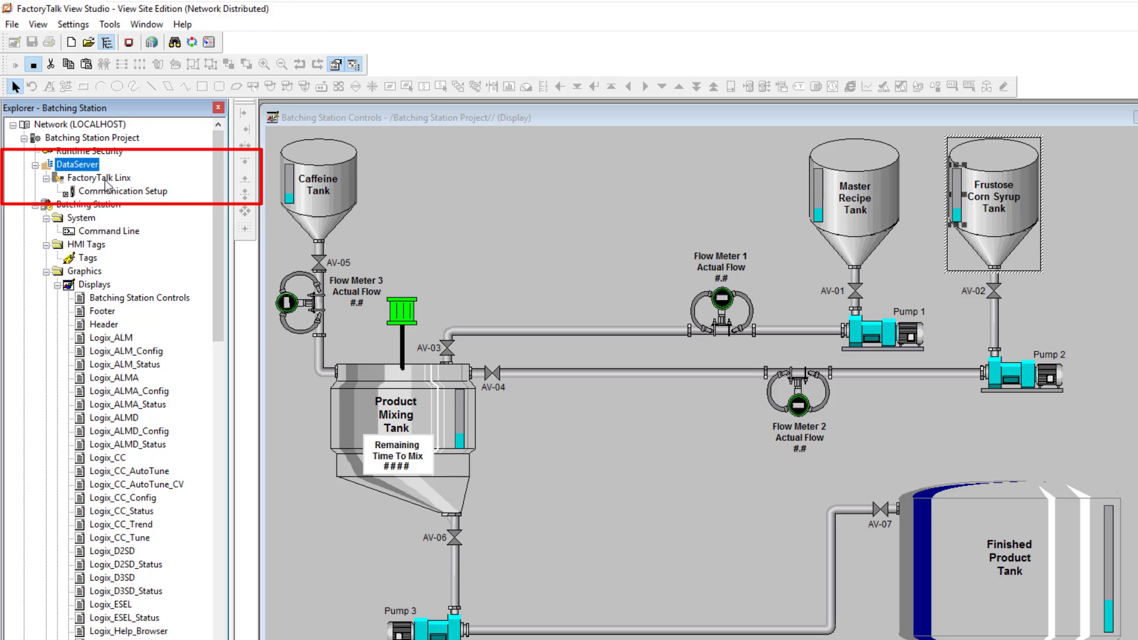
left_click(106, 179)
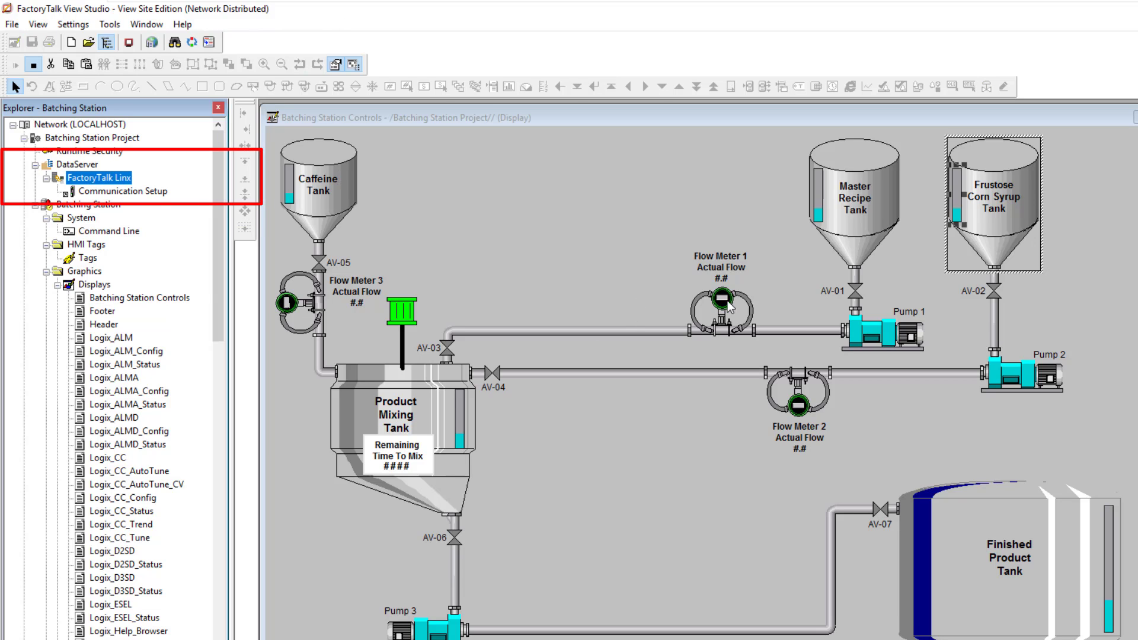
- Link the Value connection of the Caffeine Tank's bar graph to the CaffeineTank_Level tag and accept the properties
left_click(289, 198)
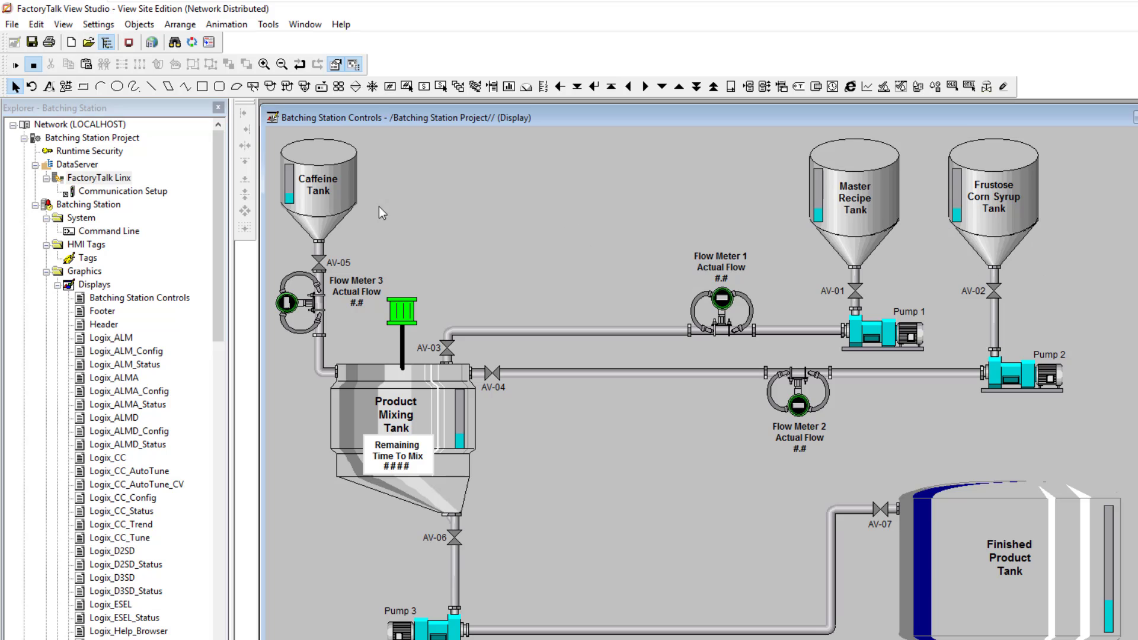
left_click(288, 198)
right_click(289, 199)
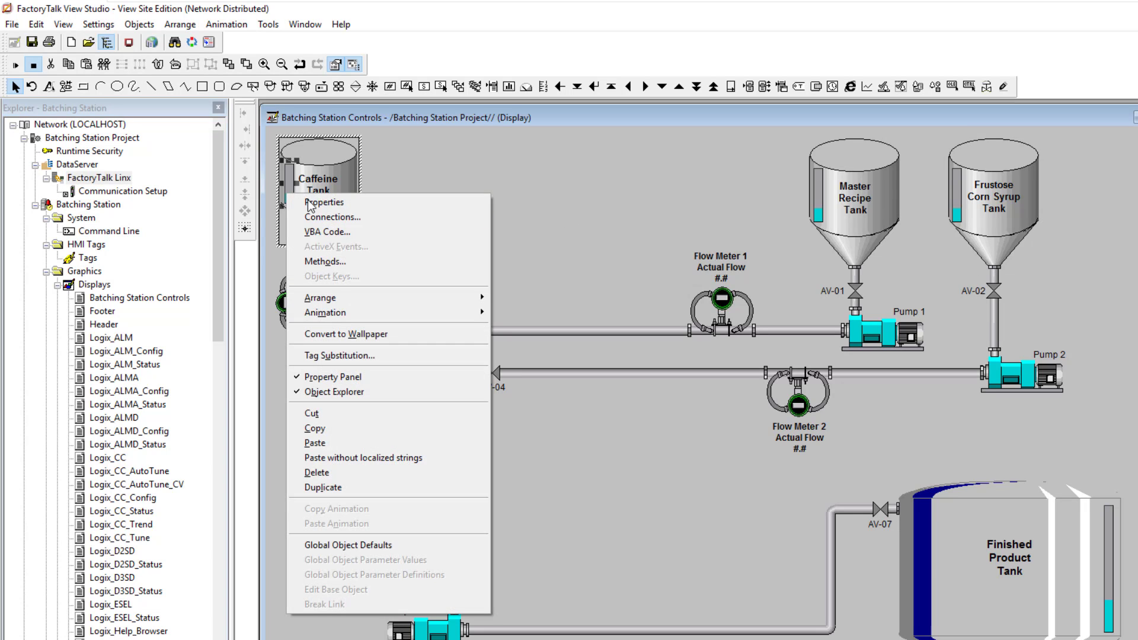
left_click(307, 201)
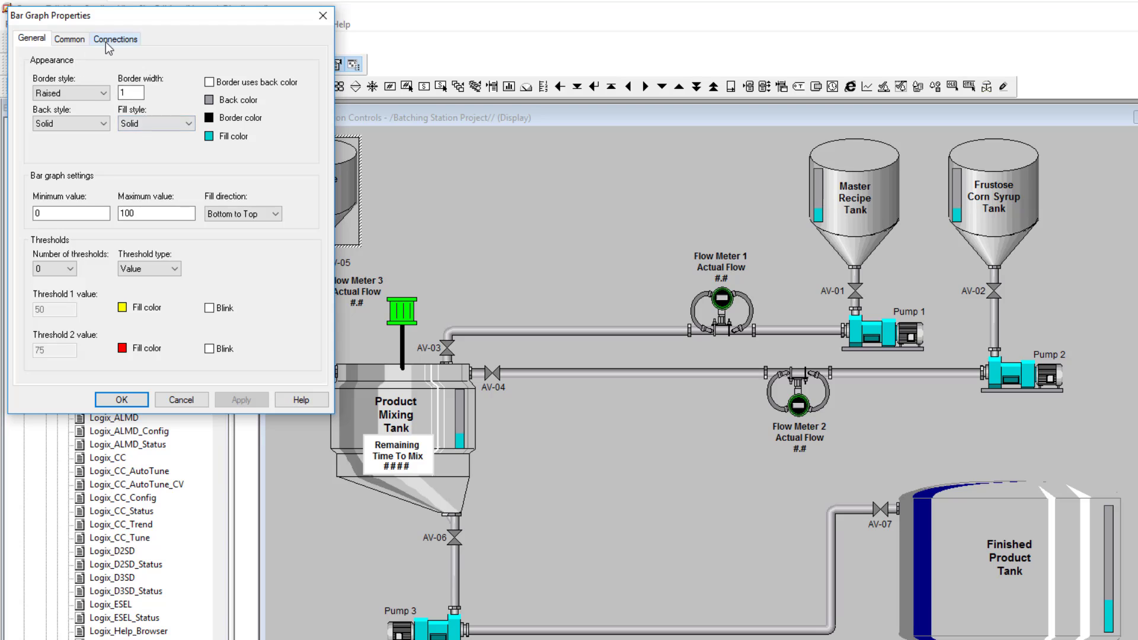
left_click(115, 39)
left_click(279, 65)
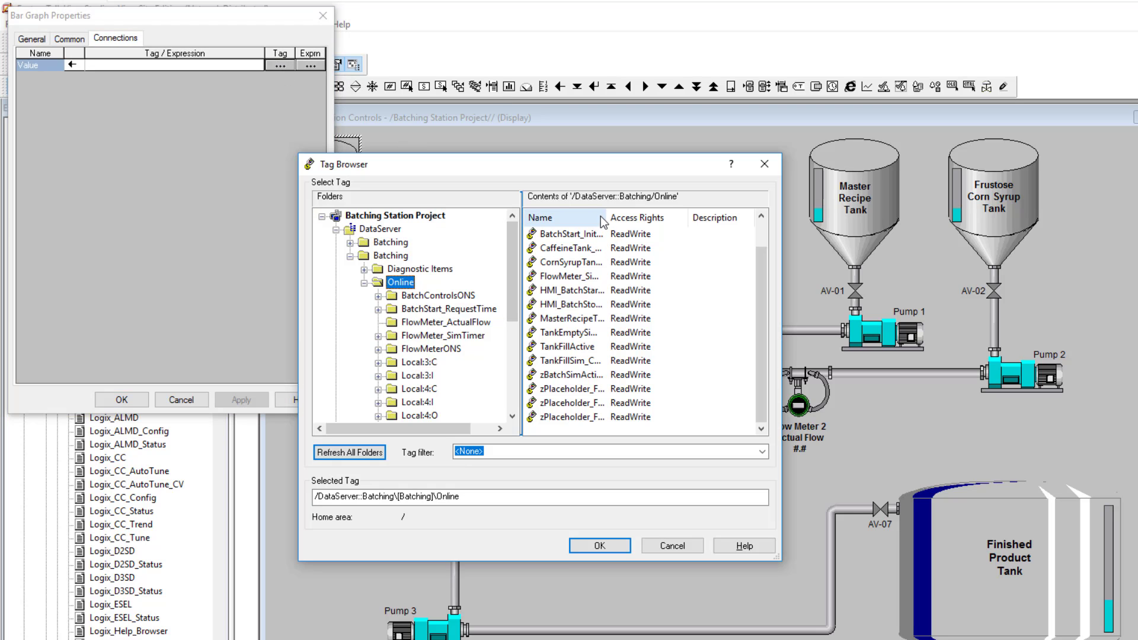
left_click_drag(605, 218, 701, 240)
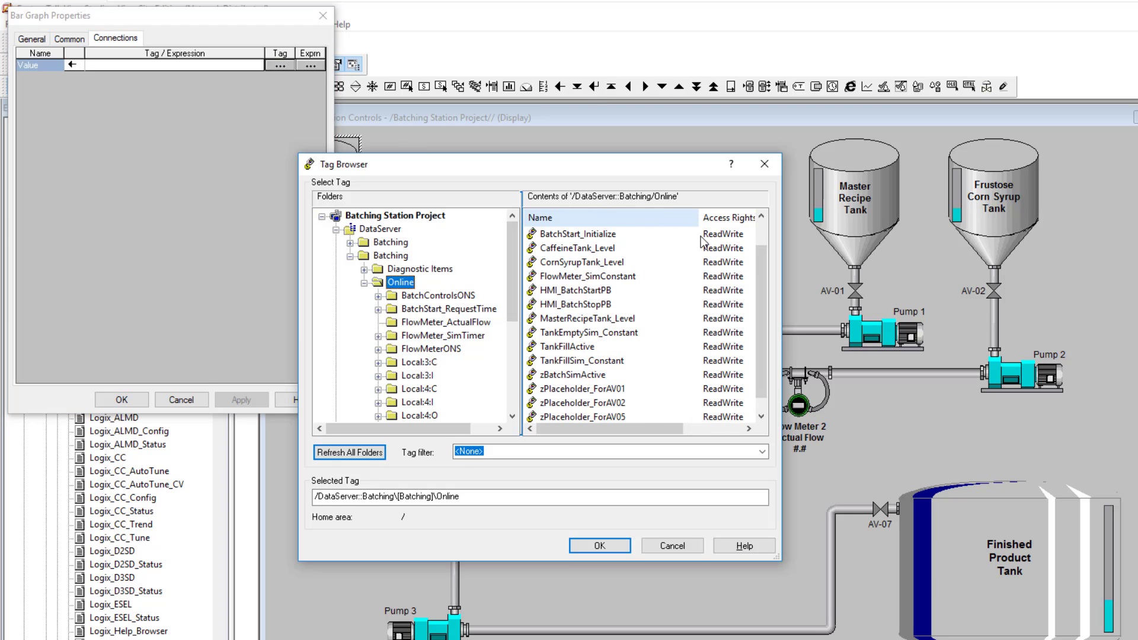
left_click(606, 249)
left_click(595, 544)
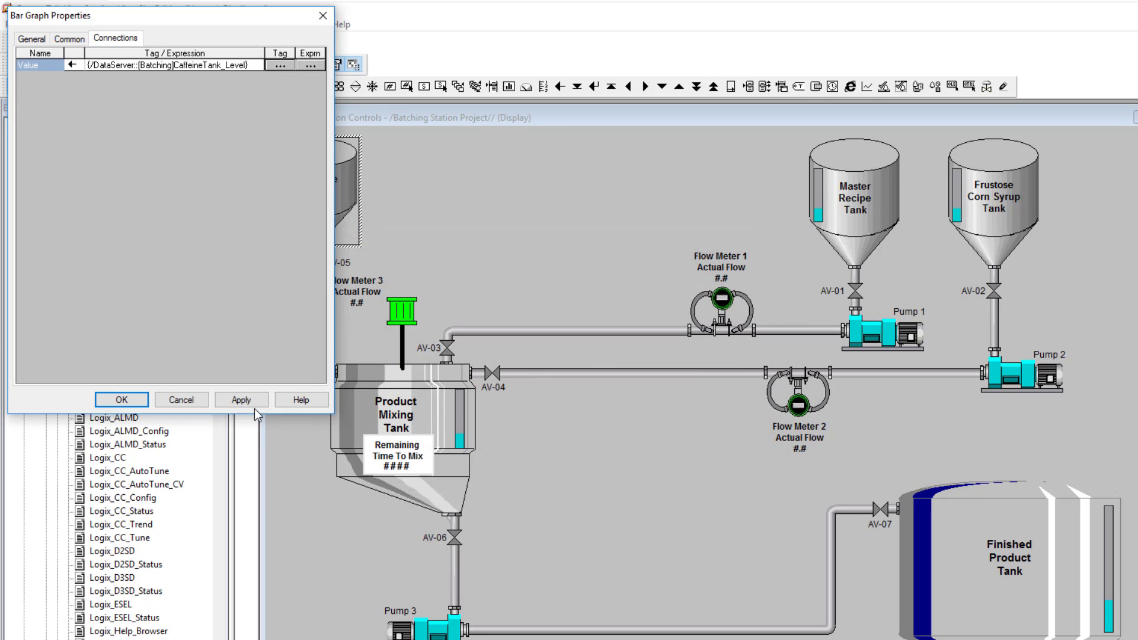
left_click(242, 400)
left_click(116, 398)
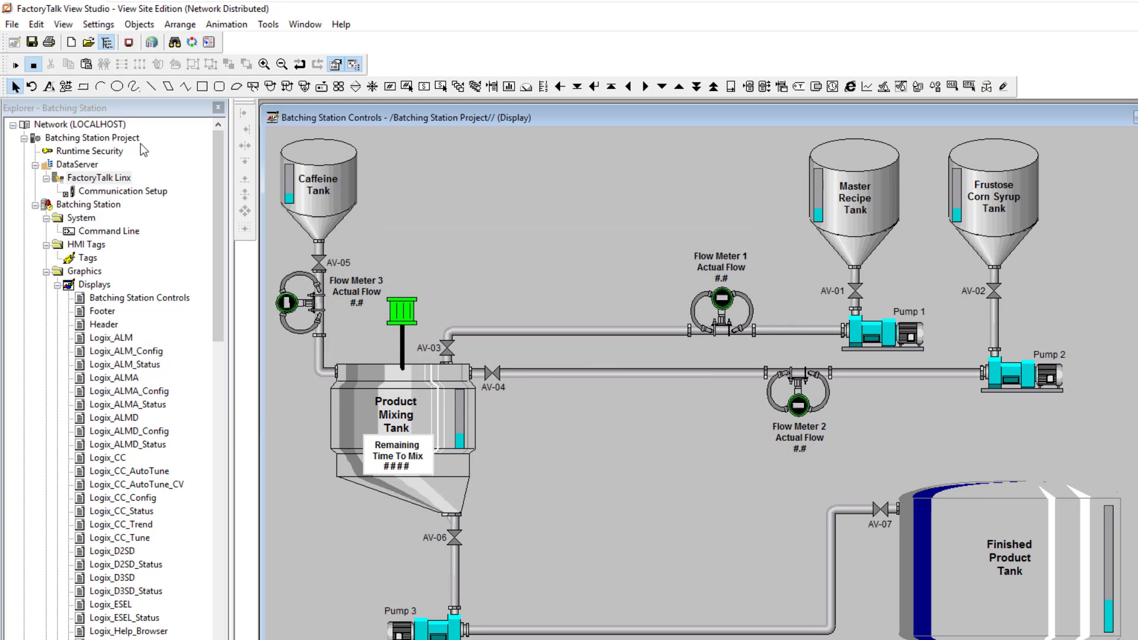
- Test-run the display to check the three supply tank level bar graphs and return to editing
left_click(15, 65)
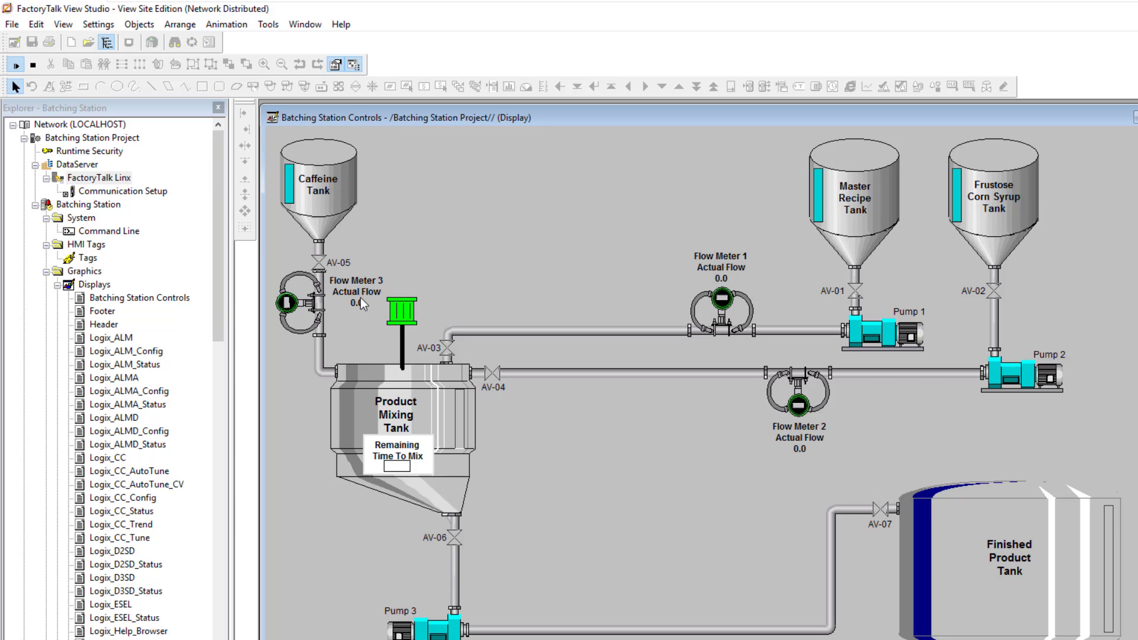
left_click(16, 65)
- Place a new text object on the lower part of the Caffeine Tank, below its name label
left_click(319, 207)
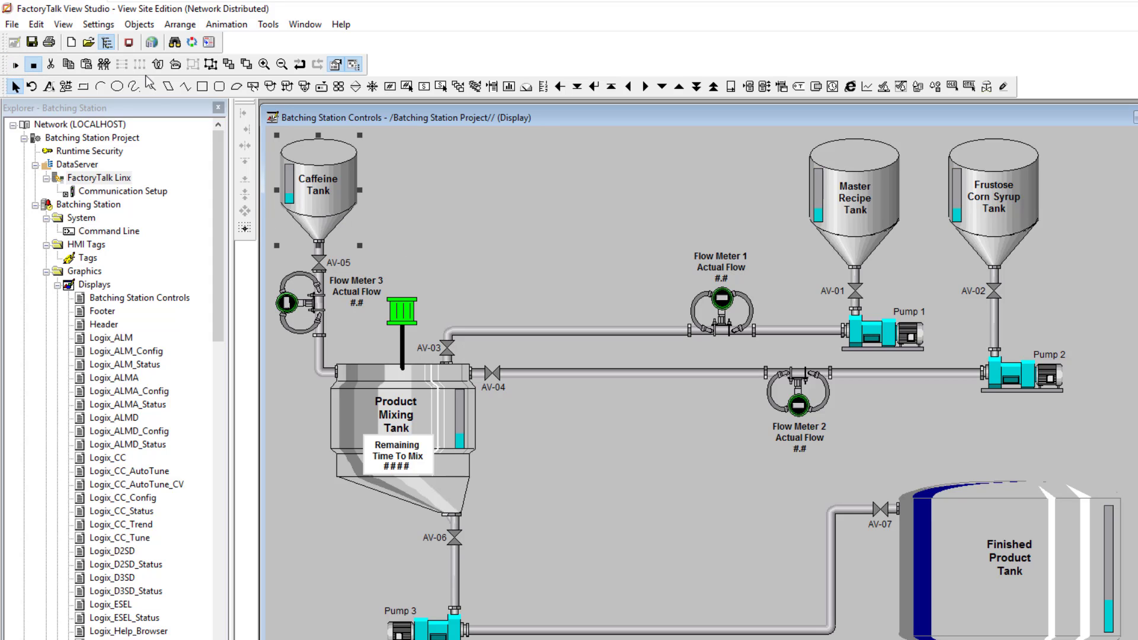
left_click(140, 25)
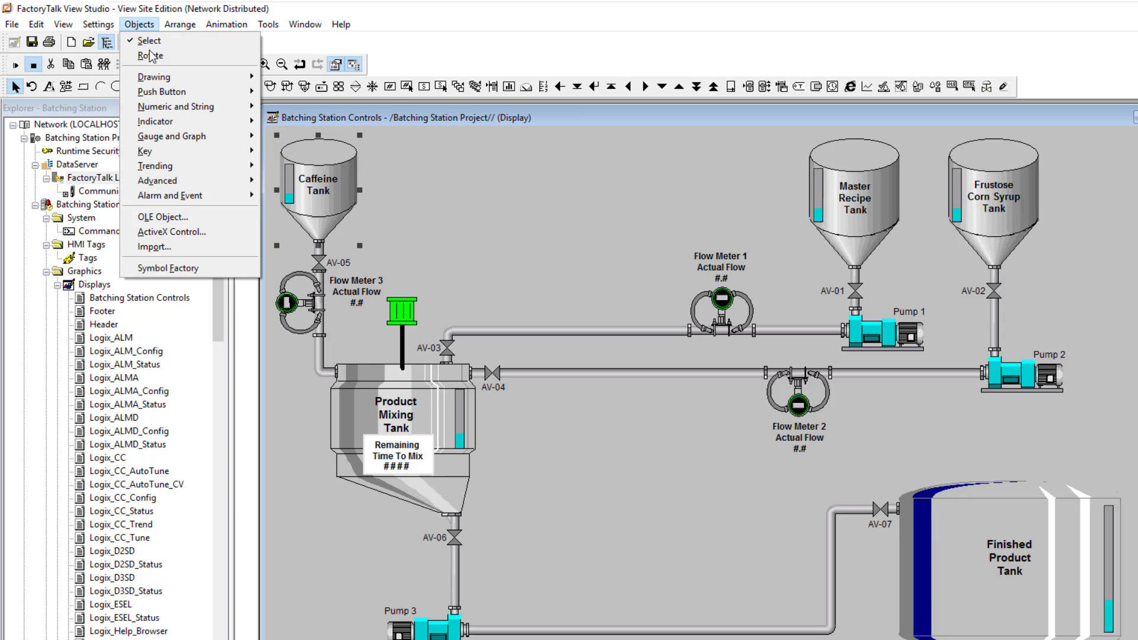
mouse_move(157, 77)
left_click(301, 81)
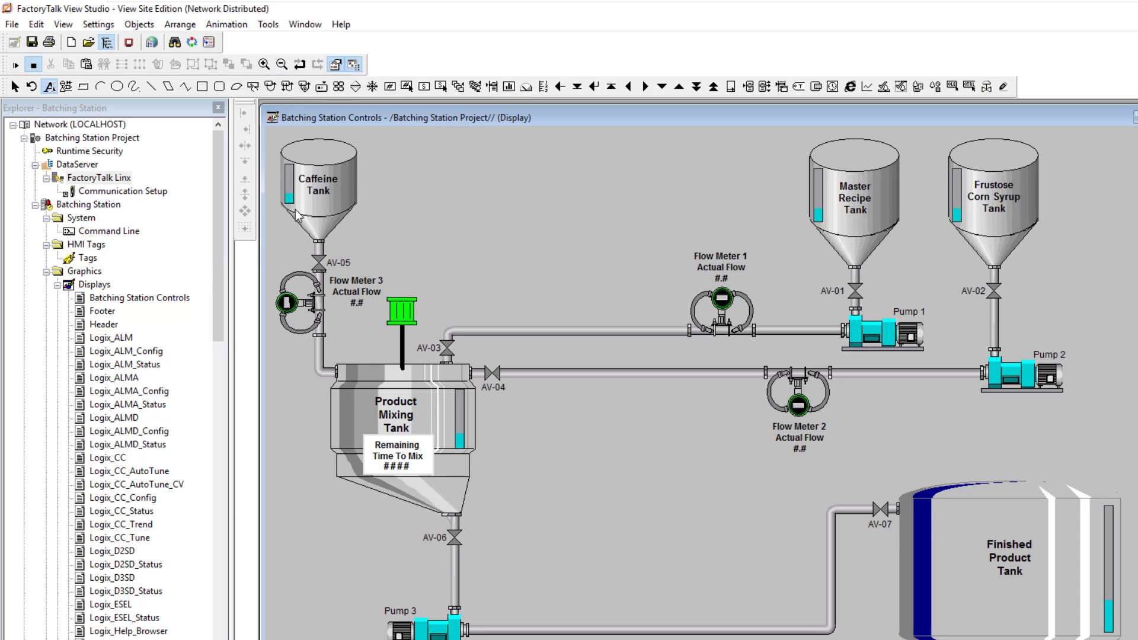
left_click_drag(303, 209, 334, 210)
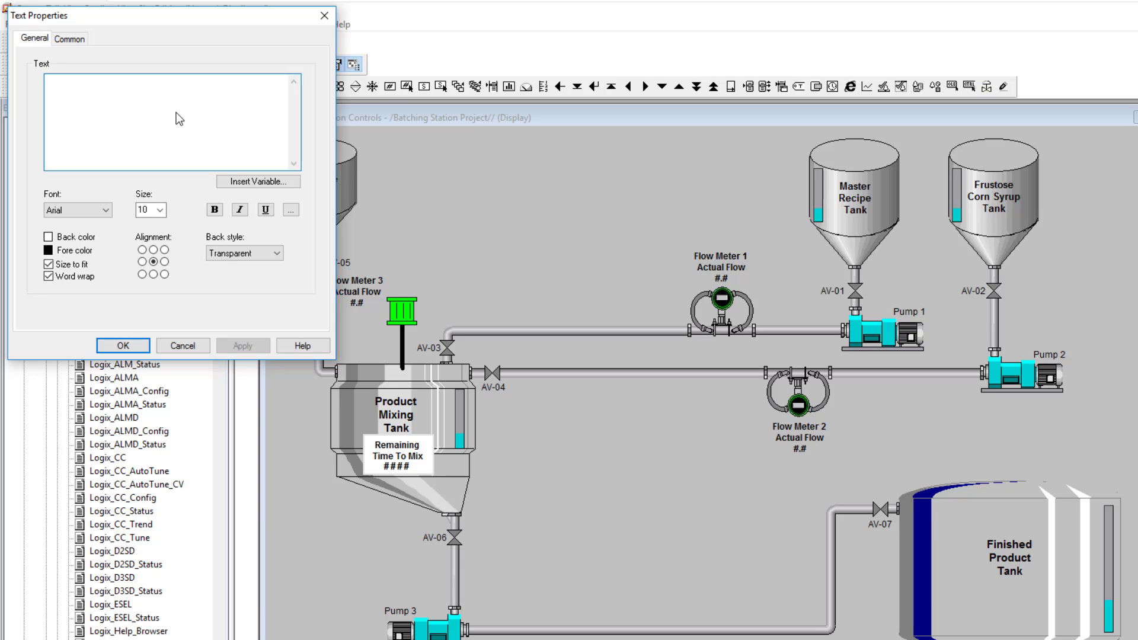
- Start a numeric variable in the Caffeine Tank's new text object with 3 digits and 1 decimal place
left_click(236, 183)
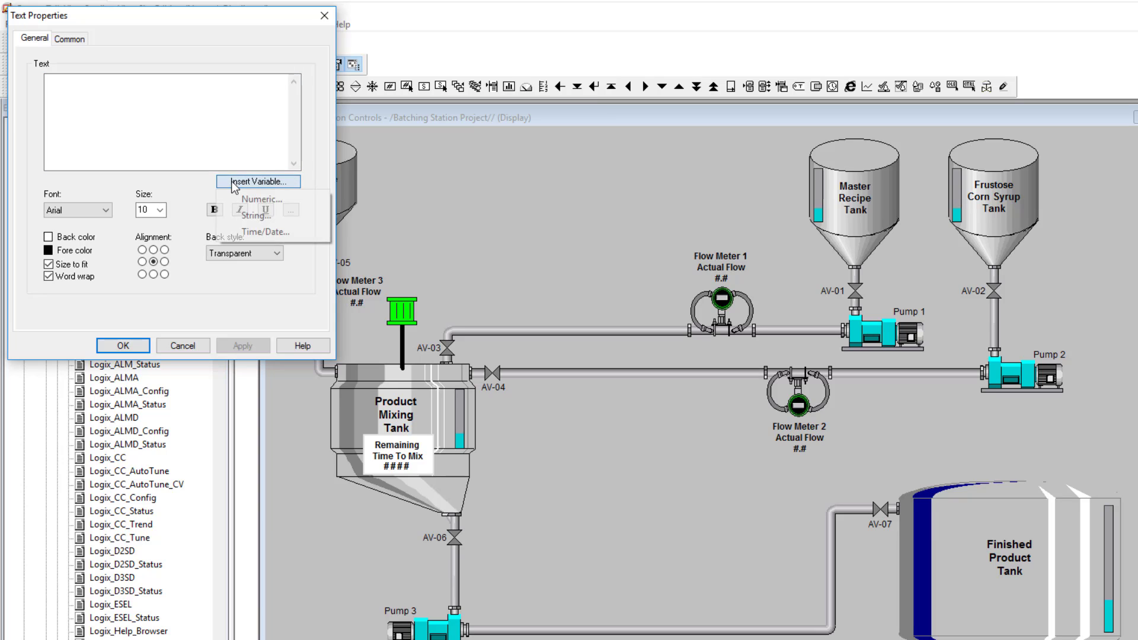
left_click(244, 201)
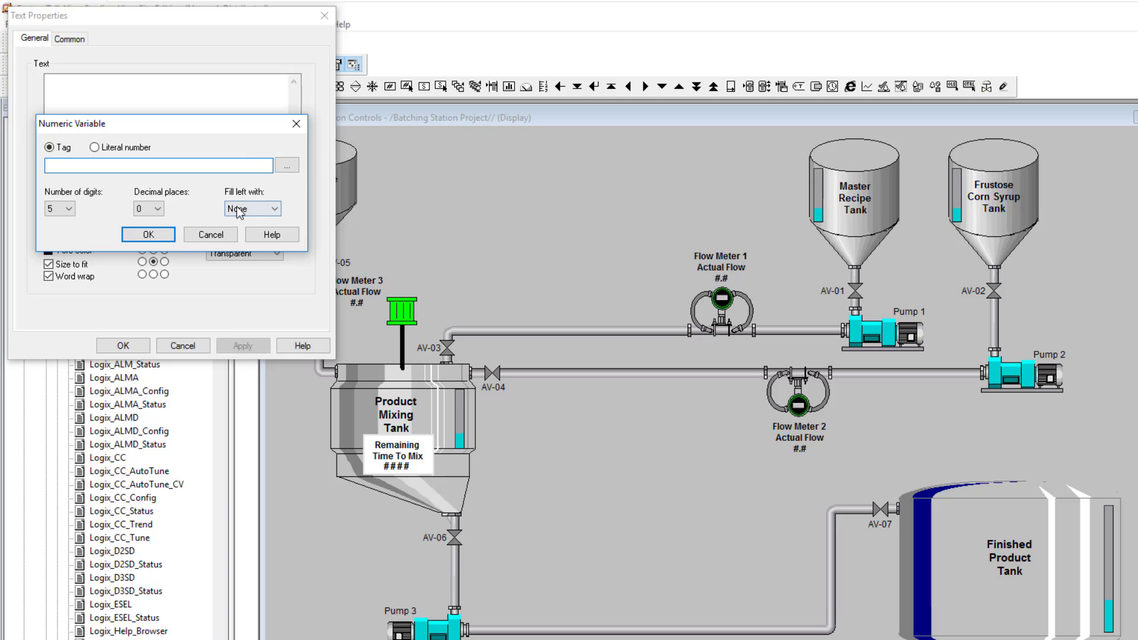
left_click(61, 209)
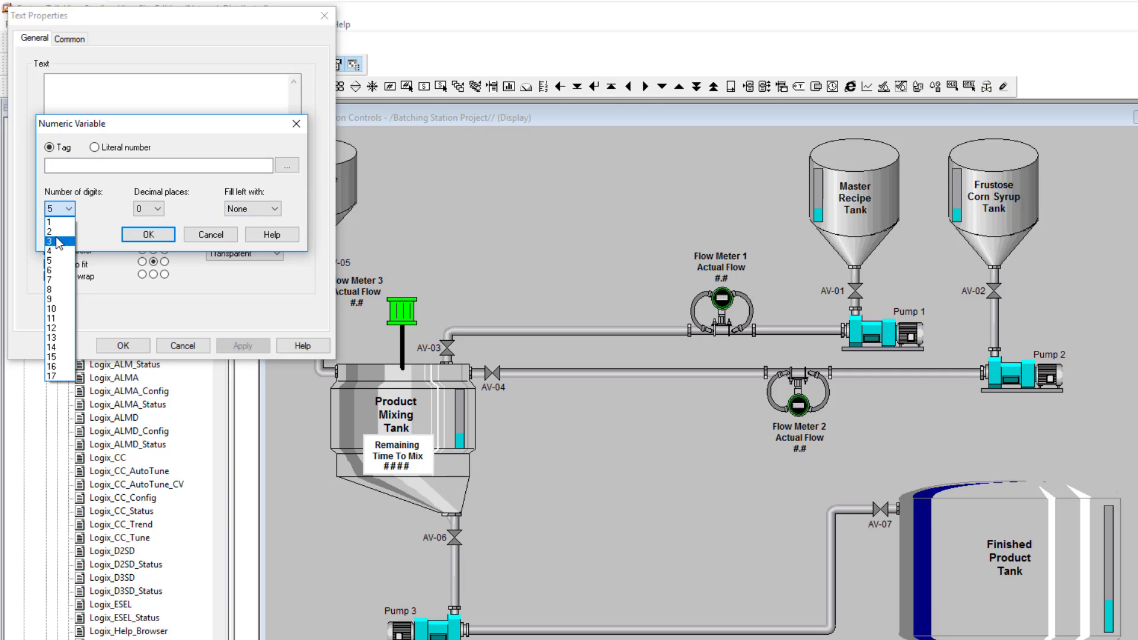
left_click(58, 242)
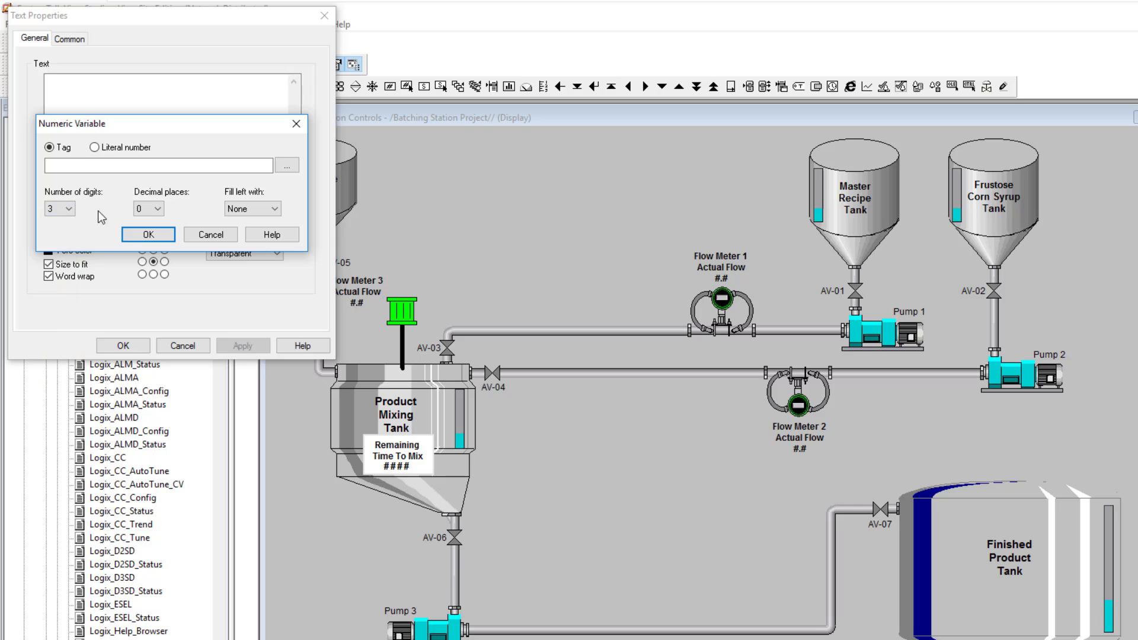
left_click(158, 210)
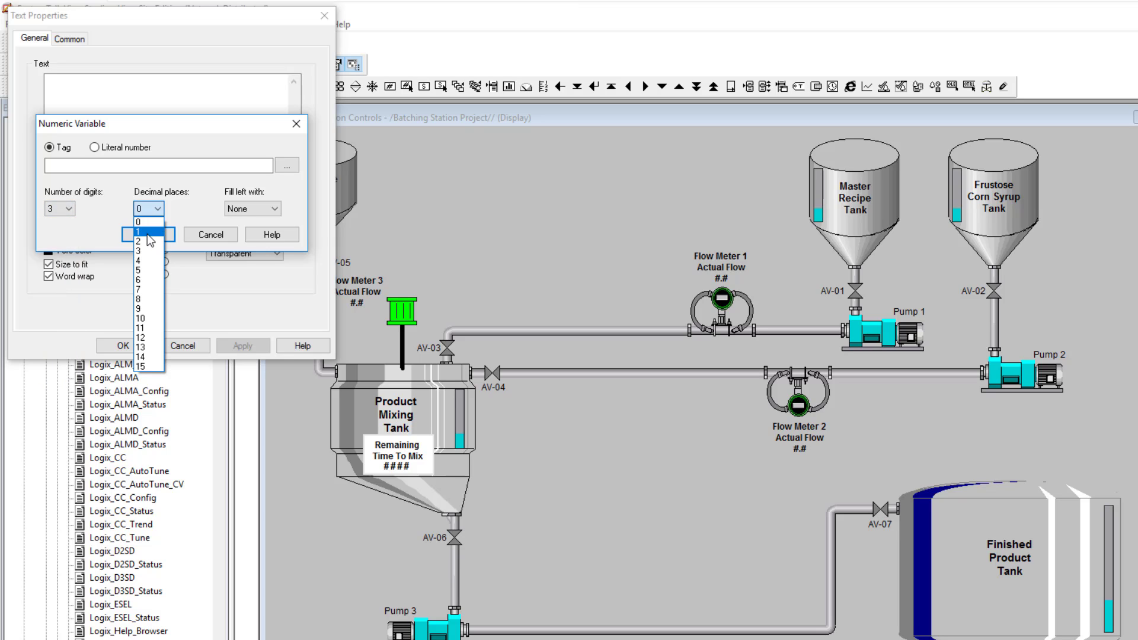
left_click(147, 232)
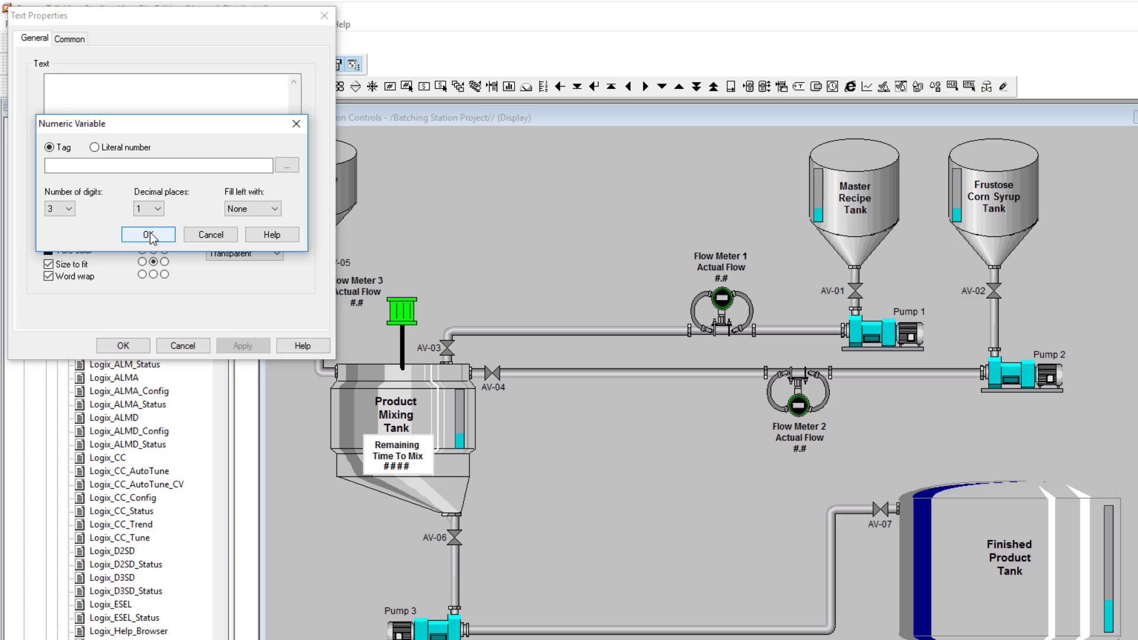
- Assign the CaffeineTank_Level tag from the Online folder to the numeric variable and insert it into the text
left_click(287, 166)
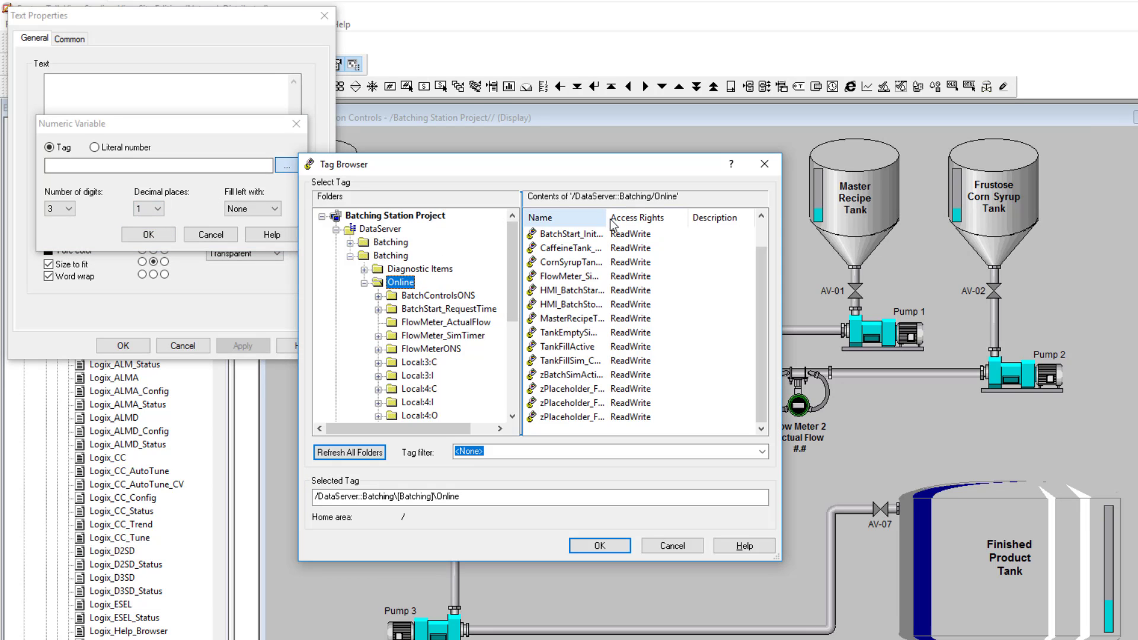
left_click_drag(607, 219, 652, 219)
left_click(615, 248)
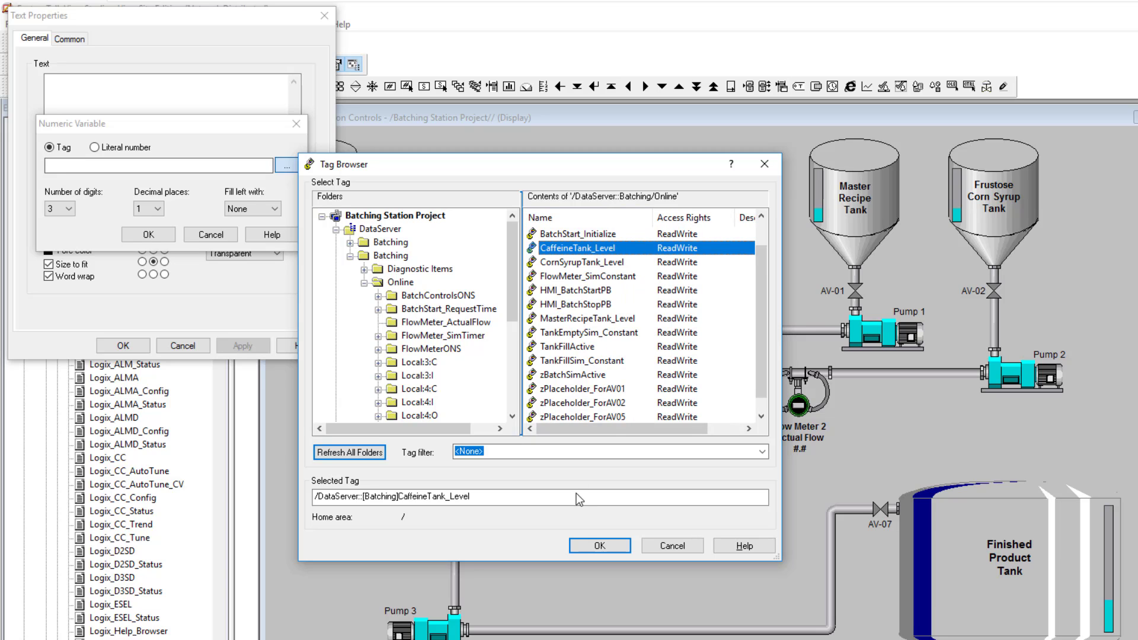
left_click(585, 550)
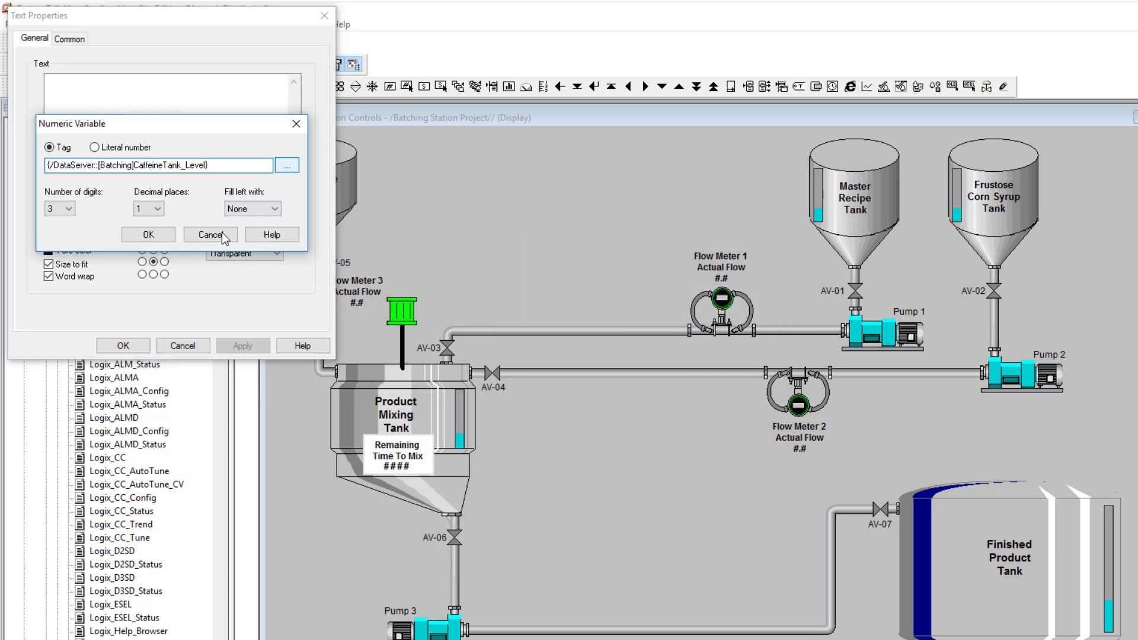
left_click(149, 235)
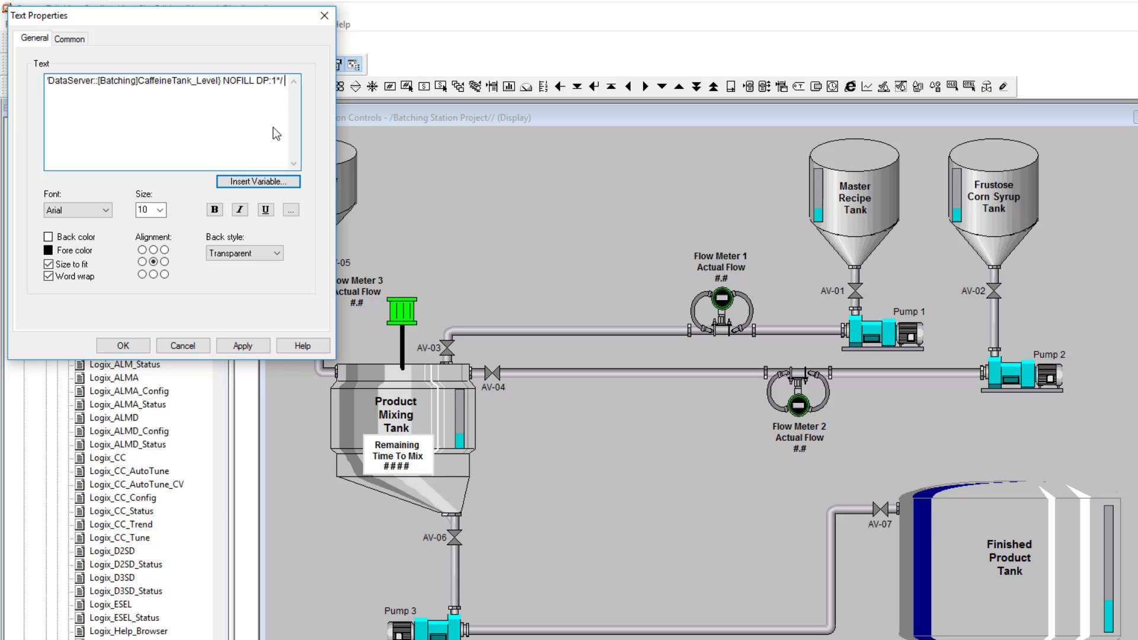
- Add a % sign after the Caffeine Tank's level variable, and format the text as bold, size 9
type("%")
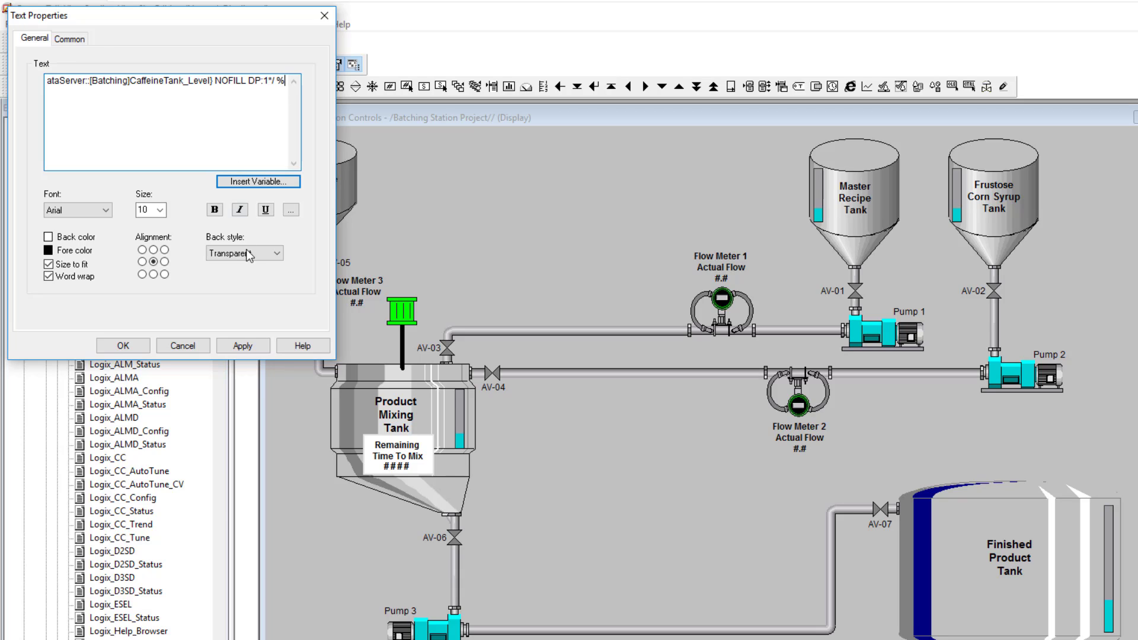
left_click(214, 209)
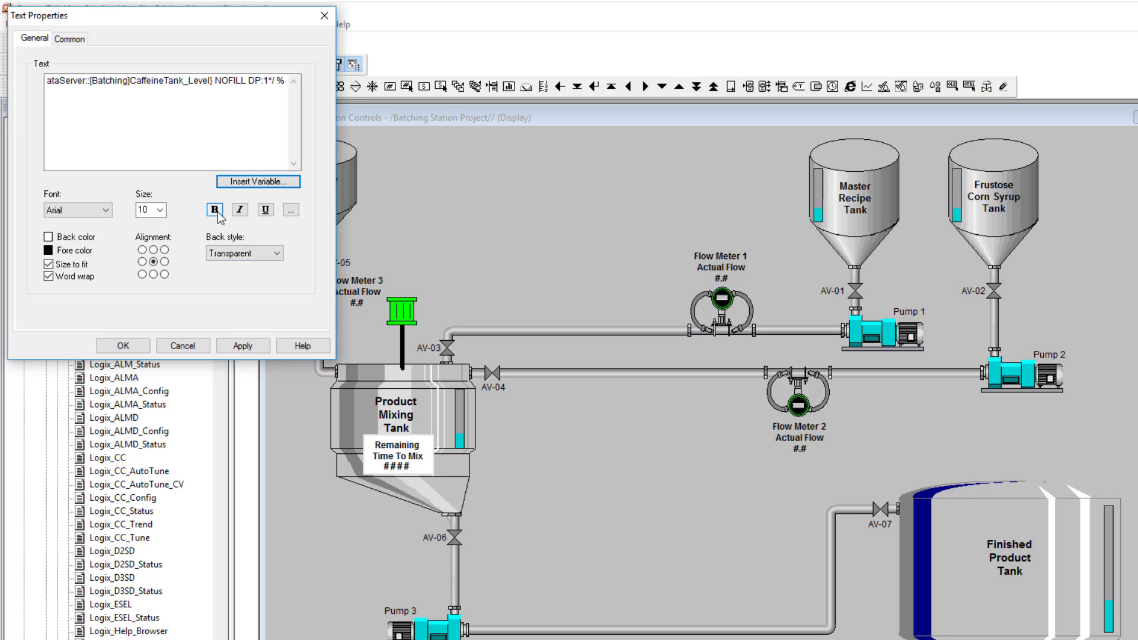
left_click(159, 210)
left_click(158, 236)
left_click(240, 347)
left_click(138, 346)
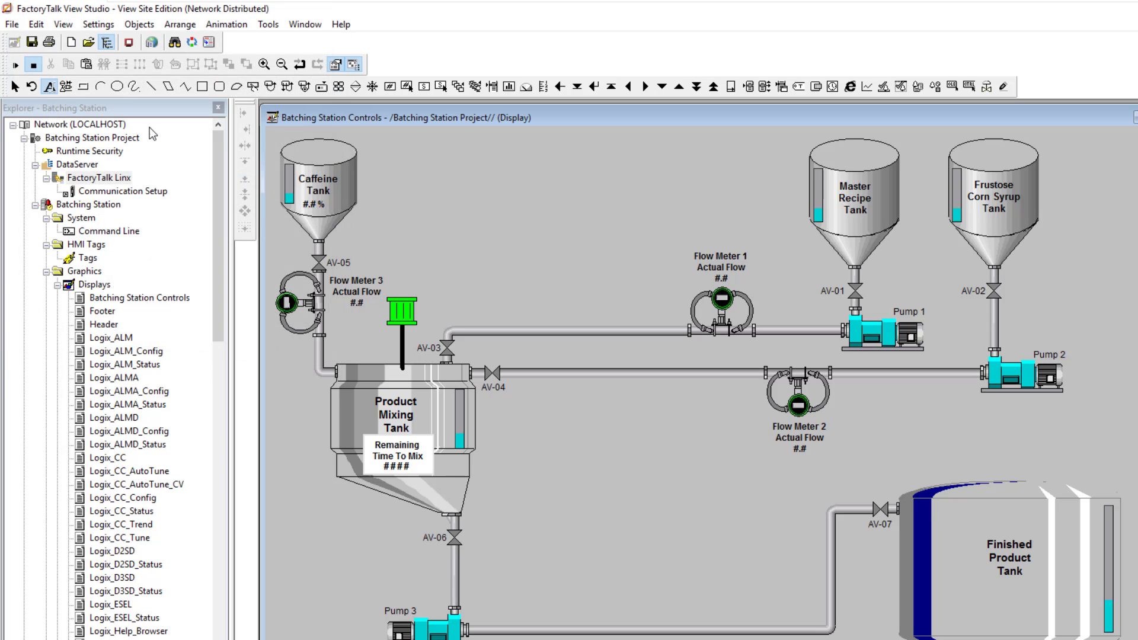
- Test-run the display to check the Caffeine Tank's level percentage and return to editing
left_click(15, 86)
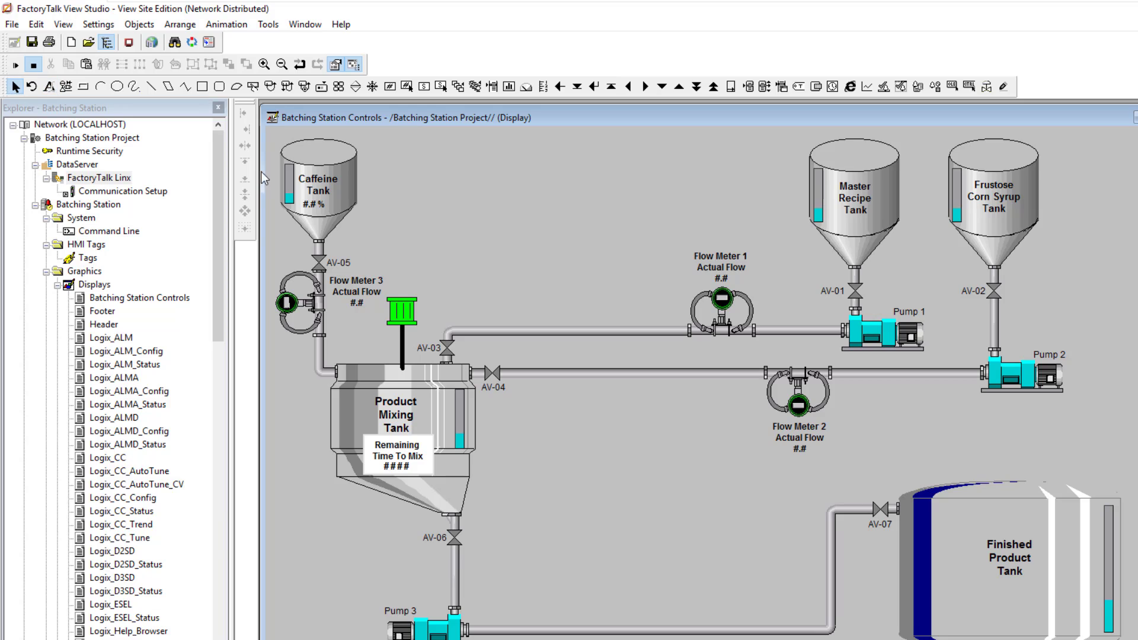
left_click(320, 206)
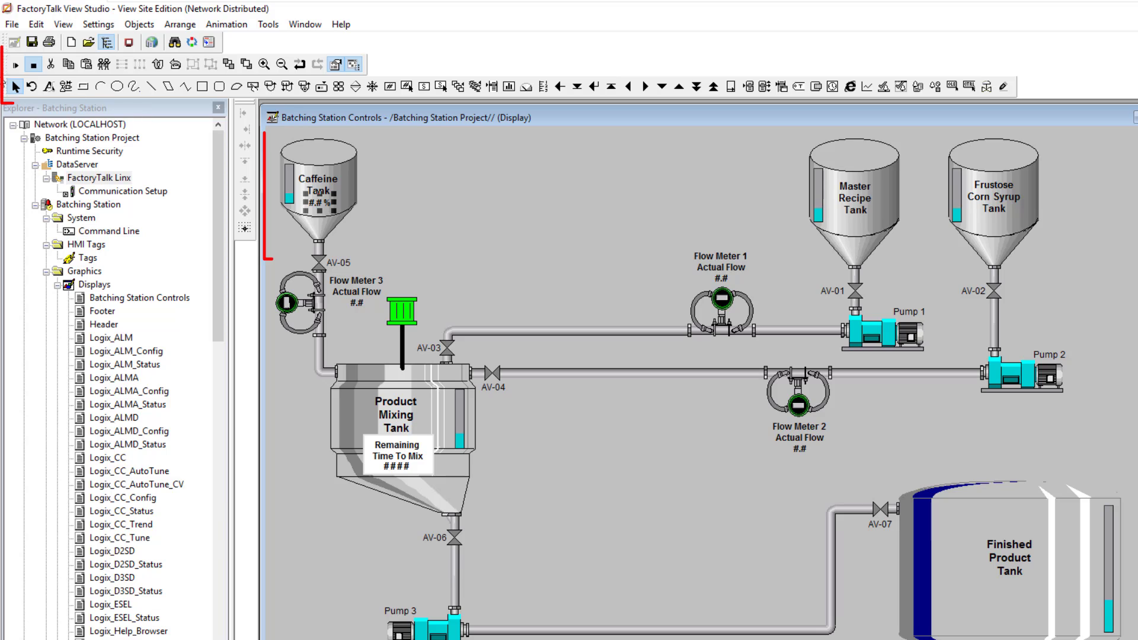
left_click(16, 64)
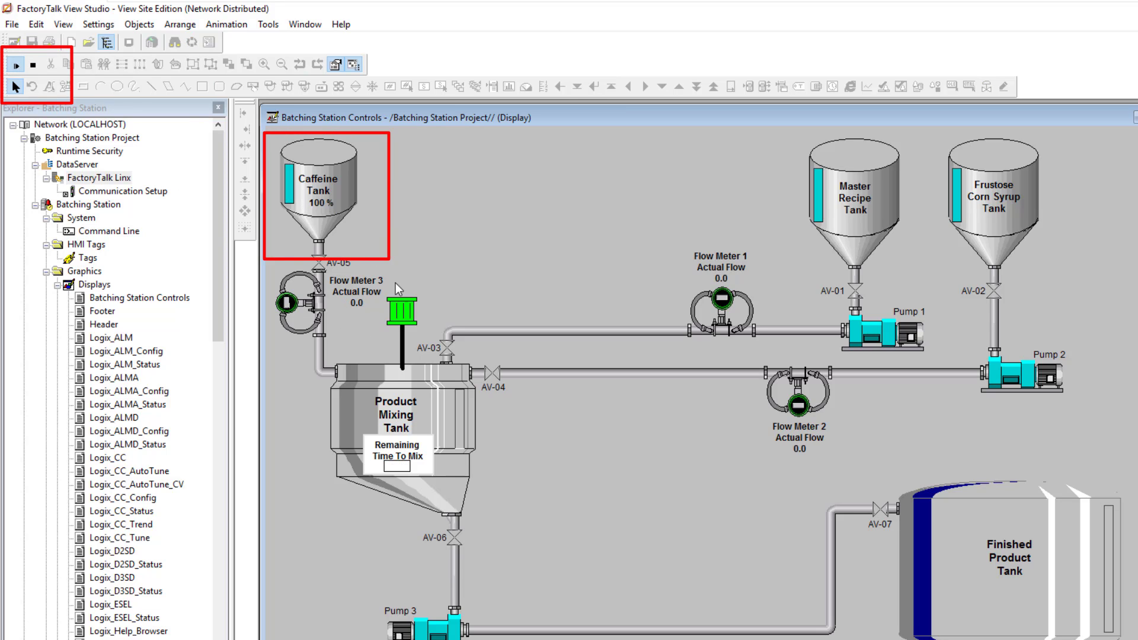
left_click(33, 64)
- Duplicate the Caffeine Tank's level percentage text and place the copy below the Master Recipe Tank's name
left_click(319, 209)
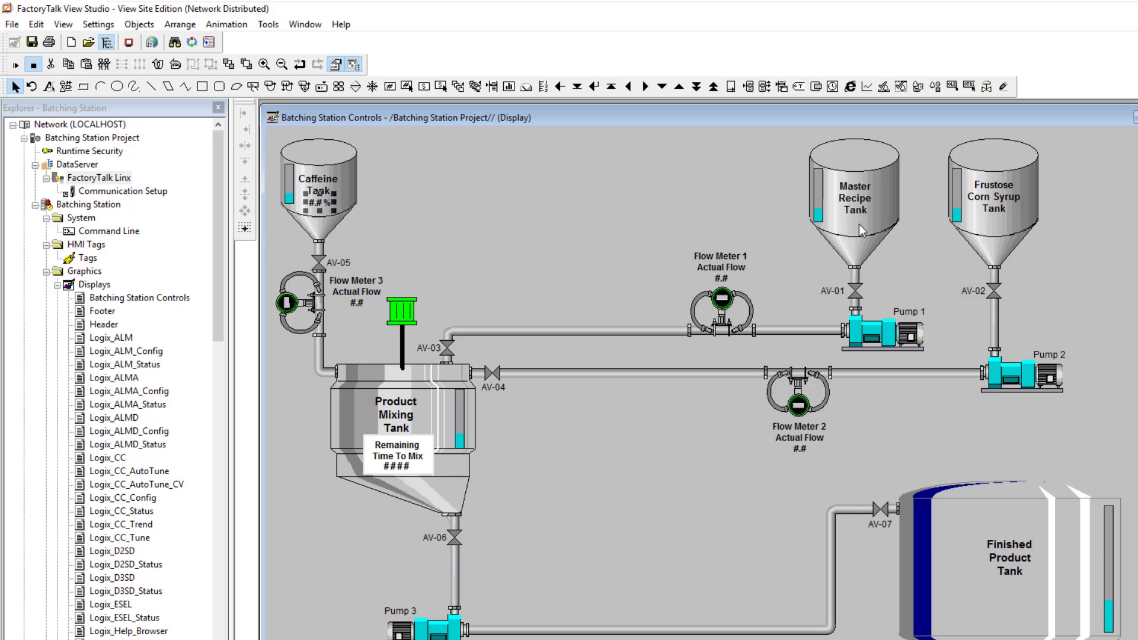
key("ctrl+d")
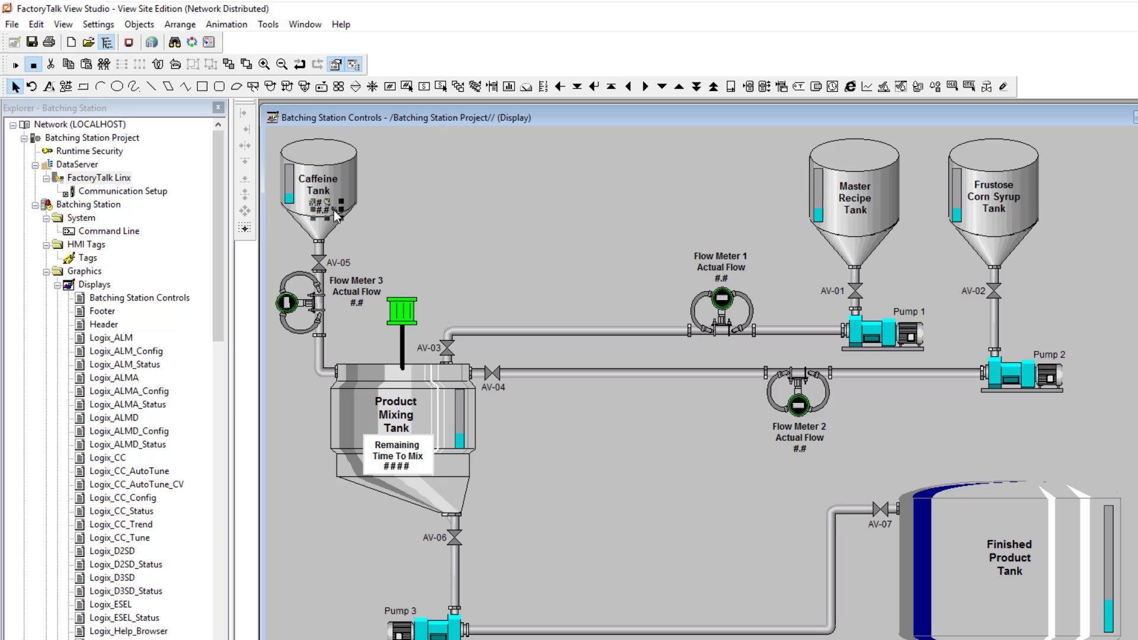
left_click_drag(337, 214, 740, 227)
left_click_drag(861, 221, 862, 222)
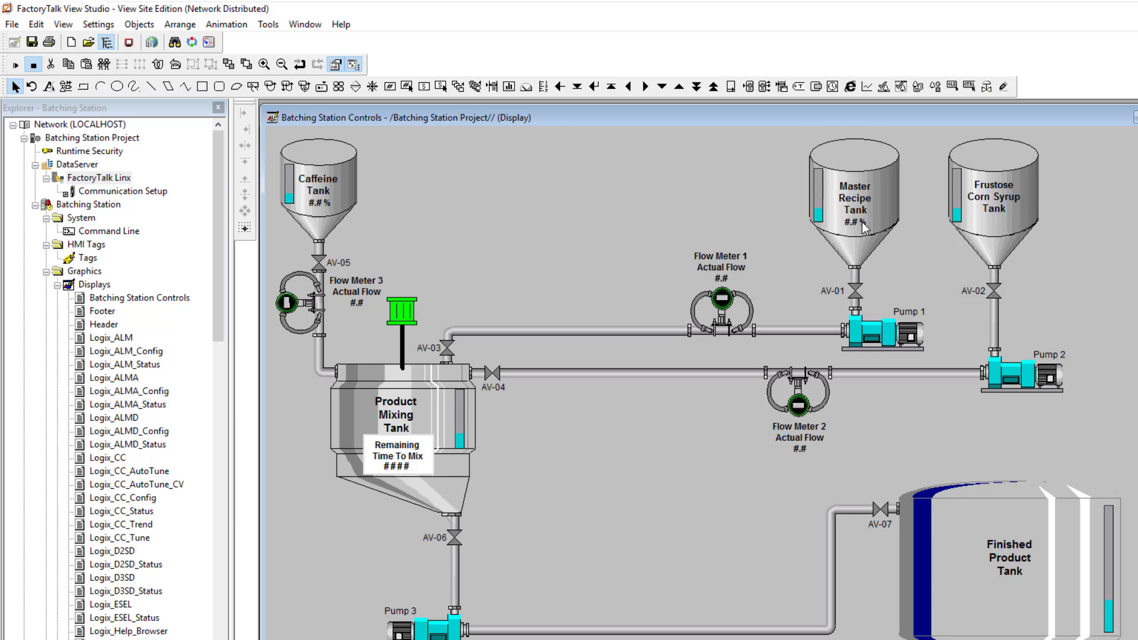
- Replace the variable in the Master Recipe Tank's level text with a new numeric variable of 3 digits and 1 decimal place, keeping the % sign
double_click(862, 222)
double_click(153, 96)
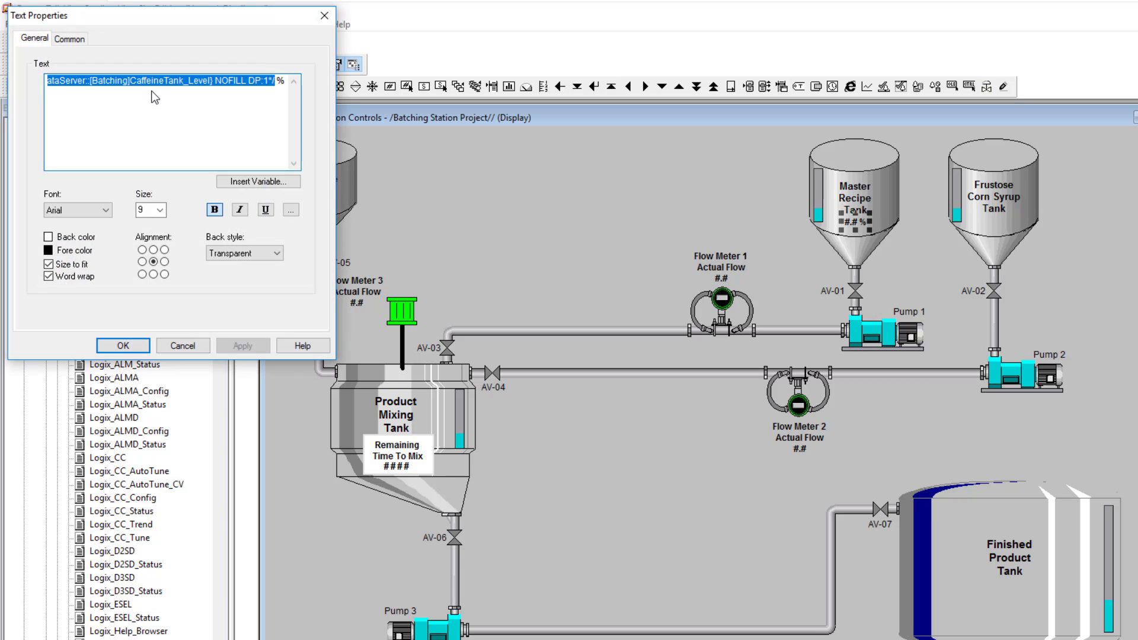
key("Delete")
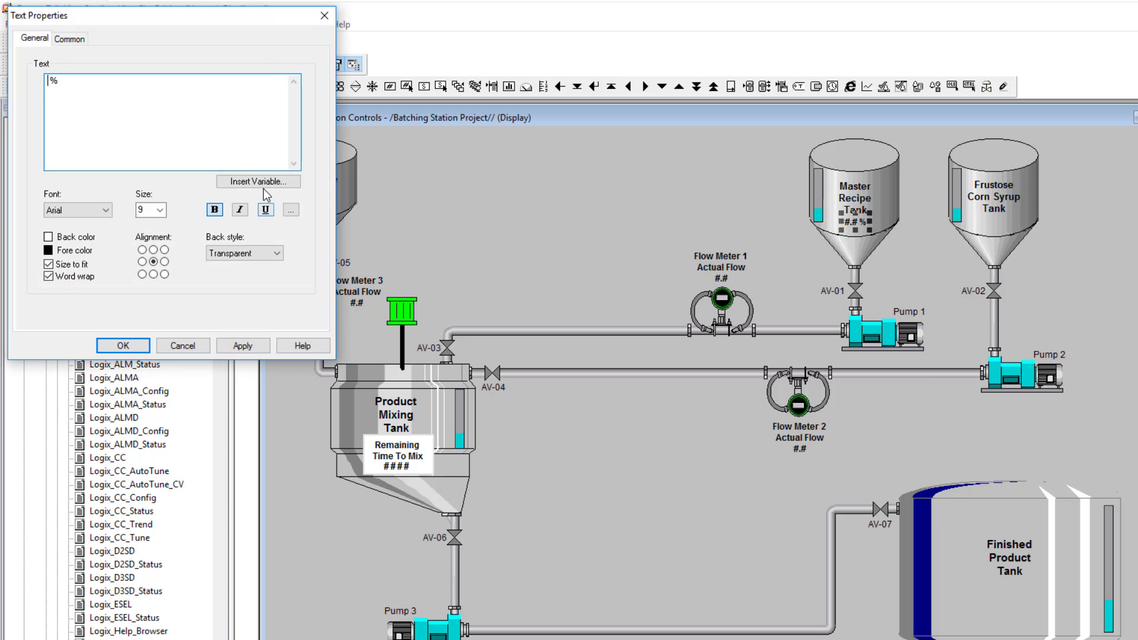
left_click(261, 185)
left_click(260, 199)
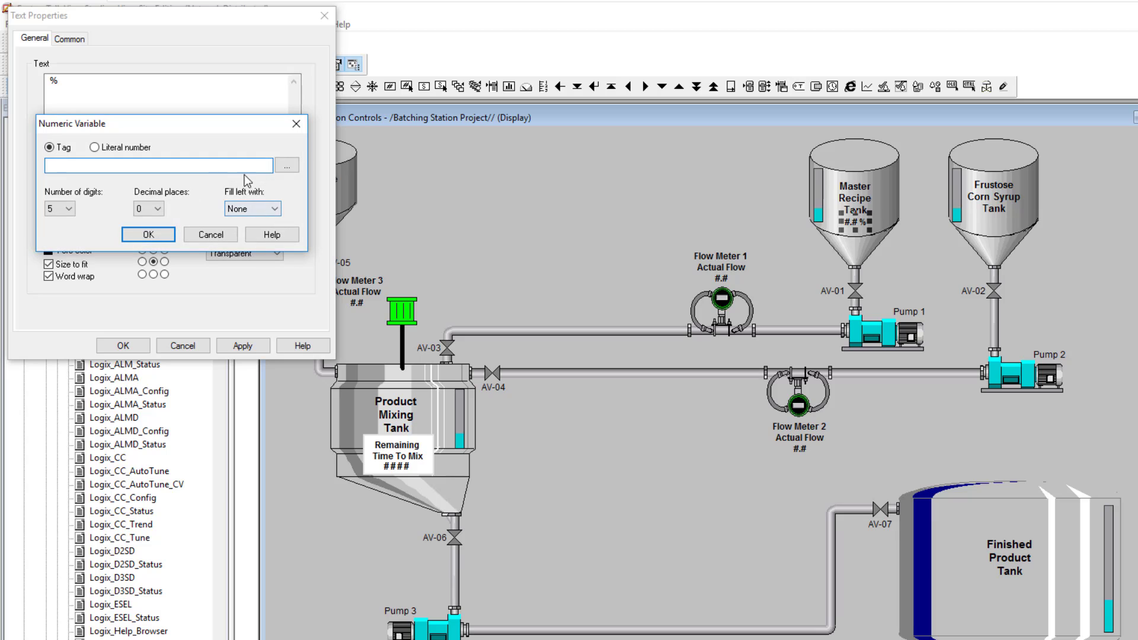
left_click(68, 210)
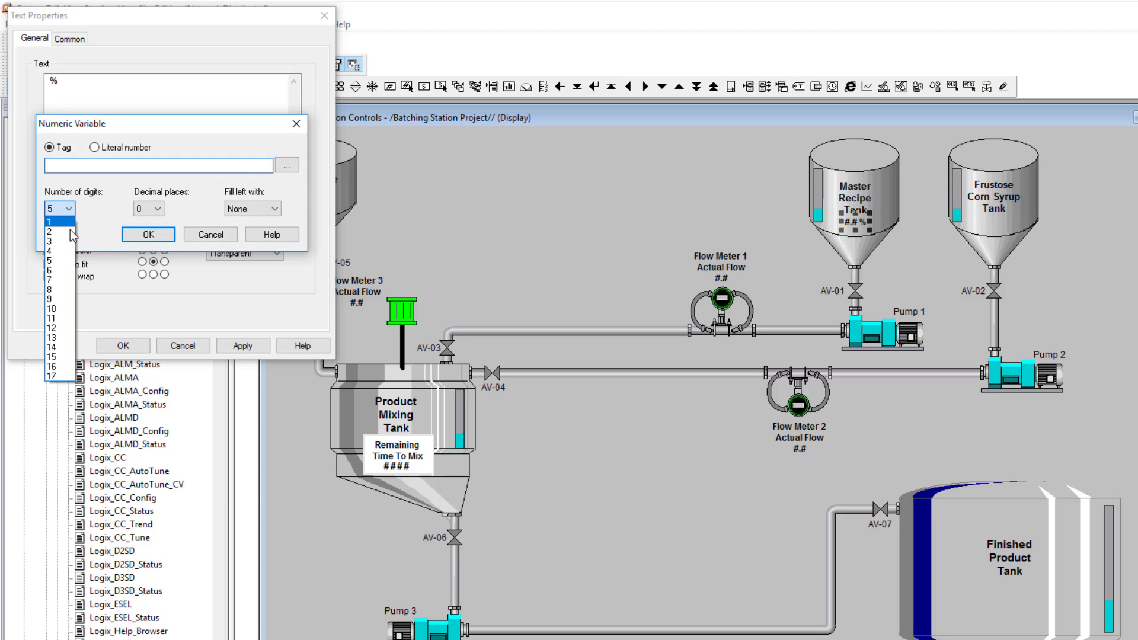
left_click(66, 240)
left_click(149, 208)
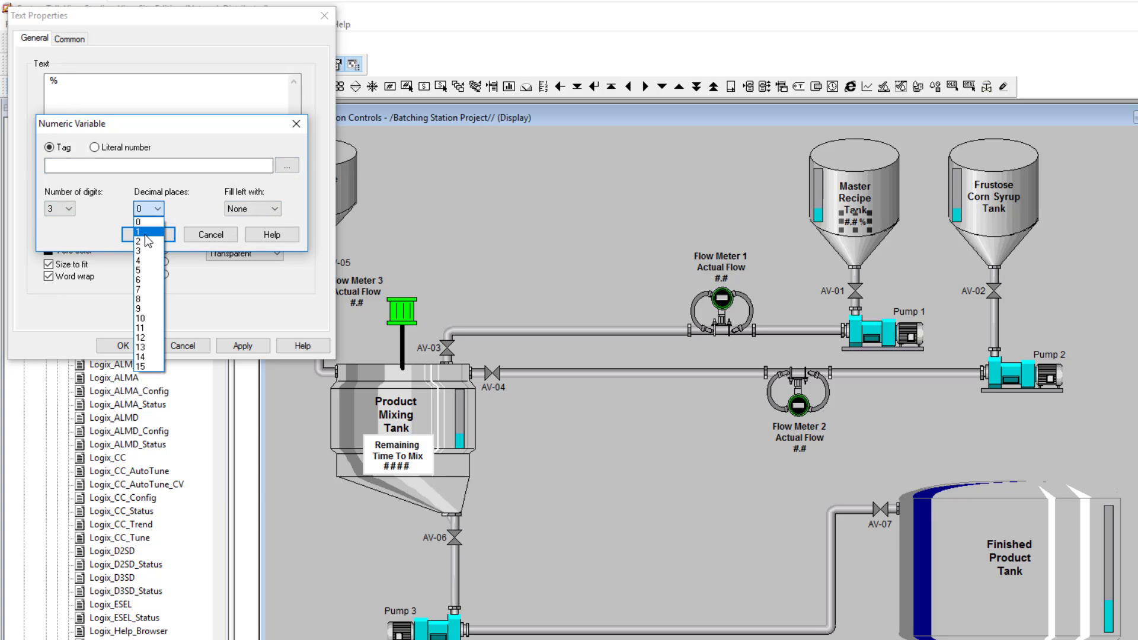
left_click(146, 235)
- Assign the MasterRecipeTank_Level tag from the Online folder to the numeric variable and apply it to the Master Recipe Tank's text
left_click(286, 166)
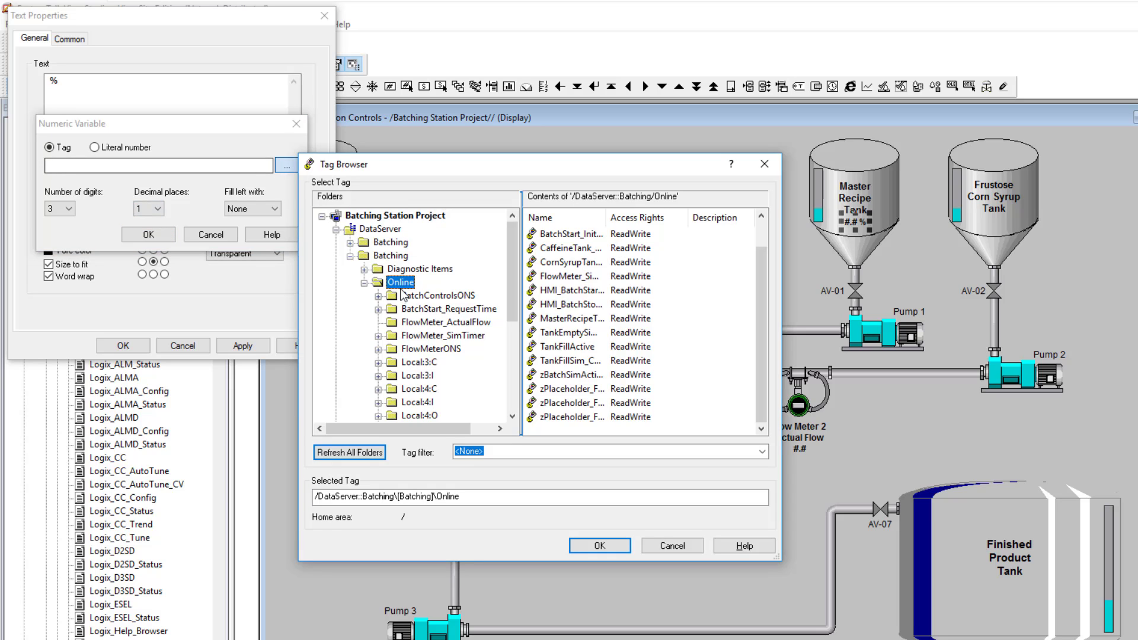
left_click_drag(606, 217, 658, 223)
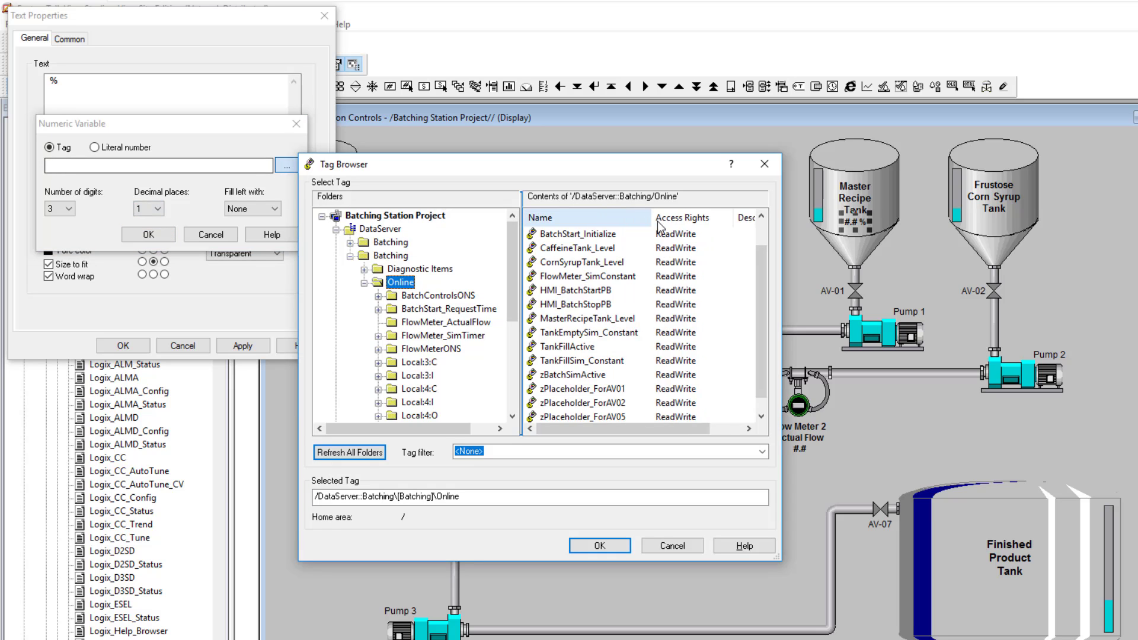
left_click(597, 247)
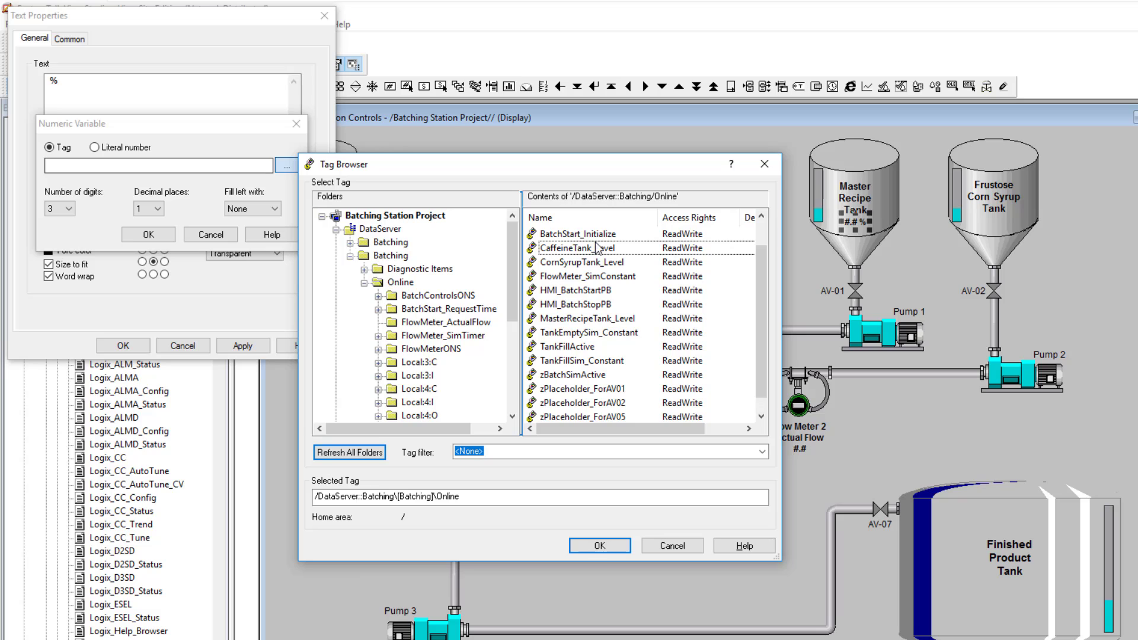
scroll(599, 346, "down", 1)
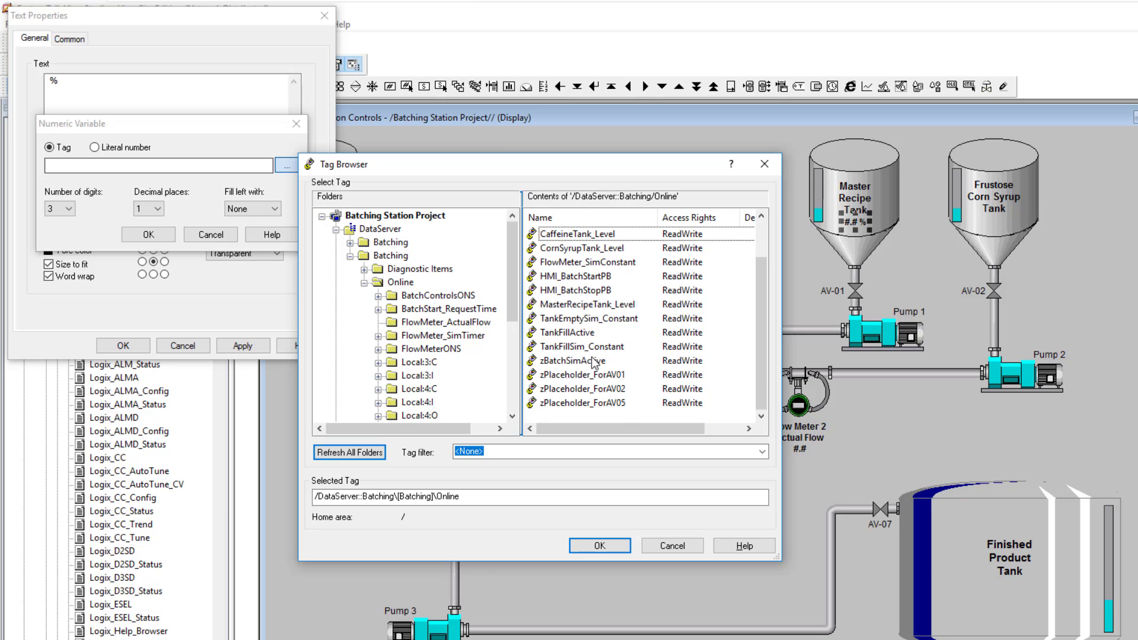
left_click(584, 305)
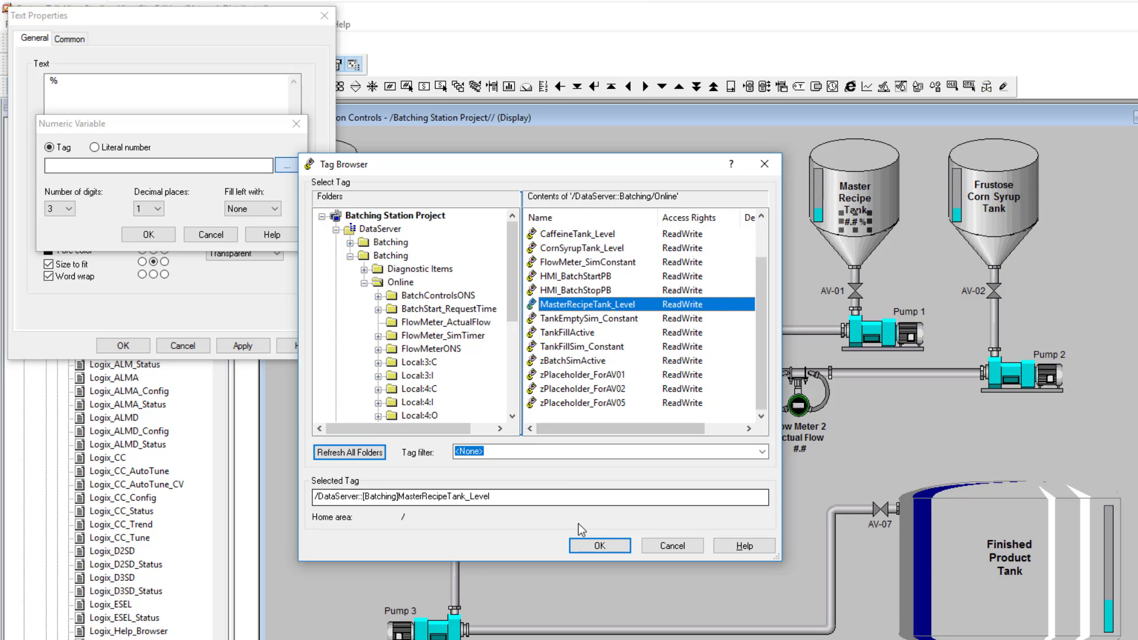
left_click(592, 543)
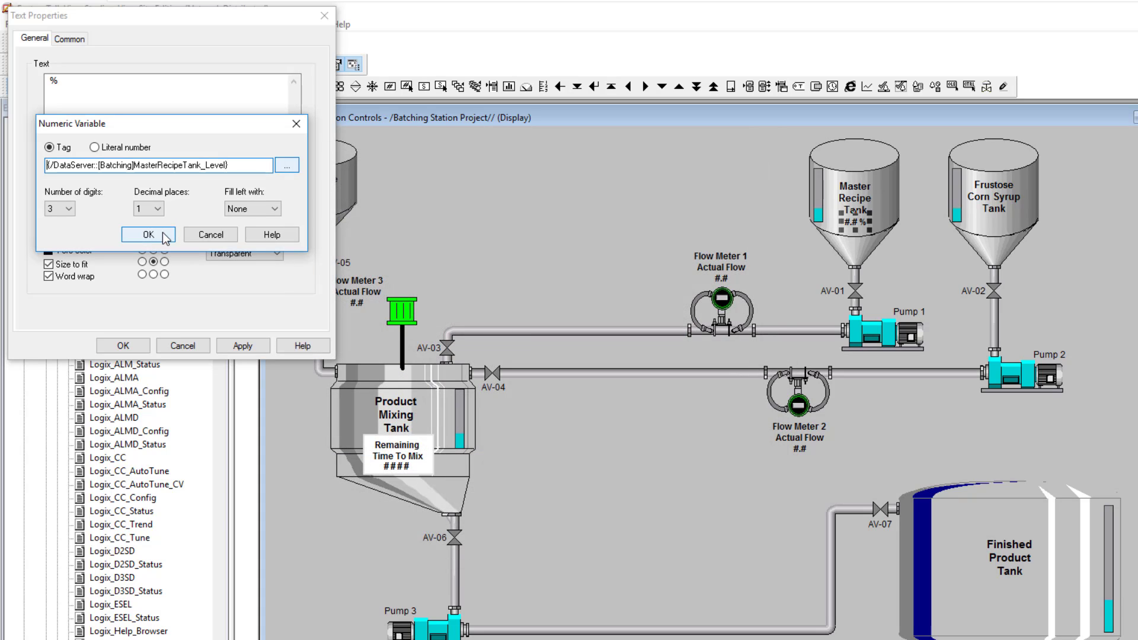
left_click(148, 235)
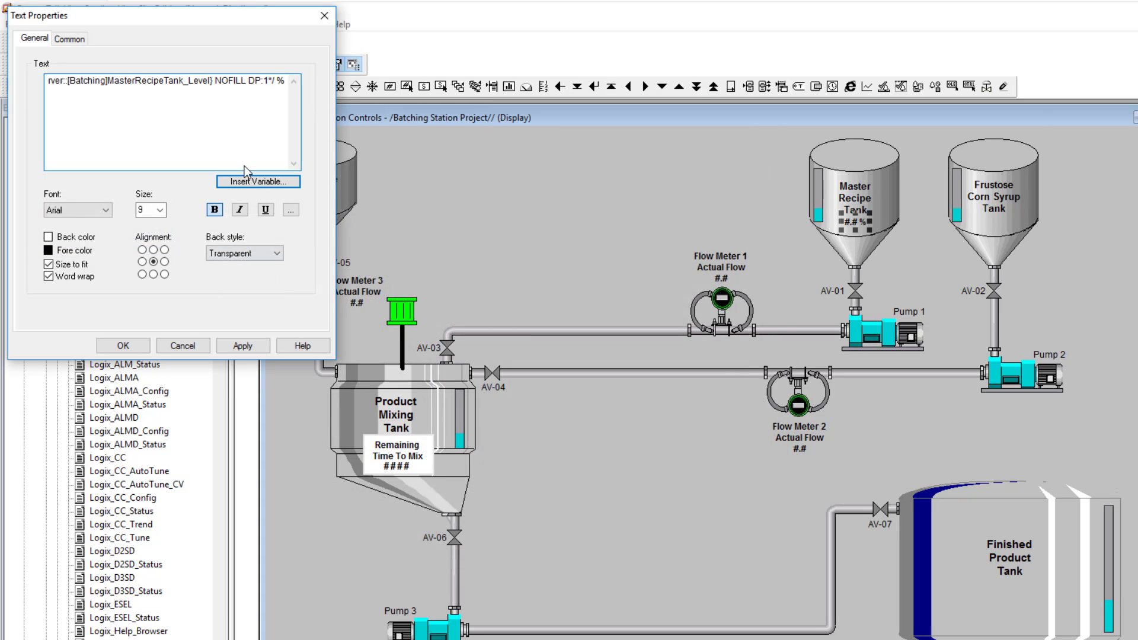
left_click(228, 344)
left_click(123, 345)
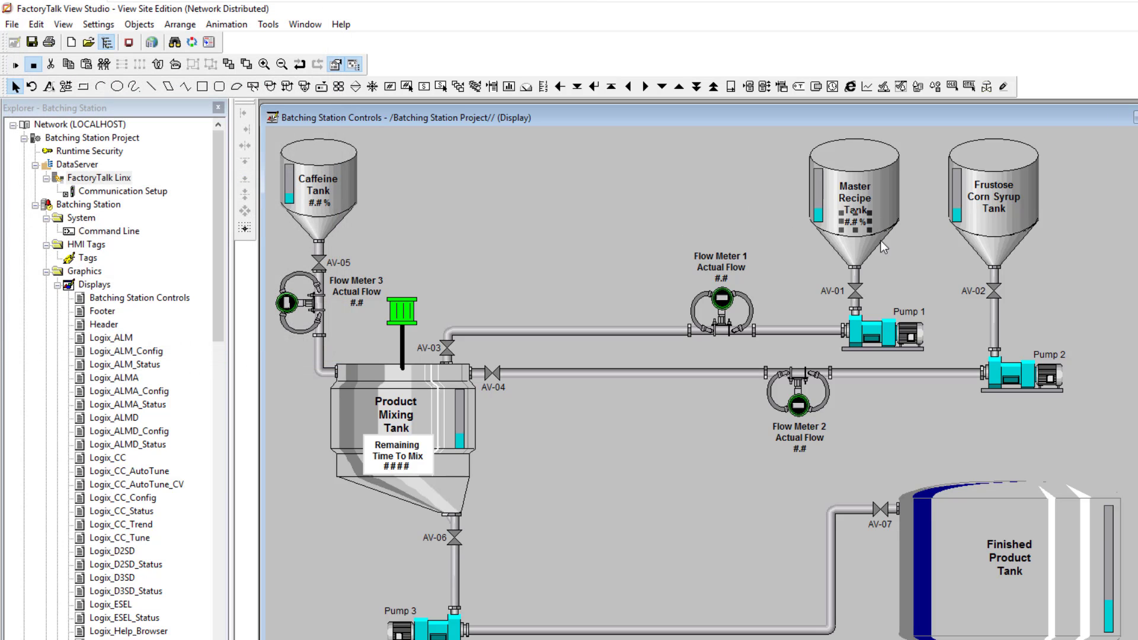
- Duplicate the Master Recipe Tank's level percentage text and place the copy below the Frustose Corn Syrup Tank's name
key("Delete")
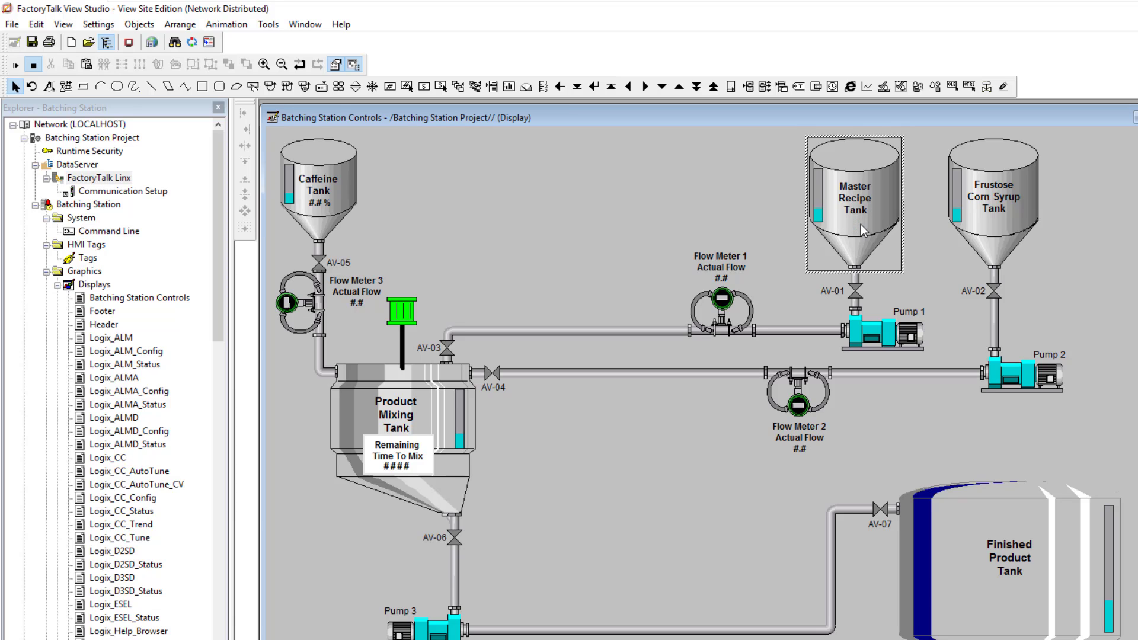
key("ctrl+z")
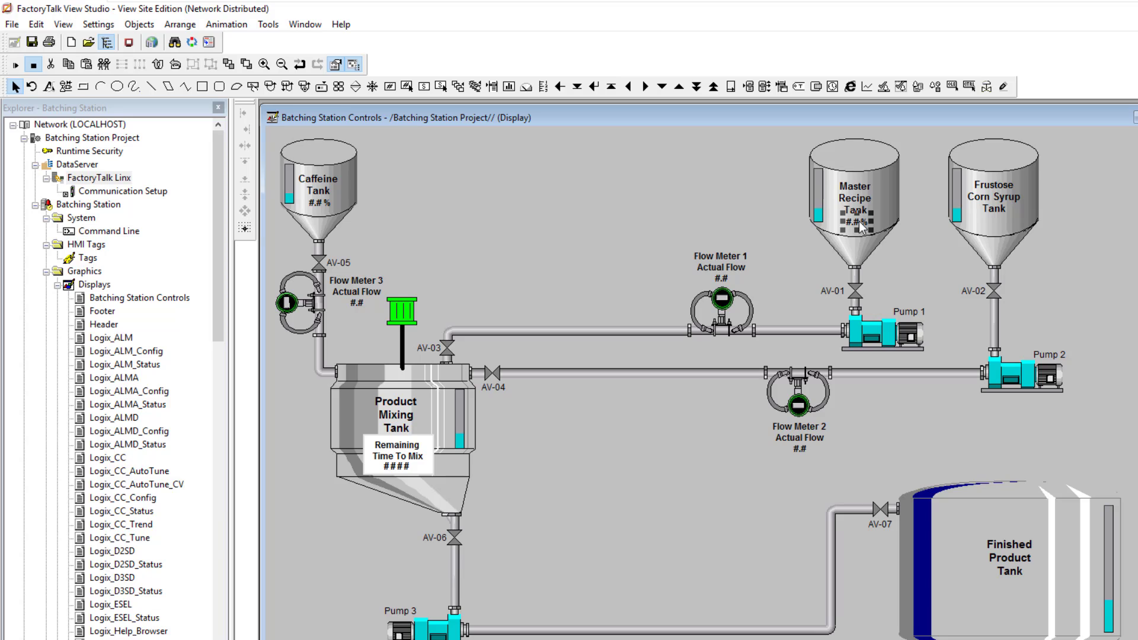
left_click_drag(867, 227, 998, 221)
- Align the tops of the level percentage texts on the Master Recipe Tank and the Frustose Corn Syrup Tank
left_click(860, 222)
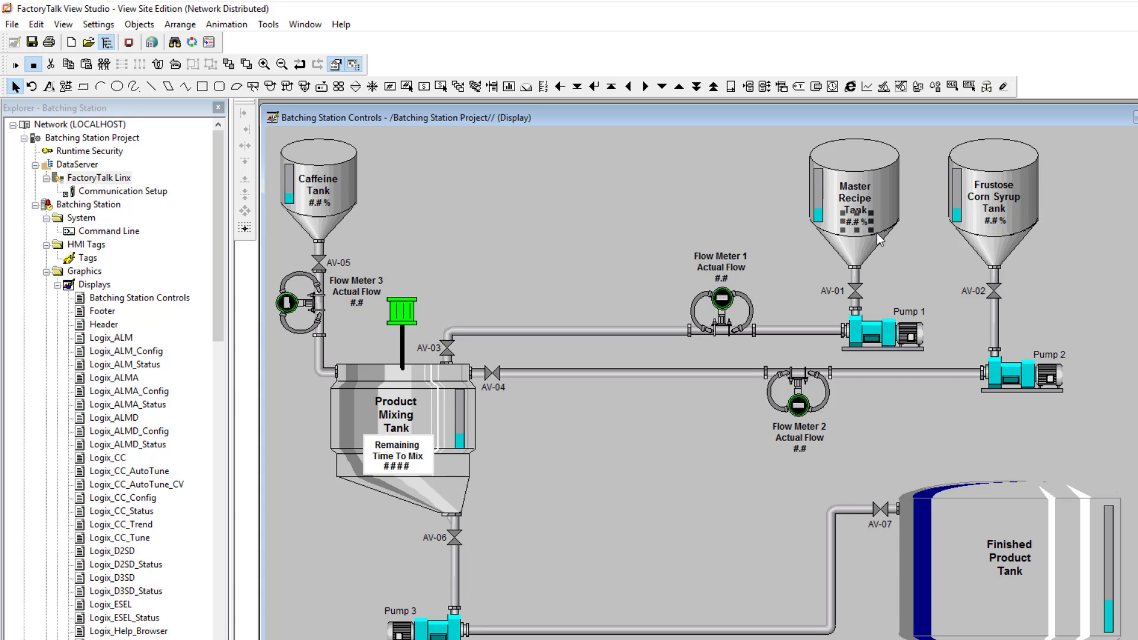
left_click(996, 222, "shift")
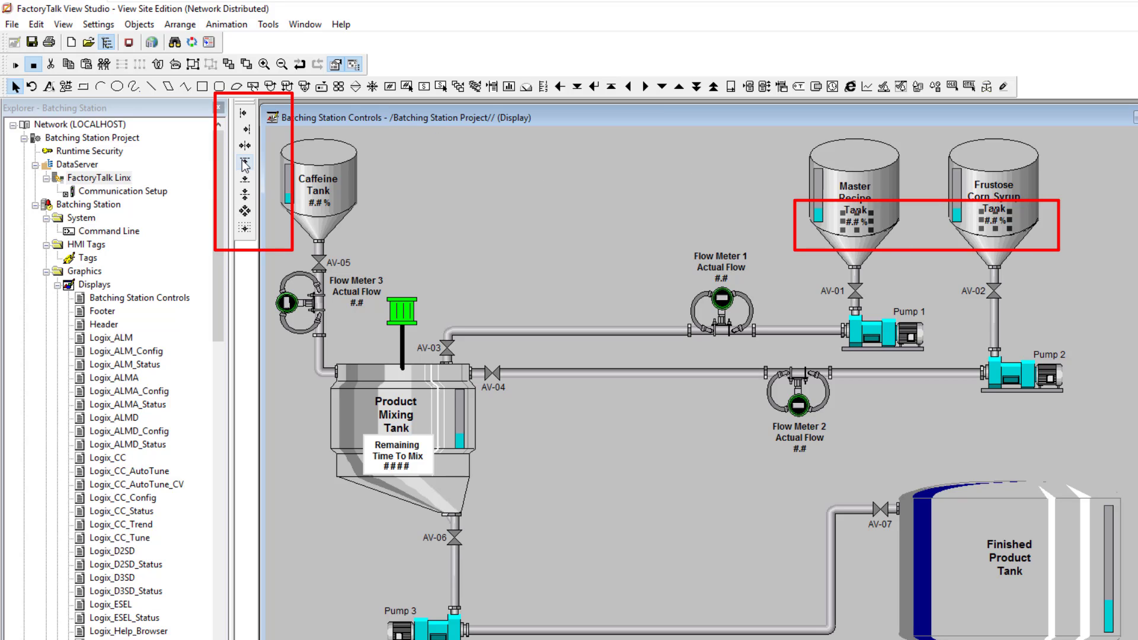
left_click(245, 165)
left_click(991, 223)
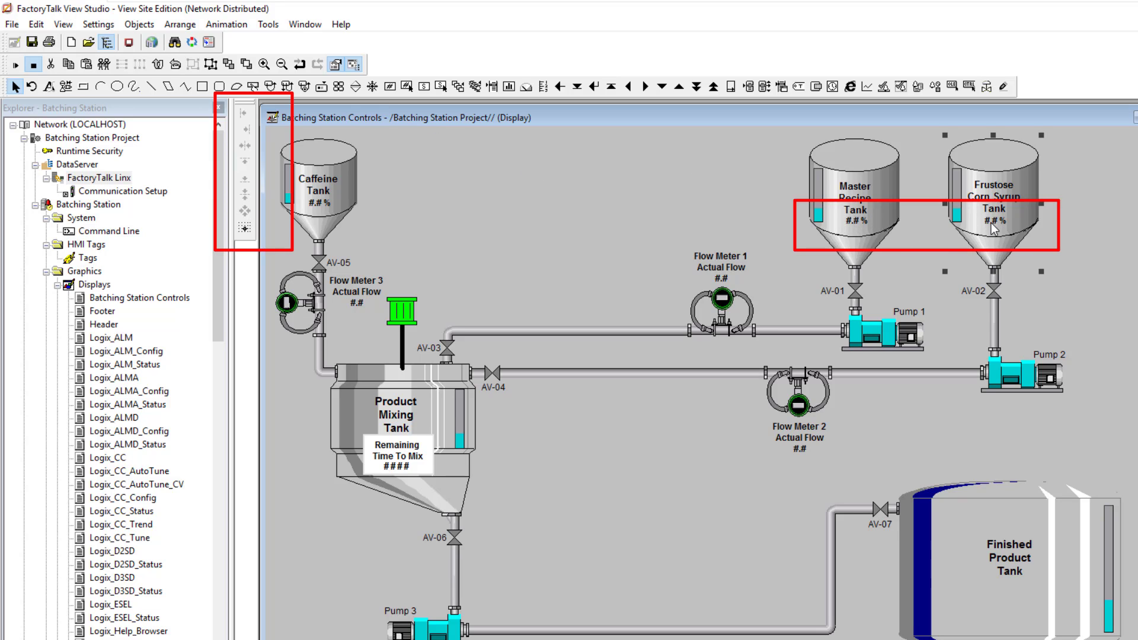
left_click(991, 223)
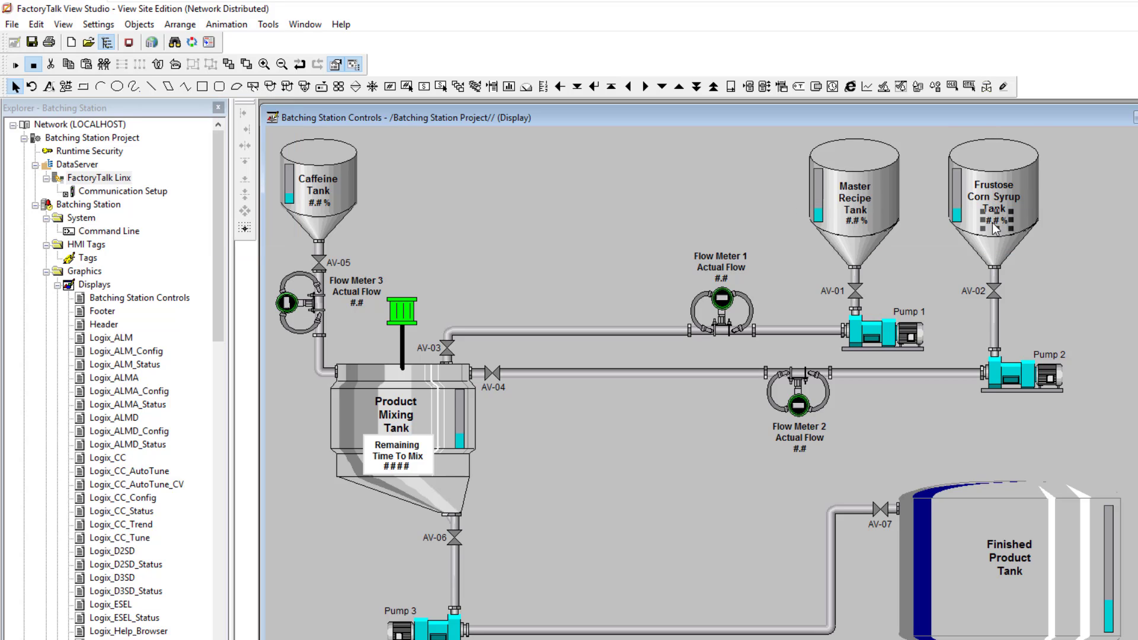
left_click(855, 224)
left_click(855, 224)
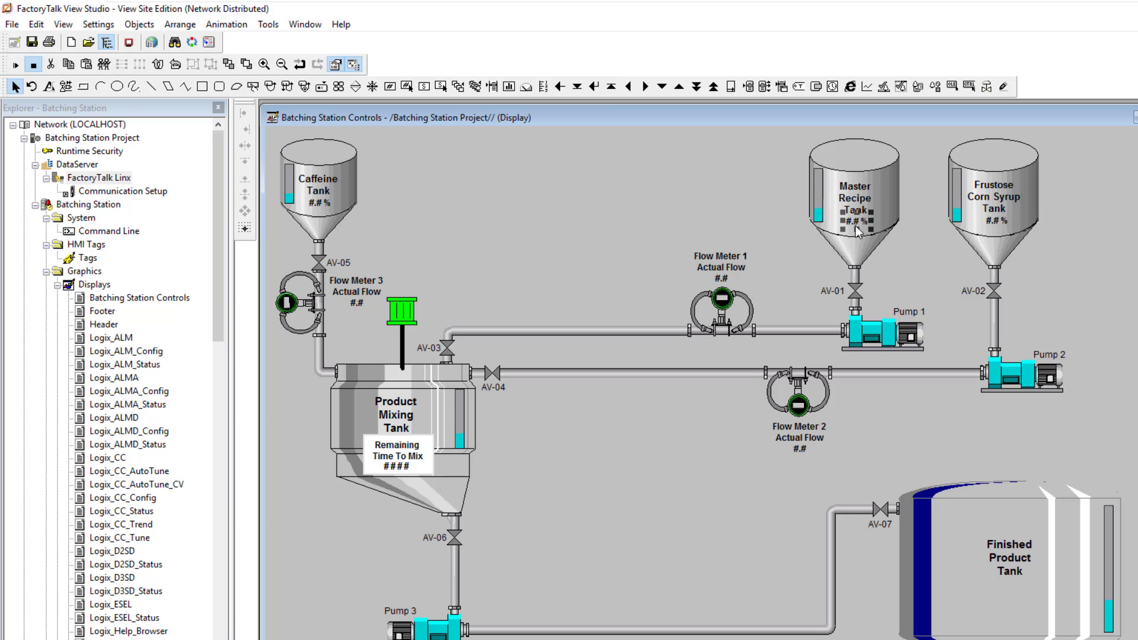
left_click(987, 230, "shift")
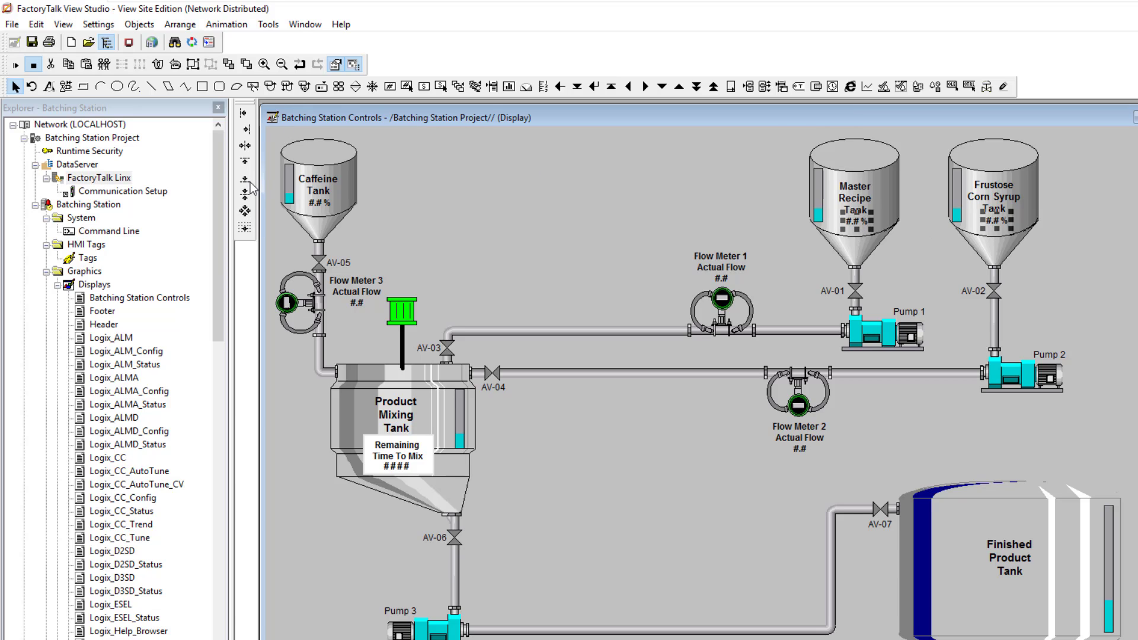
- Replace the variable in the Frustose Corn Syrup Tank's level text with a new numeric variable of 3 digits and 1 decimal place, keeping the % sign
double_click(994, 221)
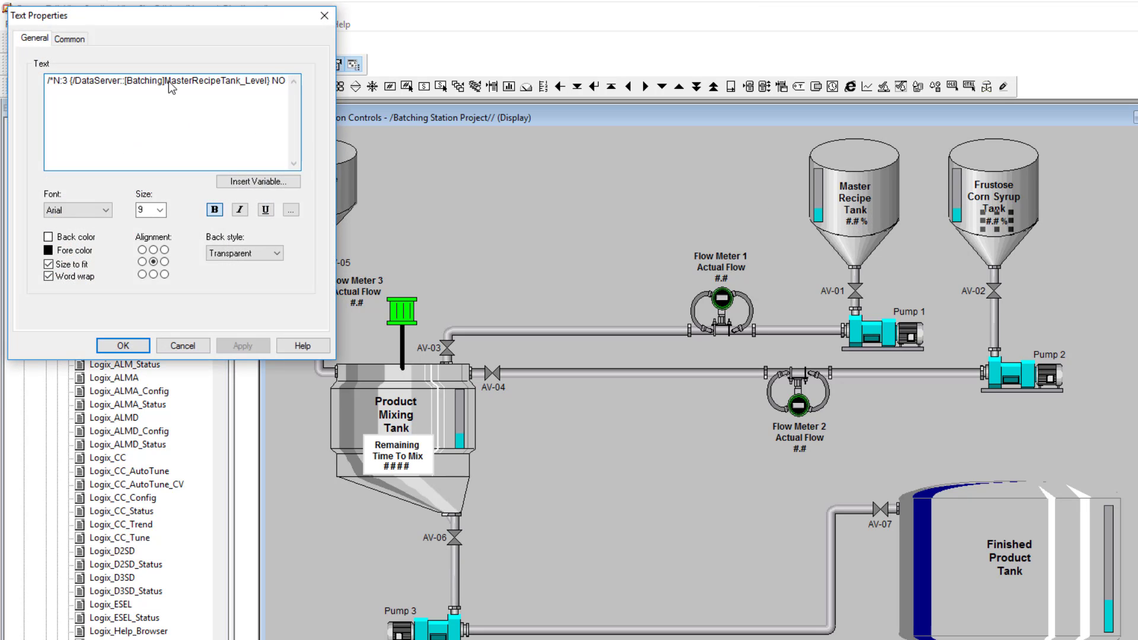
double_click(168, 81)
key("Delete")
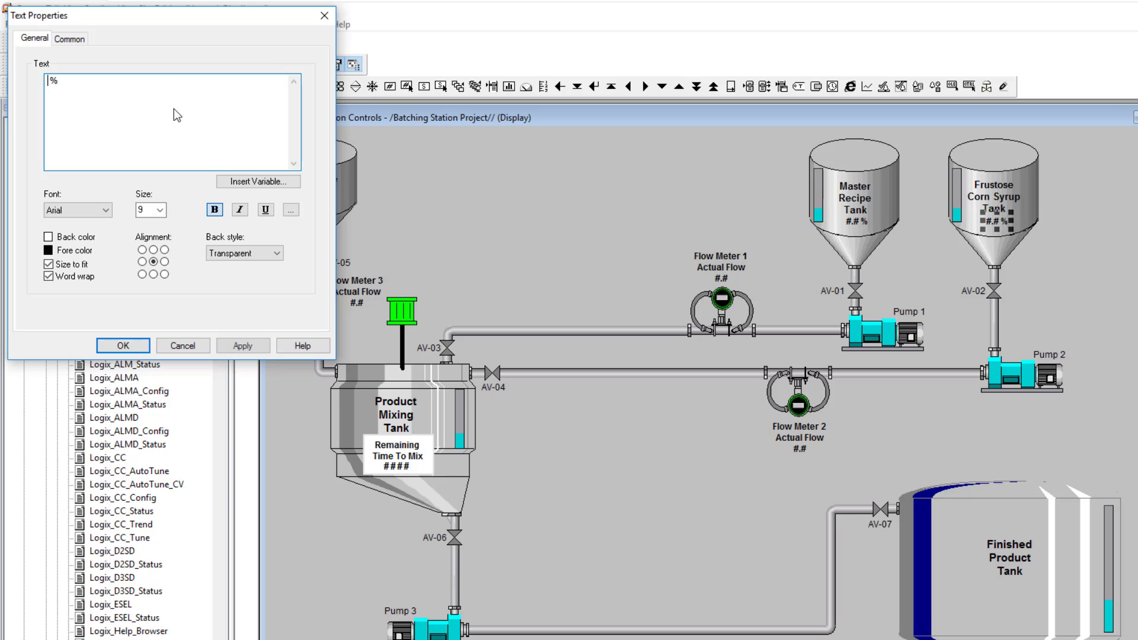
left_click(266, 179)
left_click(261, 199)
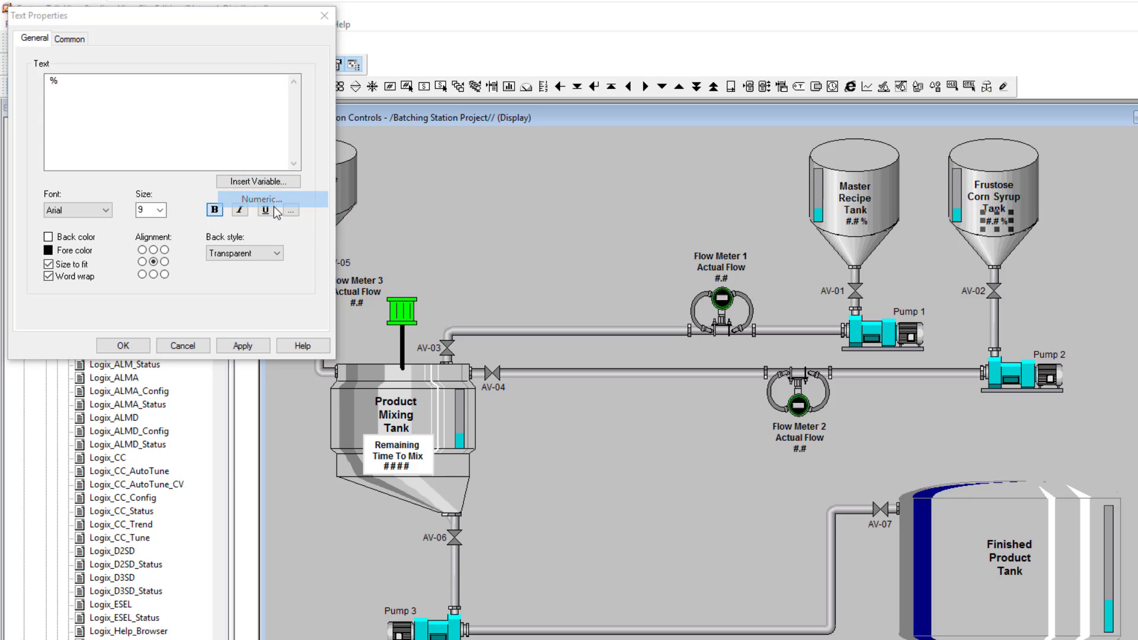
left_click(69, 208)
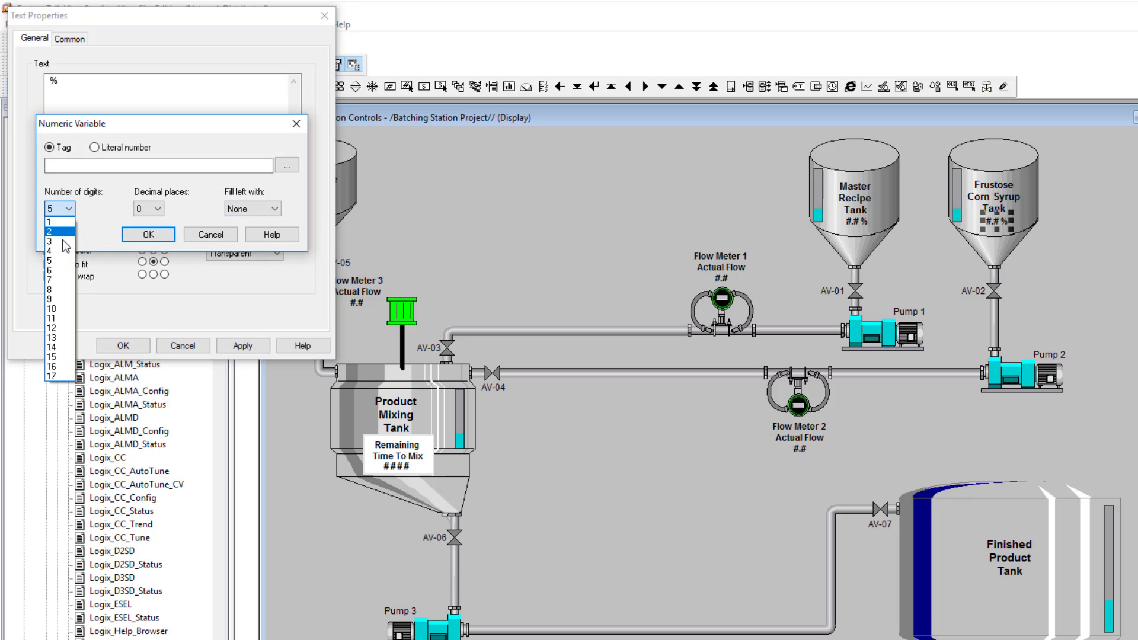
left_click(56, 238)
left_click(155, 208)
scroll(149, 237, "up", 2)
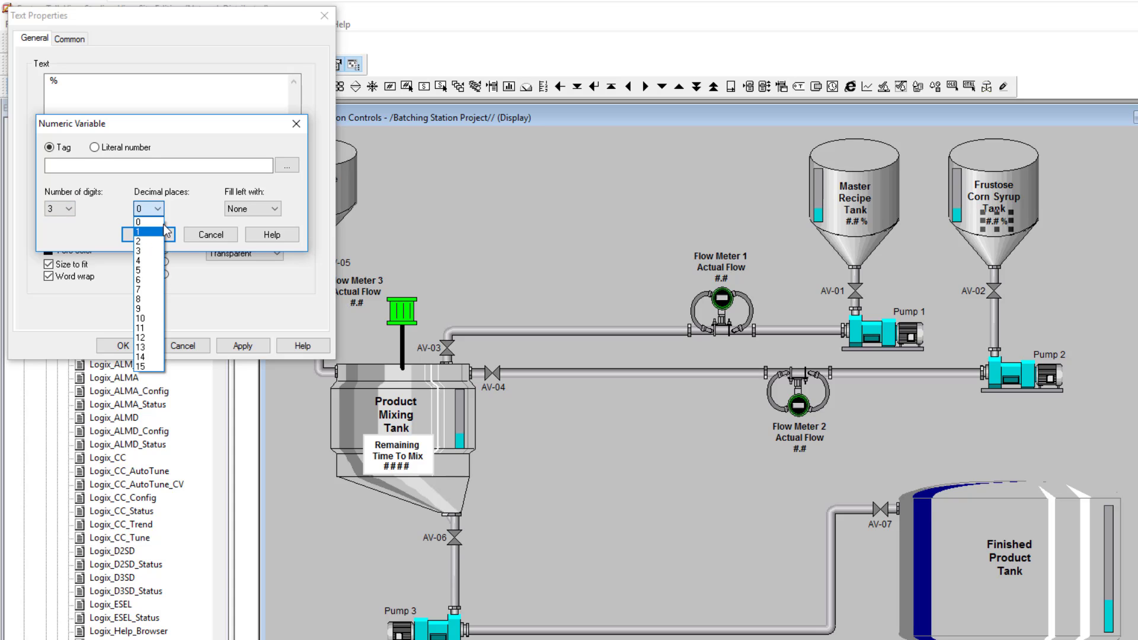
left_click(145, 228)
- Assign the CornSyrupTank_Level tag from the Online folder to the numeric variable and apply it to the Frustose Corn Syrup Tank's text
left_click(283, 168)
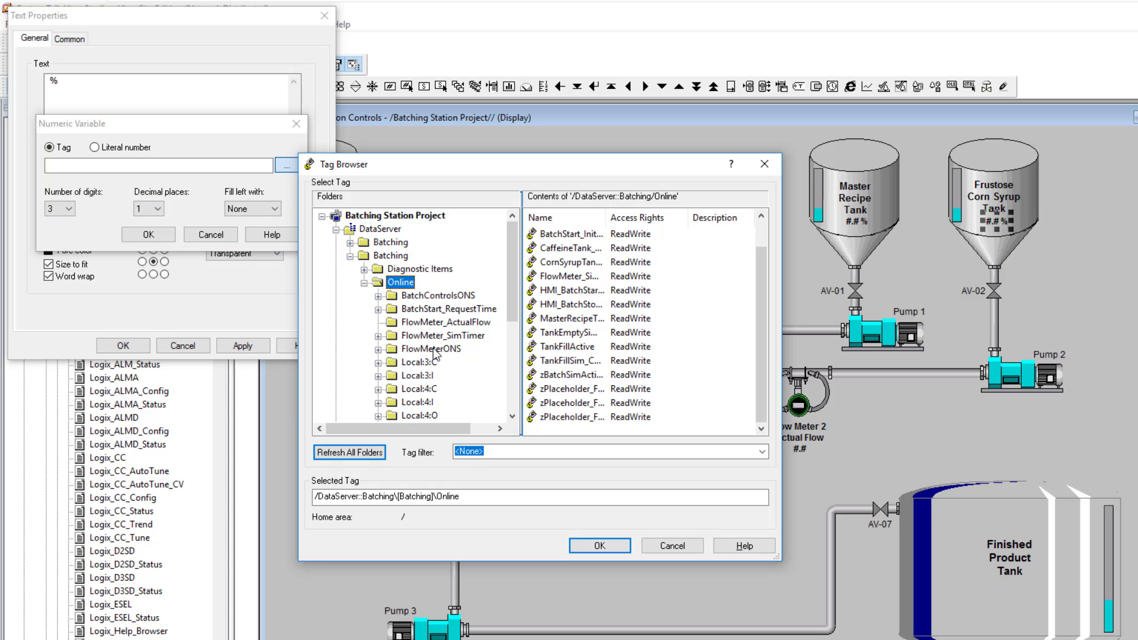
scroll(432, 356, "down", 1)
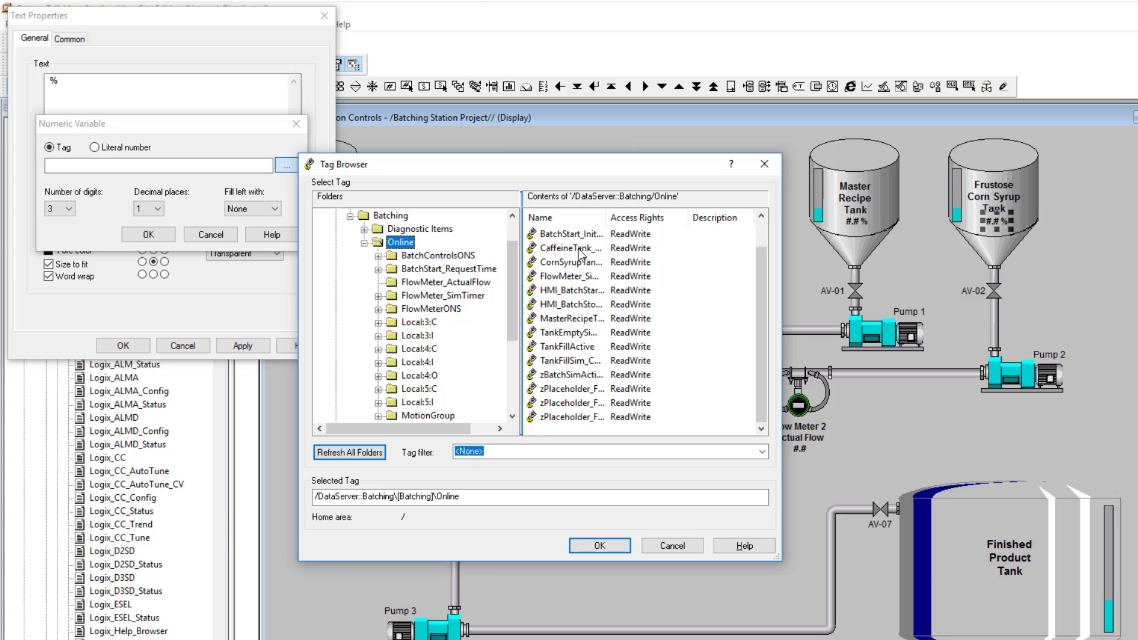
left_click(576, 263)
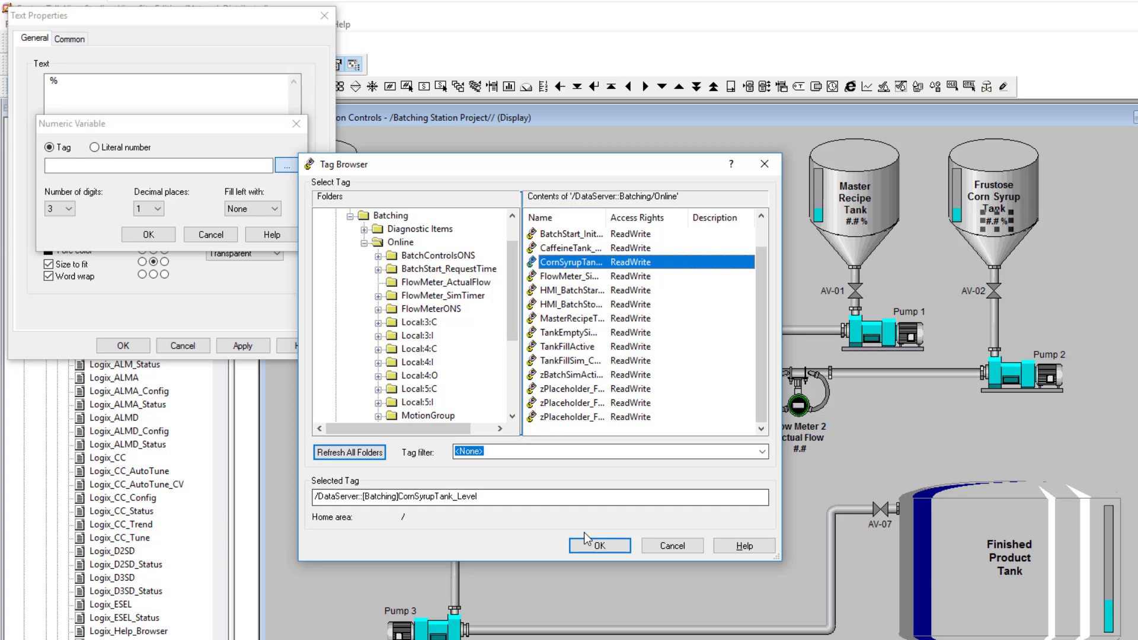
left_click(599, 545)
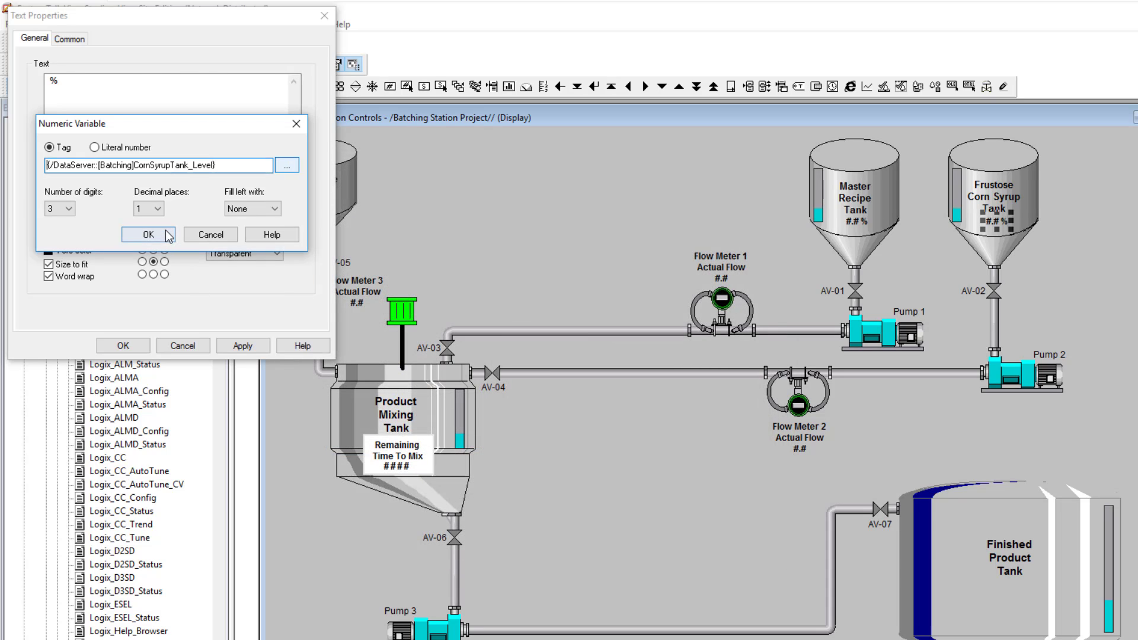
left_click(168, 232)
left_click(261, 346)
left_click(141, 347)
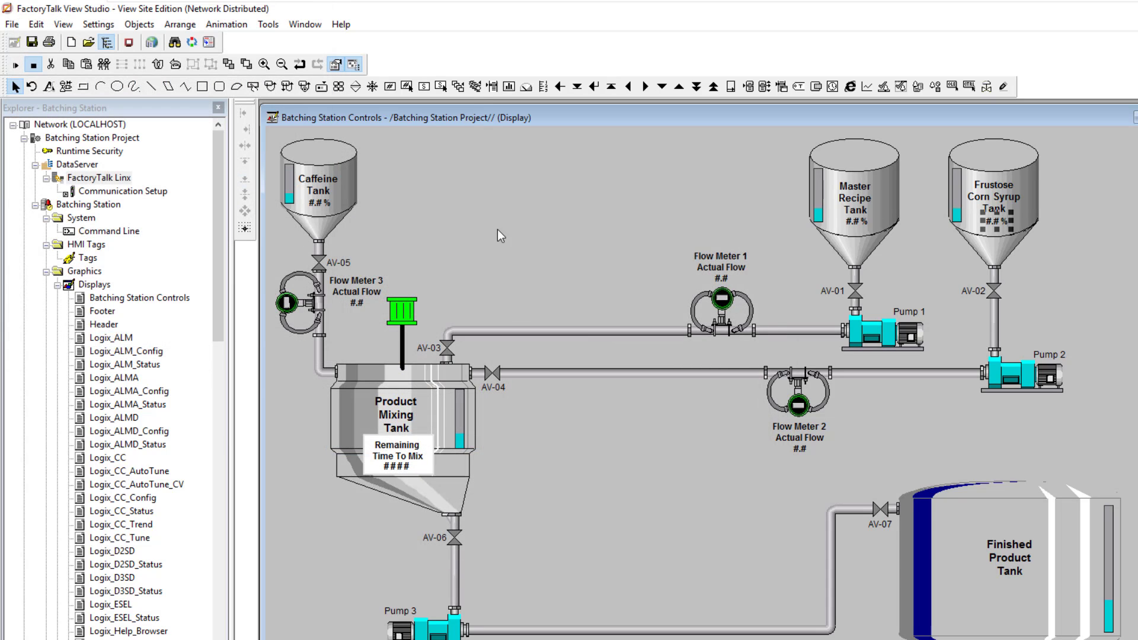
- Test-run the Batching Station Controls display to check the live tank levels and flow readouts, and return it to edit mode
left_click(16, 65)
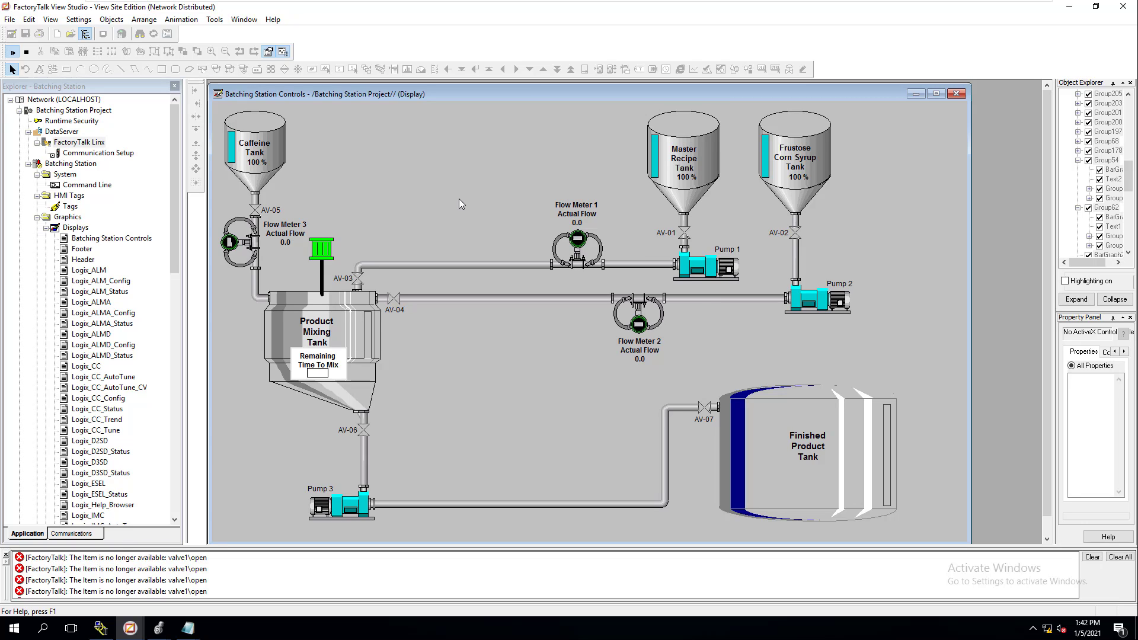
left_click(27, 54)
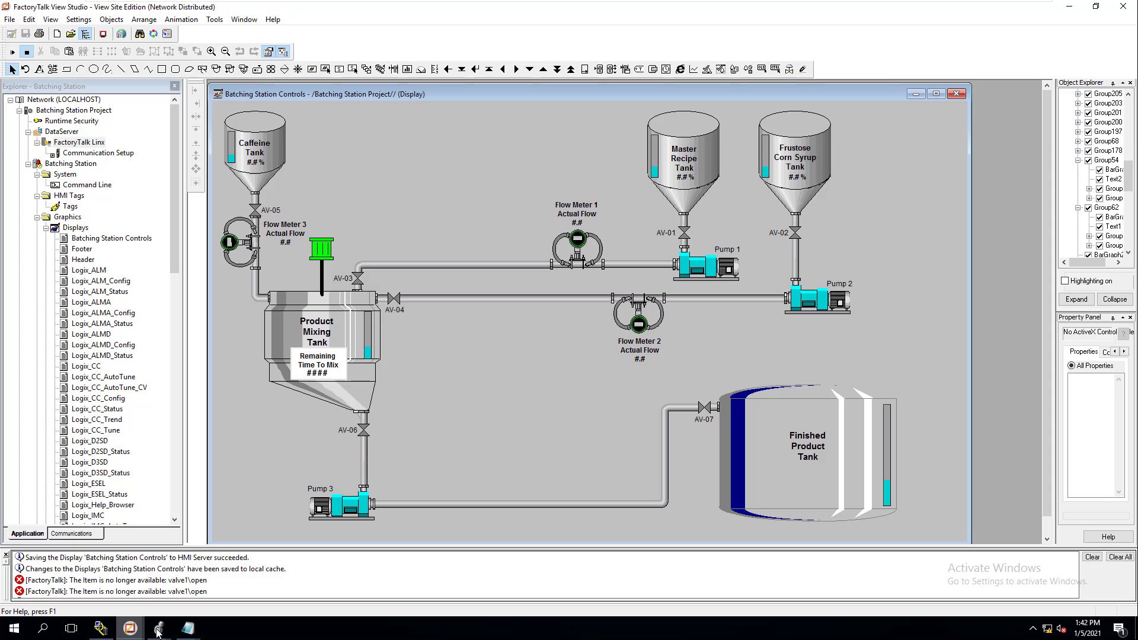
- Switch to the BatchingStationProject in Logix Designer to view the tank simulation logic
mouse_move(158, 627)
left_click(89, 569)
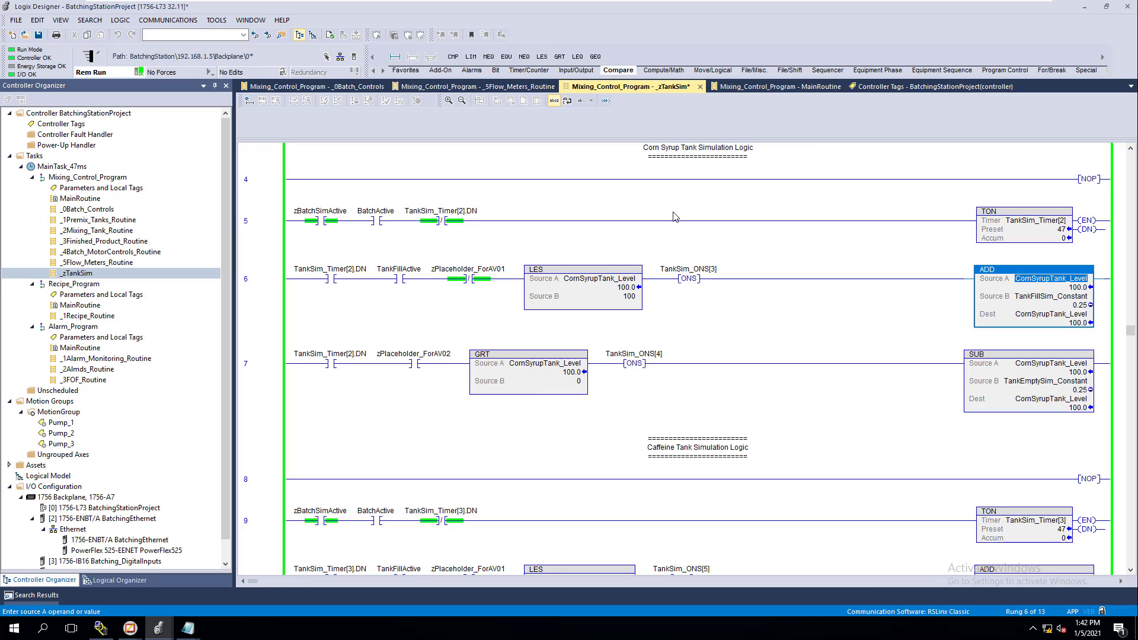